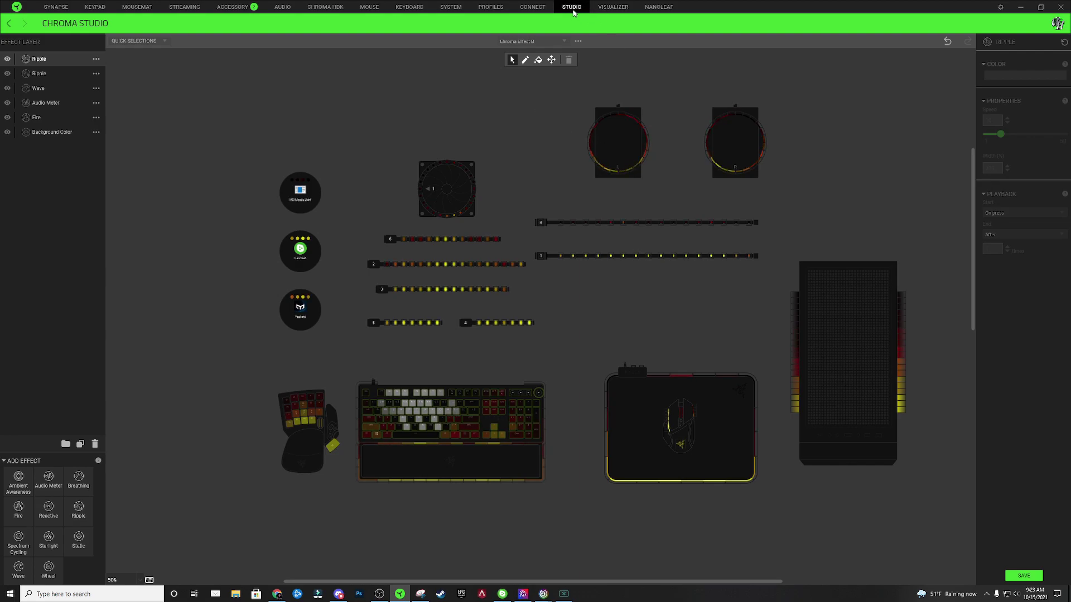
Step: Add a new Chroma effect, saving the pending changes to the existing one
{"action": "left_click", "coordinate": [578, 44]}
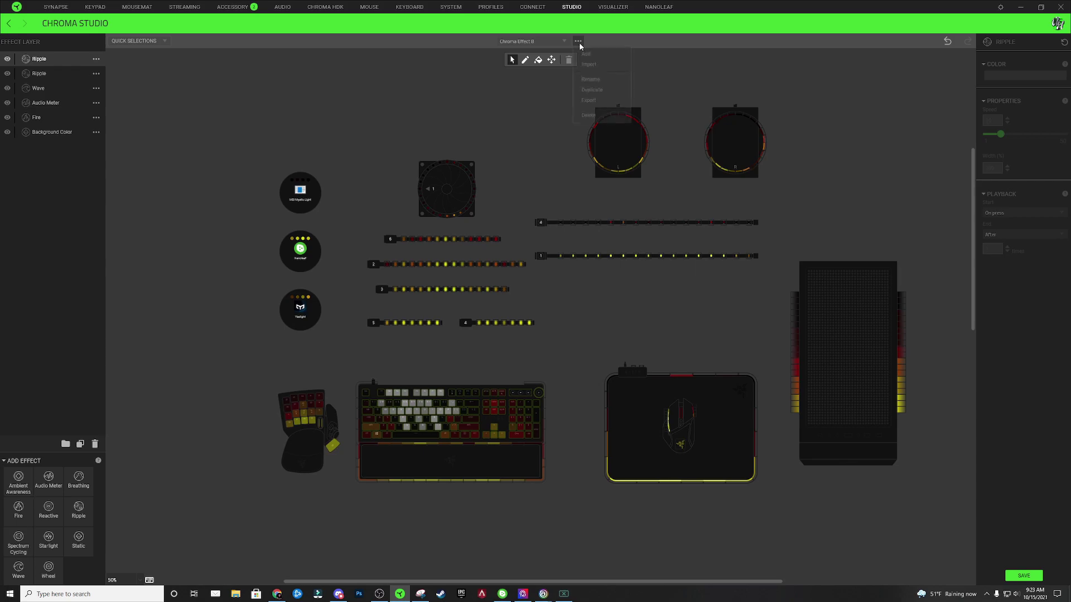
{"action": "left_click", "coordinate": [585, 54]}
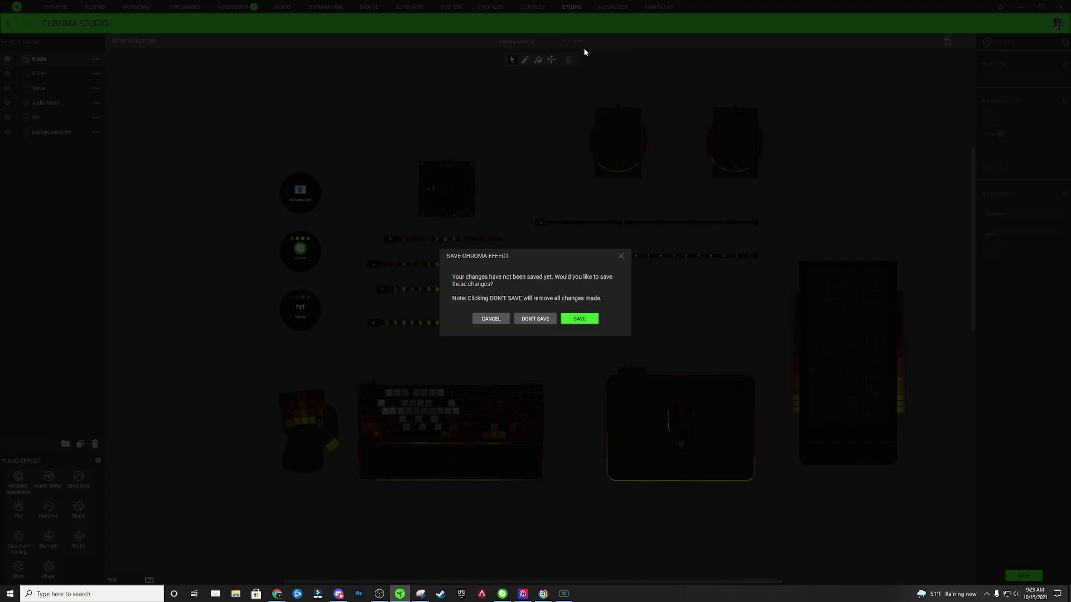
{"action": "left_click", "coordinate": [578, 320]}
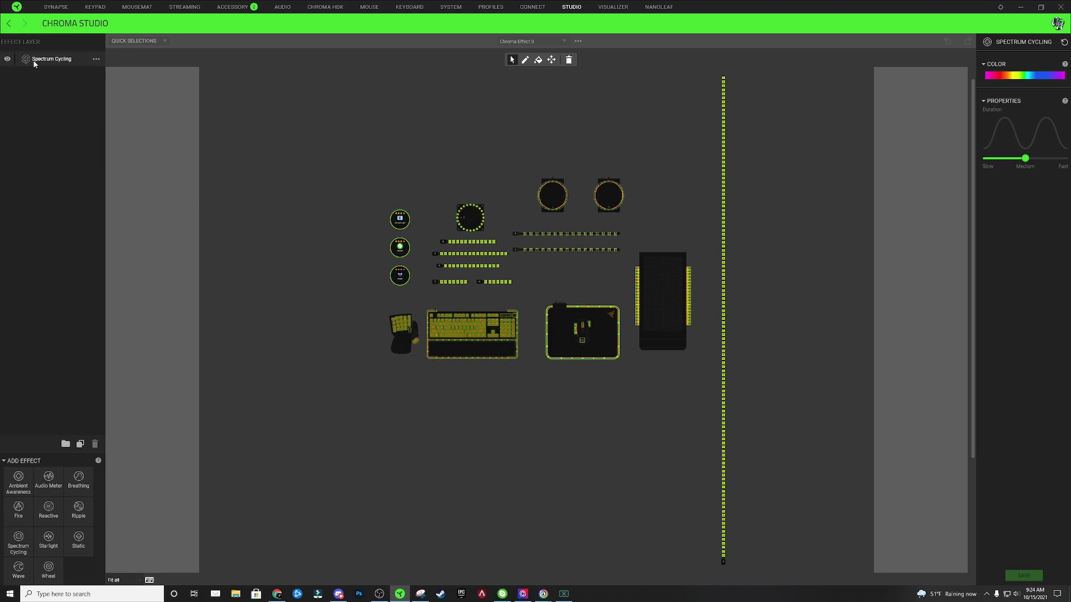
Step: Change the Spectrum Cycling layer to a Static effect with the yellow color FFFF00
{"action": "left_click", "coordinate": [96, 60]}
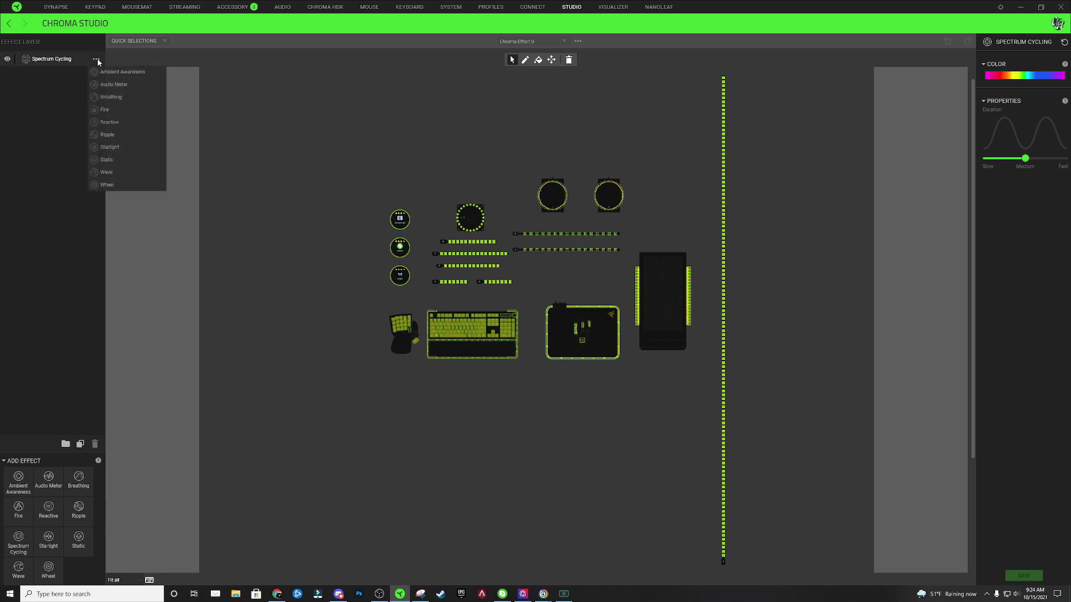
{"action": "left_click", "coordinate": [108, 161]}
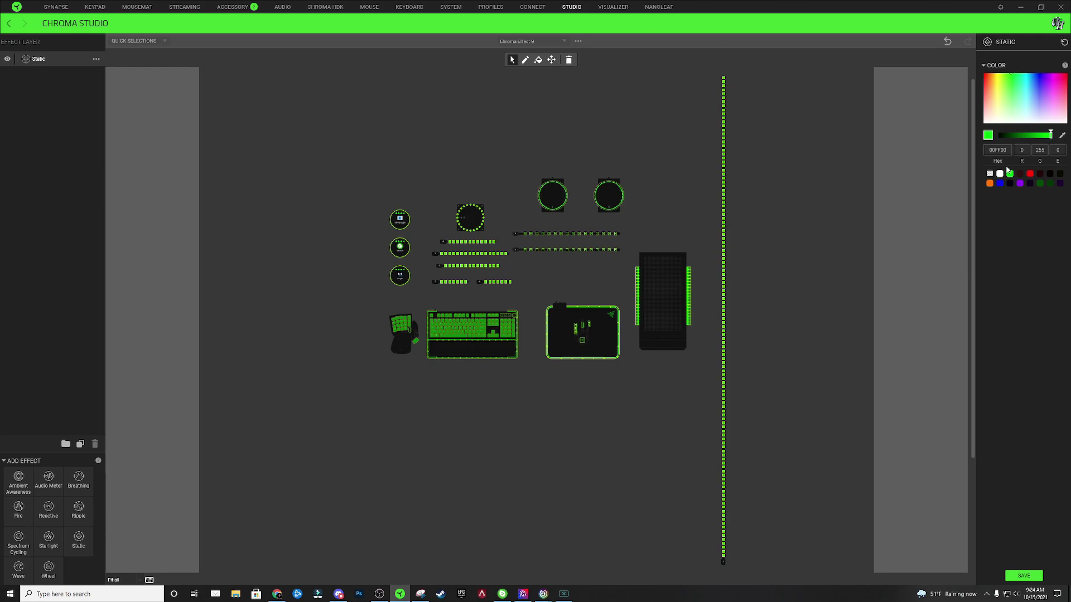
{"action": "double_click", "coordinate": [997, 150]}
{"action": "type", "text": "ffff00"}
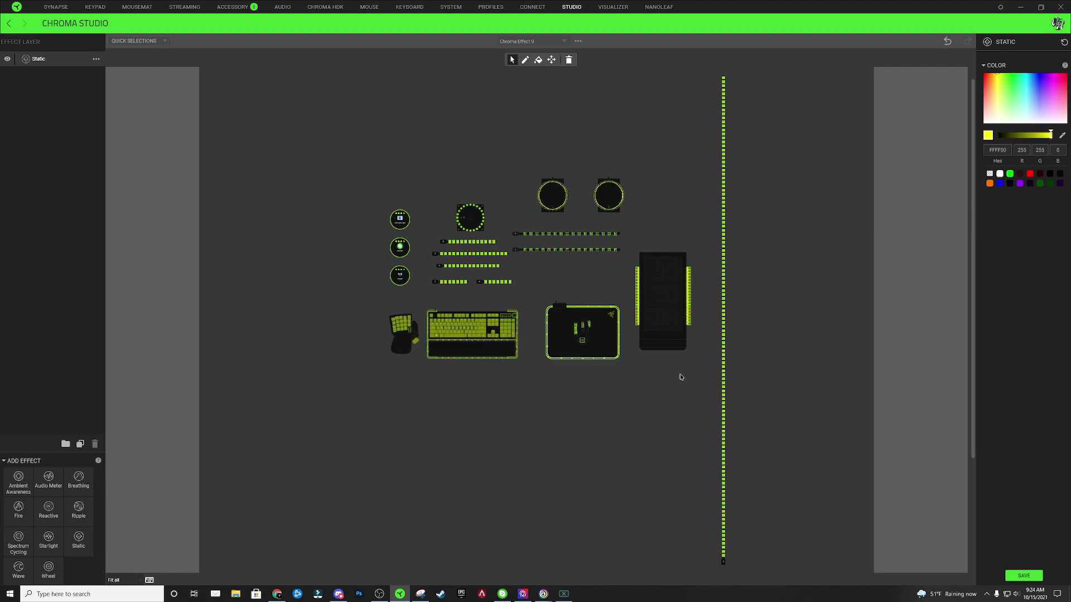
{"action": "left_click", "coordinate": [539, 328]}
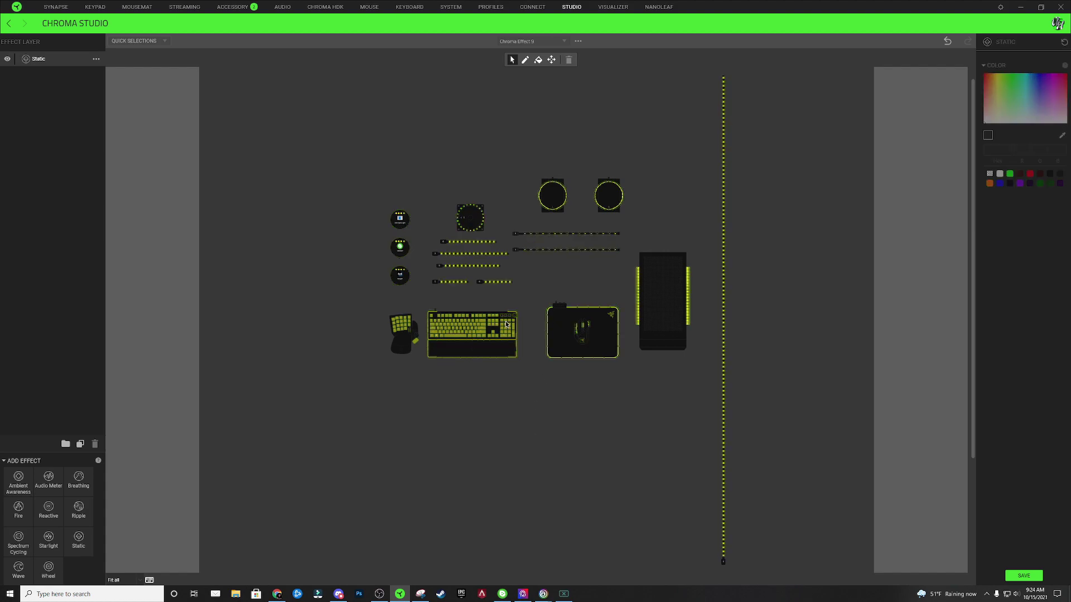
Step: Add a Fire effect layer above the Static layer and apply it to everything
{"action": "scroll", "coordinate": [506, 324], "scroll_direction": "up", "scroll_amount": 3}
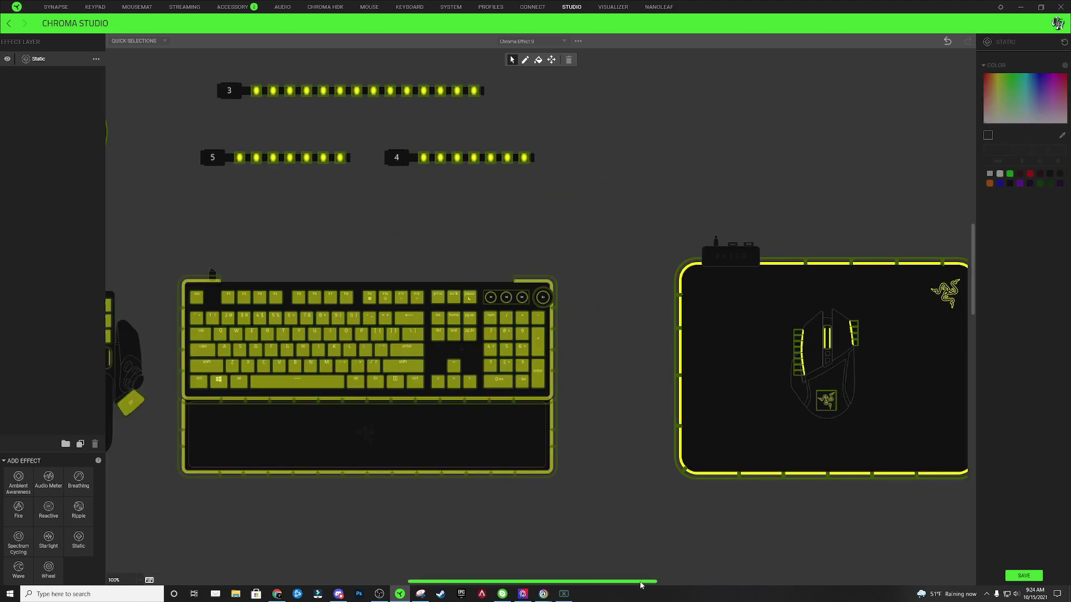
{"action": "scroll", "coordinate": [640, 583], "scroll_direction": "left", "scroll_amount": 3}
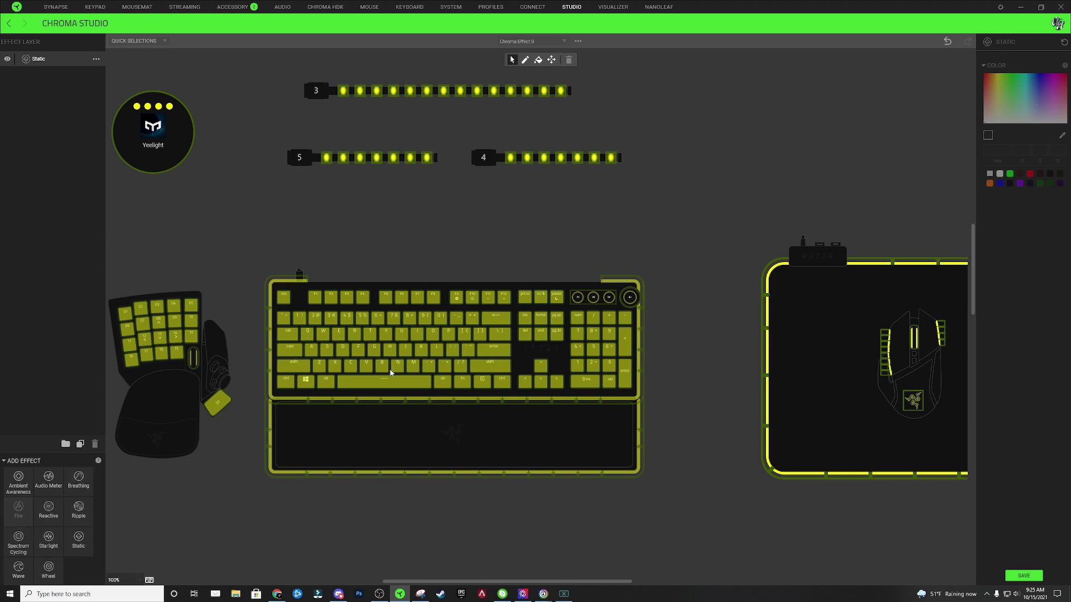
{"action": "left_click_drag", "start_coordinate": [390, 373], "coordinate": [388, 368]}
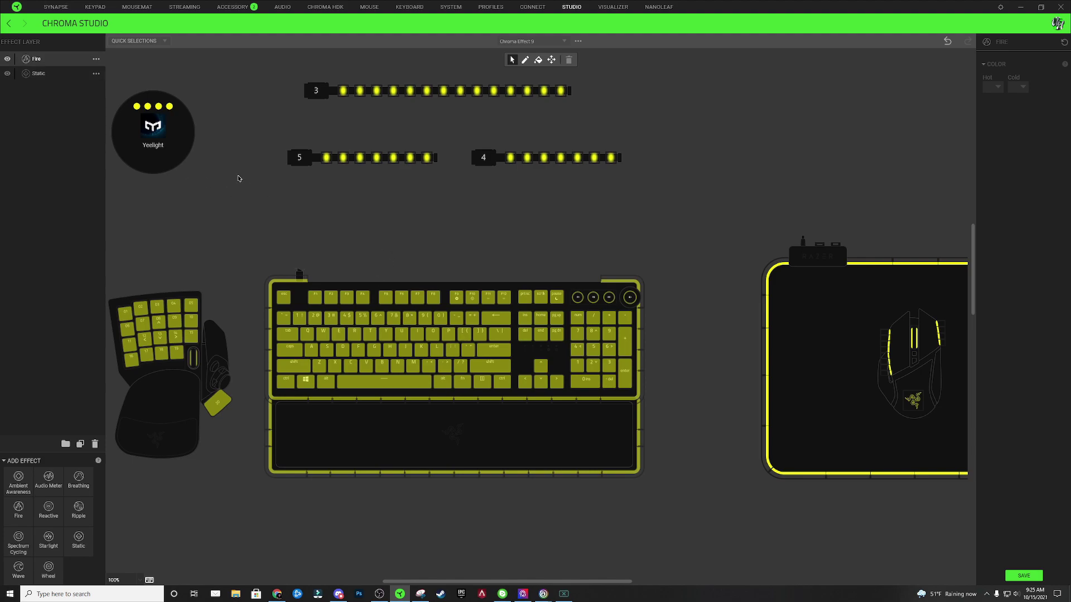
{"action": "left_click", "coordinate": [165, 42]}
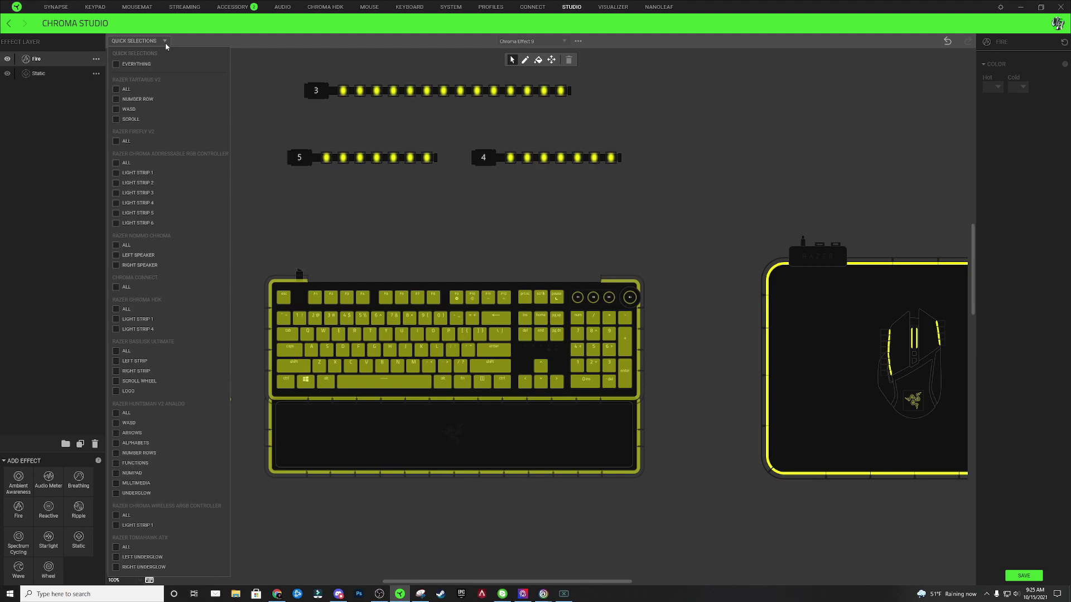
{"action": "left_click", "coordinate": [116, 64]}
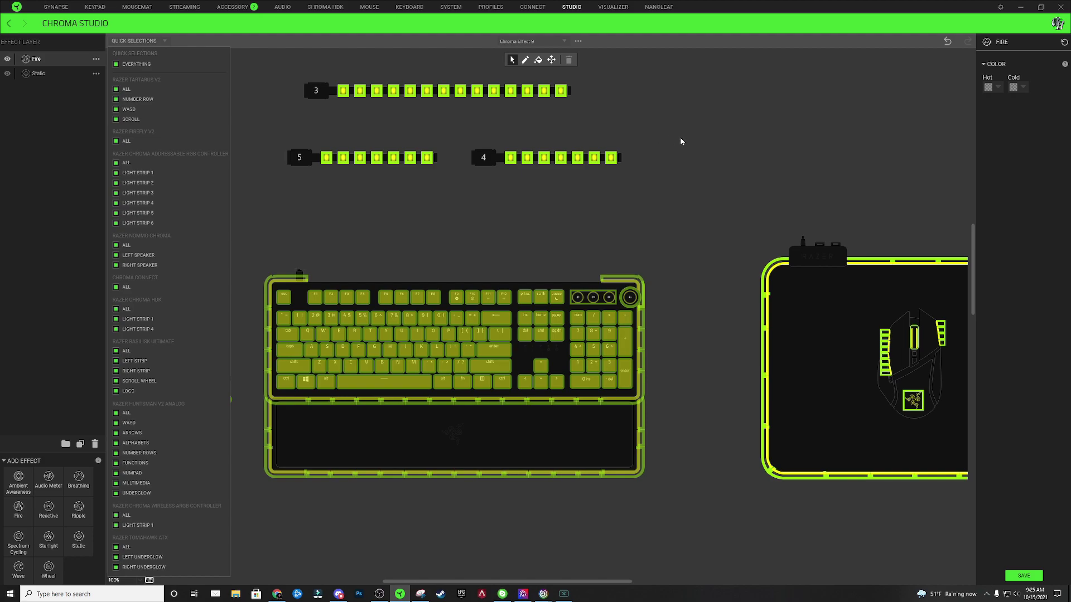
Step: Set the Fire effect's cold color to red FF0606 for all devices
{"action": "left_click", "coordinate": [1024, 88]}
{"action": "left_click", "coordinate": [1024, 88]}
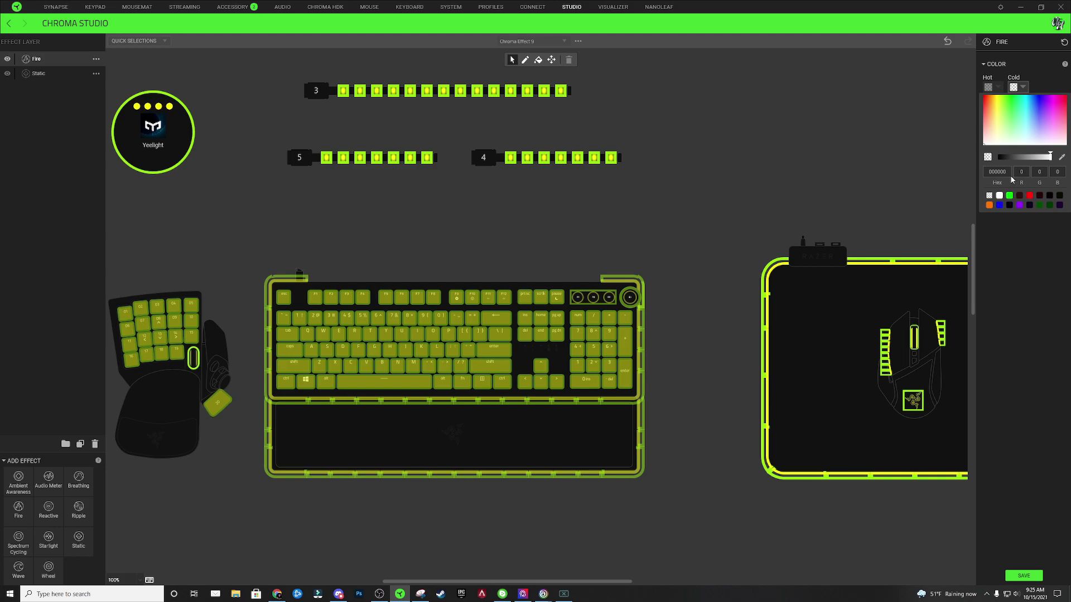
{"action": "left_click", "coordinate": [1029, 195]}
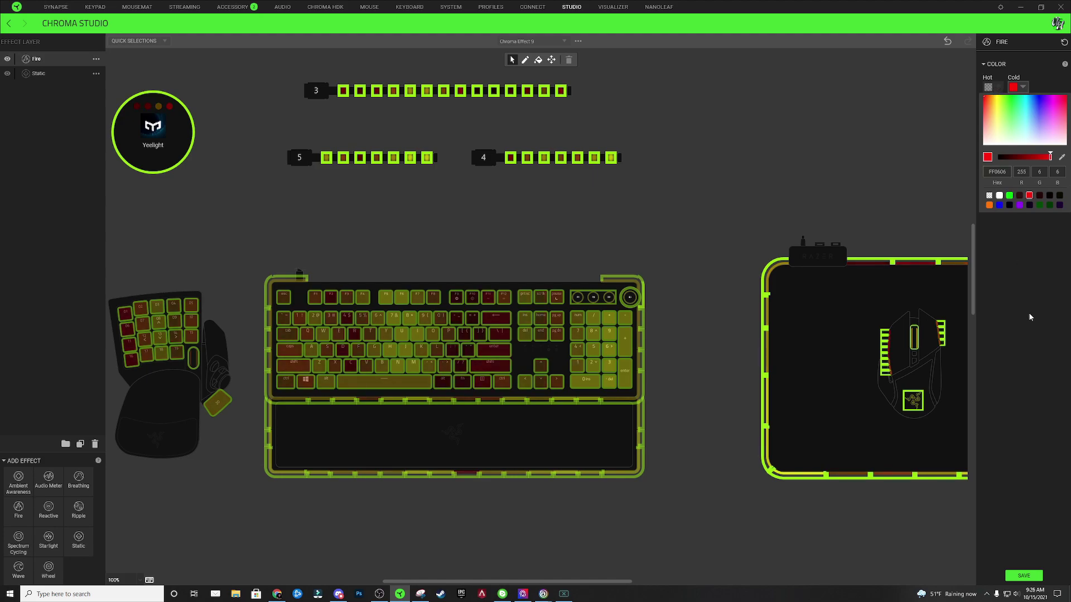
{"action": "left_click", "coordinate": [795, 274]}
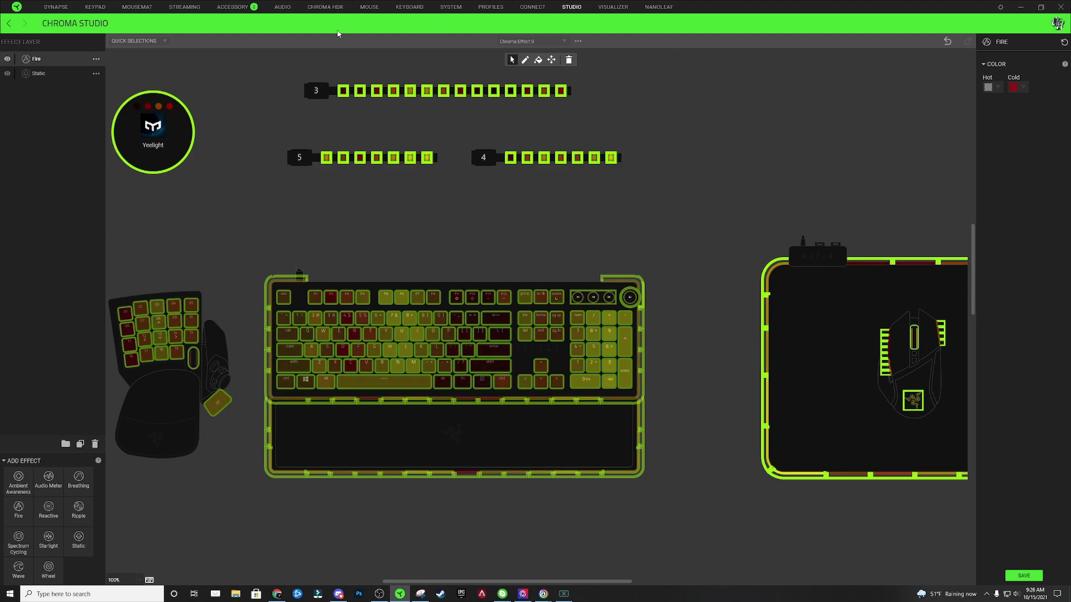
Step: Select only the keyboard's lights and set their Fire cold color to FF0607
{"action": "scroll", "coordinate": [400, 296], "scroll_direction": "down", "scroll_amount": 2}
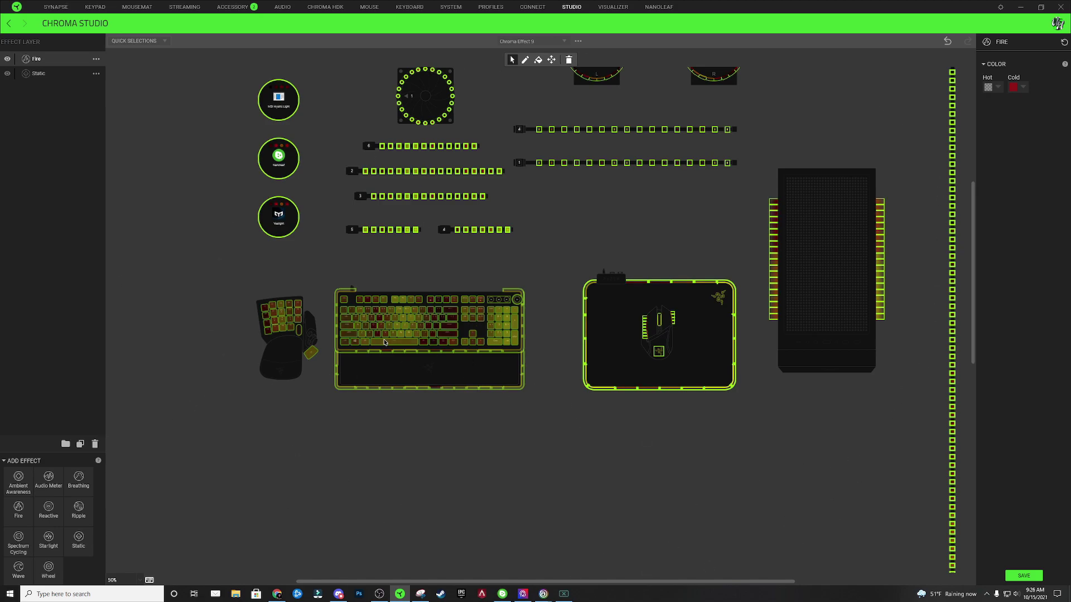
{"action": "scroll", "coordinate": [385, 341], "scroll_direction": "up", "scroll_amount": 1}
{"action": "scroll", "coordinate": [394, 365], "scroll_direction": "up", "scroll_amount": 3}
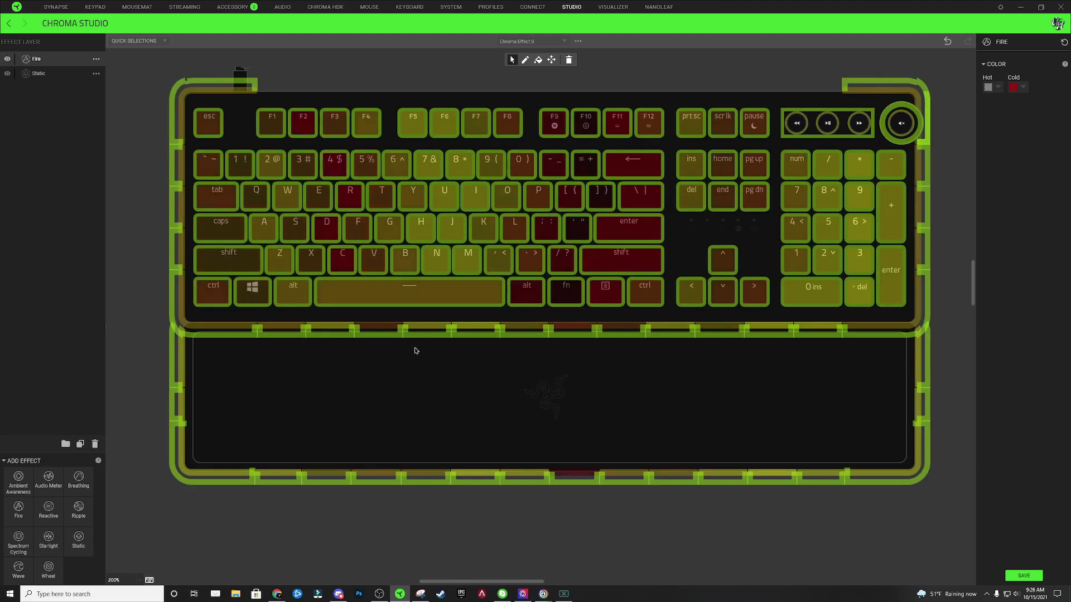
{"action": "scroll", "coordinate": [416, 352], "scroll_direction": "down", "scroll_amount": 2}
{"action": "left_click", "coordinate": [420, 174]}
{"action": "left_click_drag", "start_coordinate": [291, 197], "coordinate": [669, 430]}
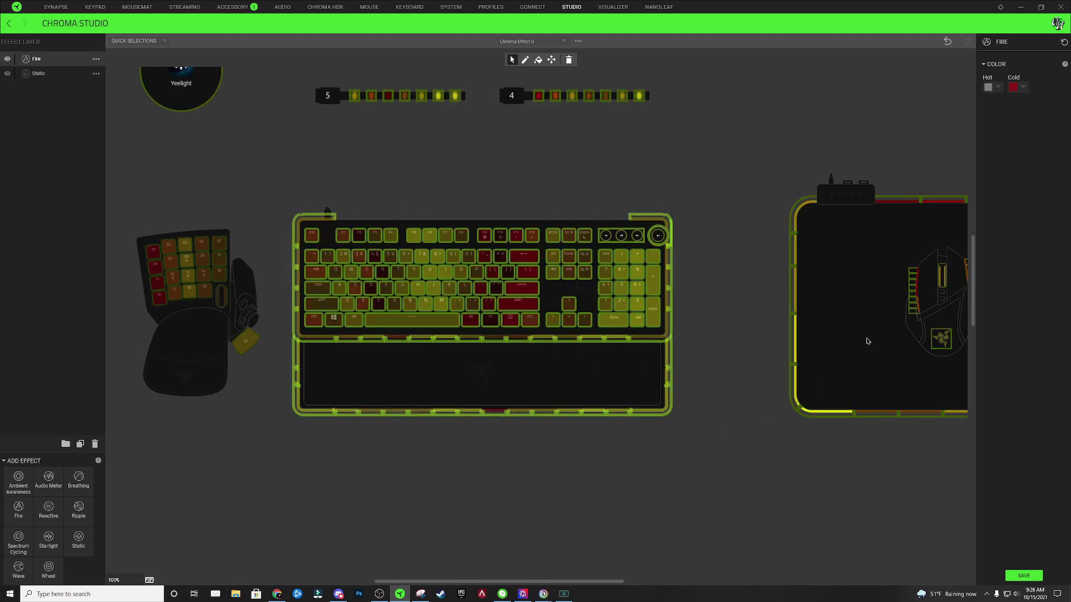
{"action": "left_click", "coordinate": [1022, 87]}
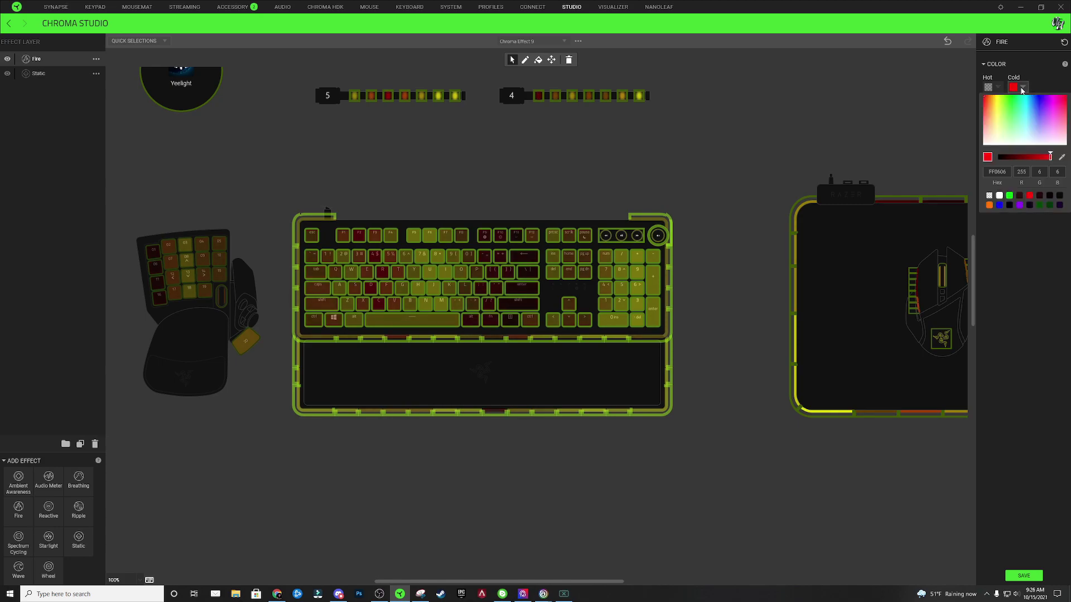
{"action": "left_click", "coordinate": [997, 172]}
{"action": "key", "text": "BackSpace"}
{"action": "type", "text": "7"}
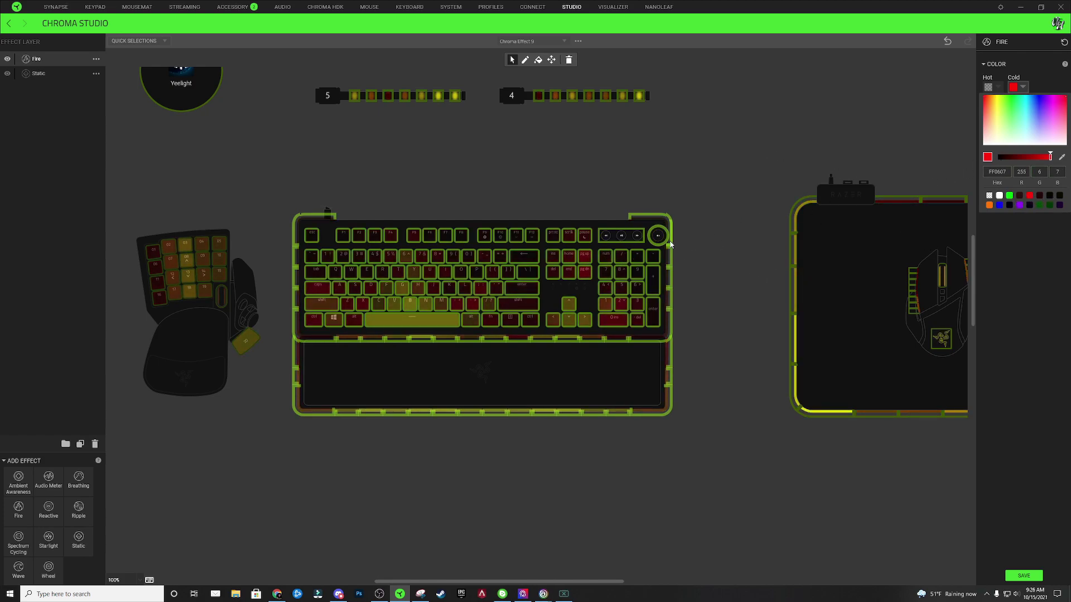
{"action": "left_click", "coordinate": [484, 203]}
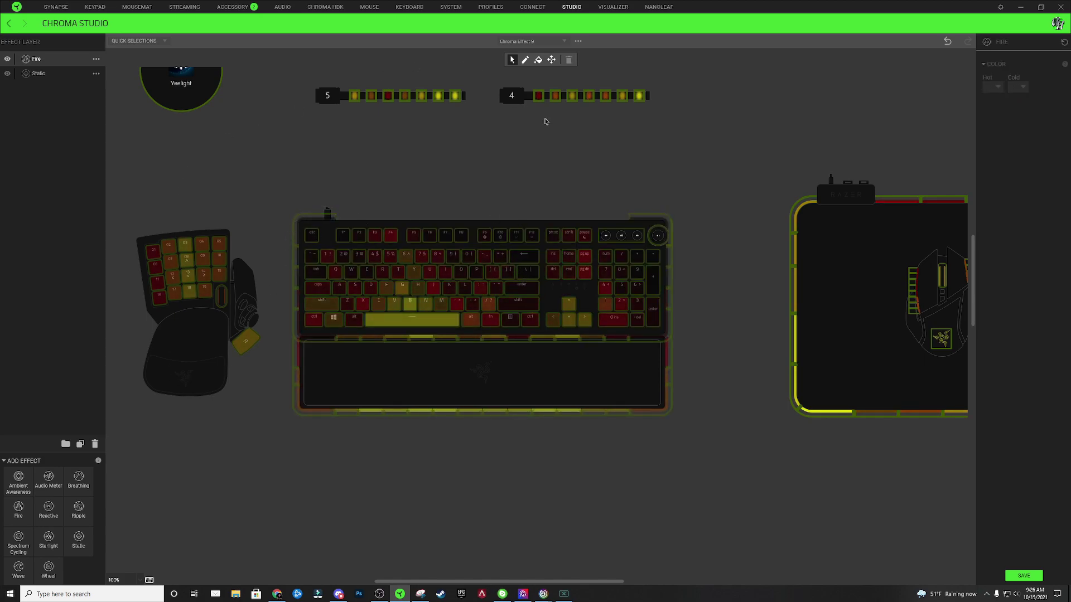
Step: Examine how the Fire effect spreads over the keyboard, selecting a single key and the whole keyboard, and compare it with the keypad
{"action": "scroll", "coordinate": [433, 301], "scroll_direction": "up", "scroll_amount": 1}
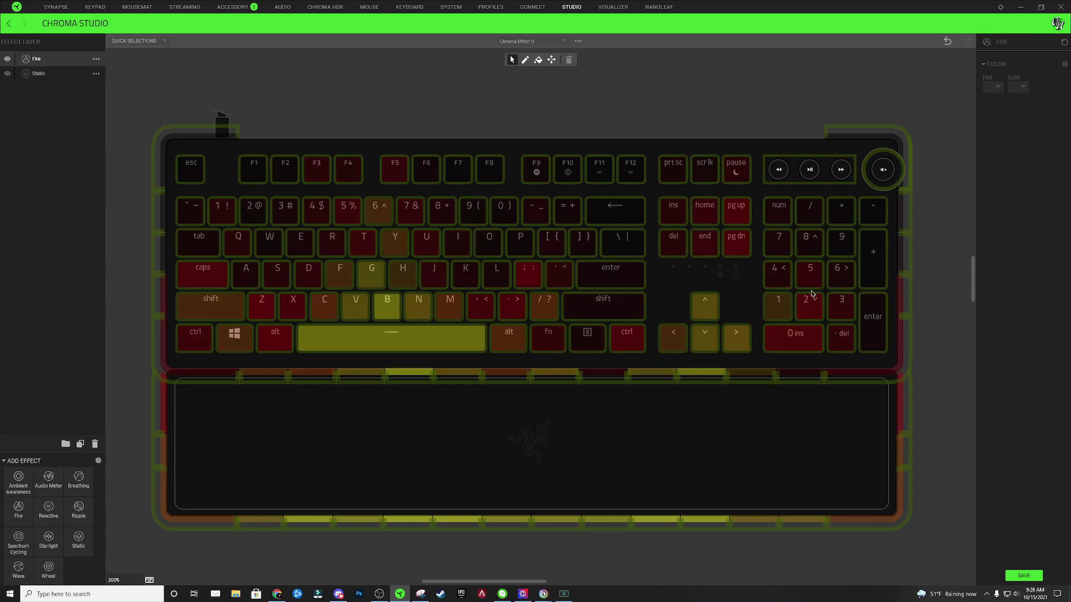
{"action": "left_click", "coordinate": [540, 248]}
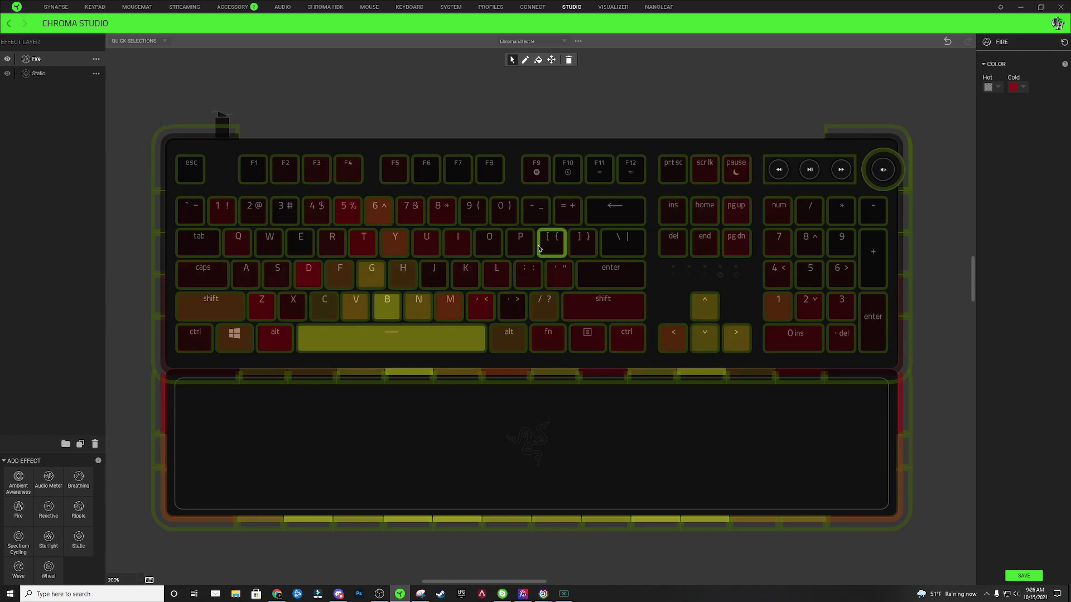
{"action": "key", "text": "ctrl+a"}
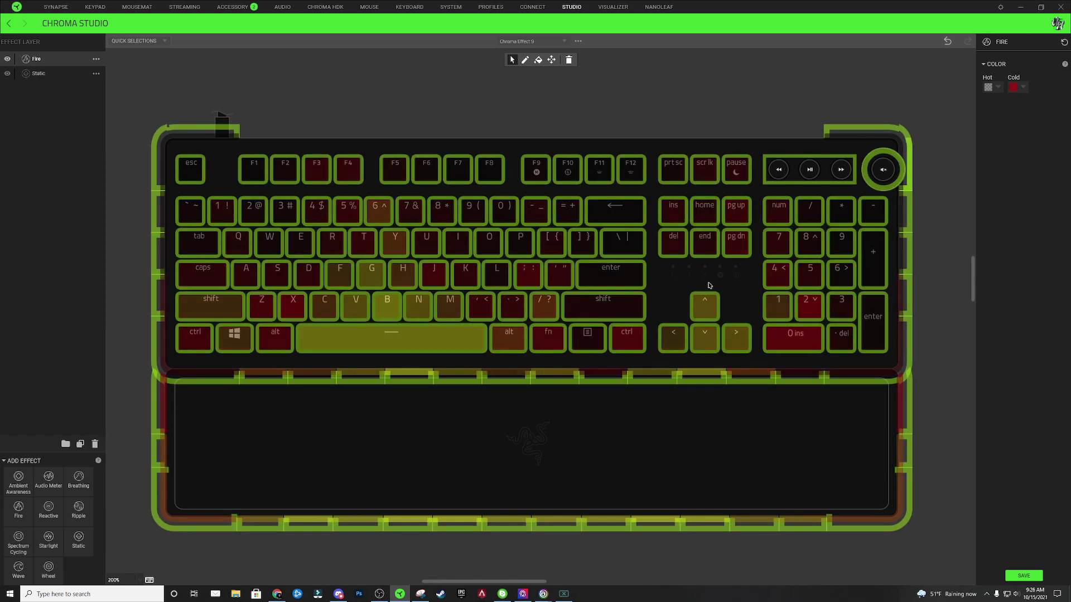
{"action": "scroll", "coordinate": [709, 285], "scroll_direction": "down", "scroll_amount": 1}
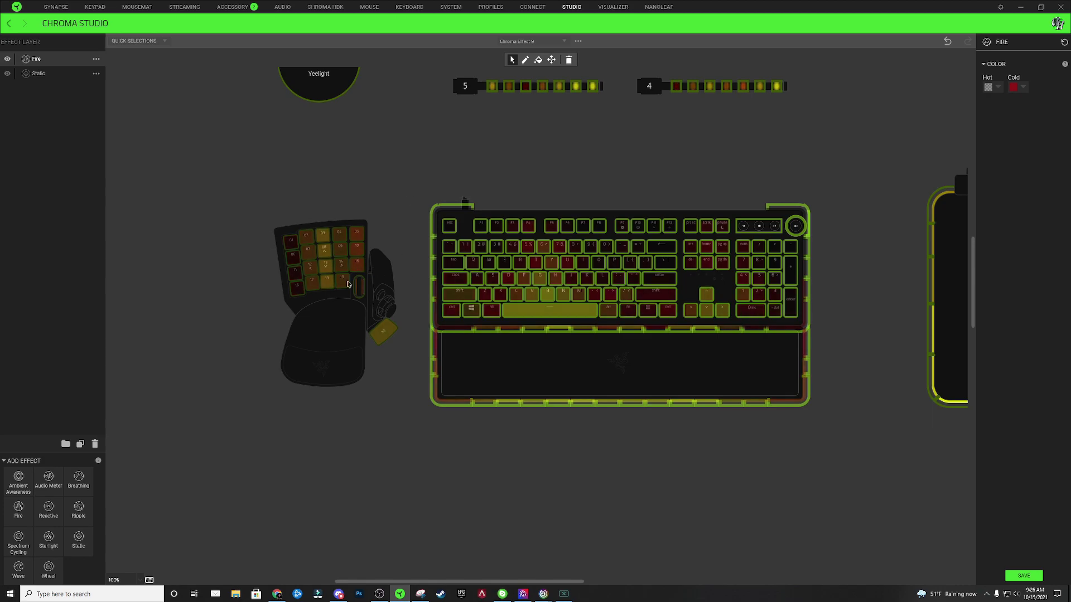
{"action": "scroll", "coordinate": [735, 264], "scroll_direction": "up", "scroll_amount": 1}
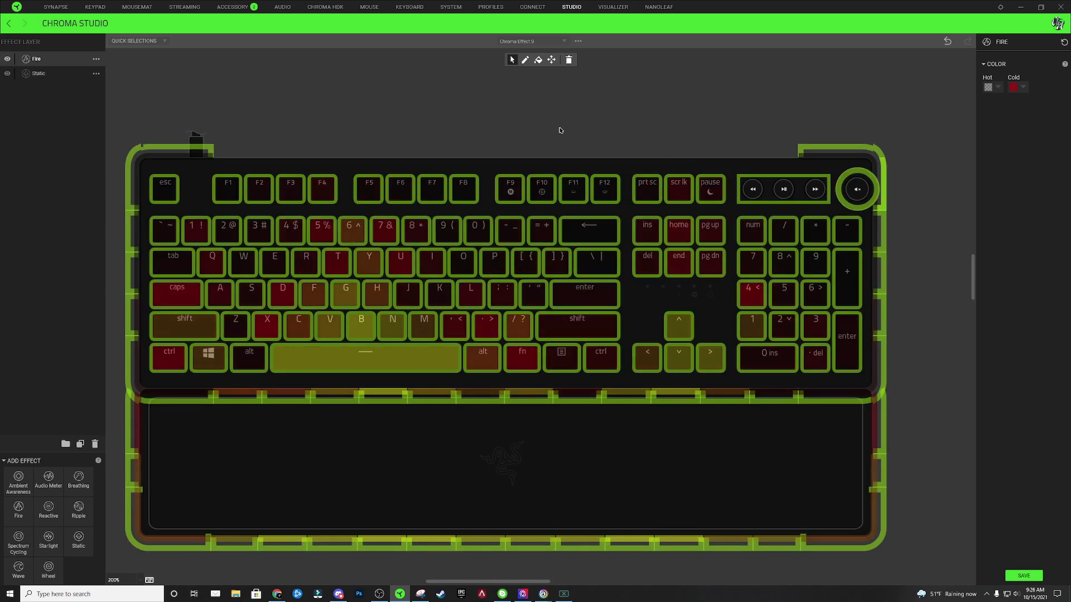
{"action": "left_click", "coordinate": [286, 99]}
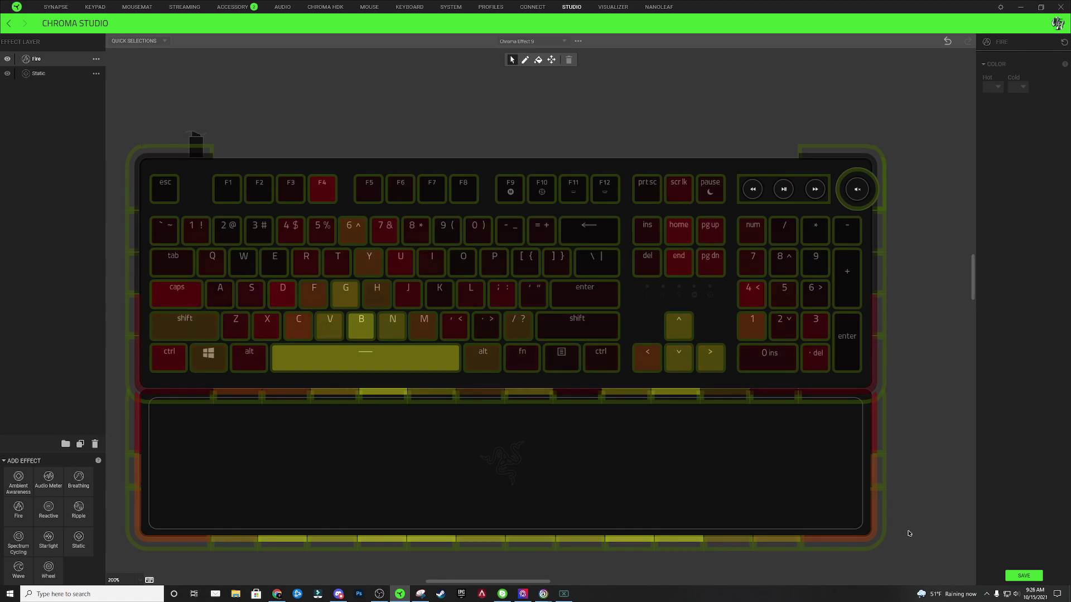
{"action": "scroll", "coordinate": [925, 194], "scroll_direction": "down", "scroll_amount": 1}
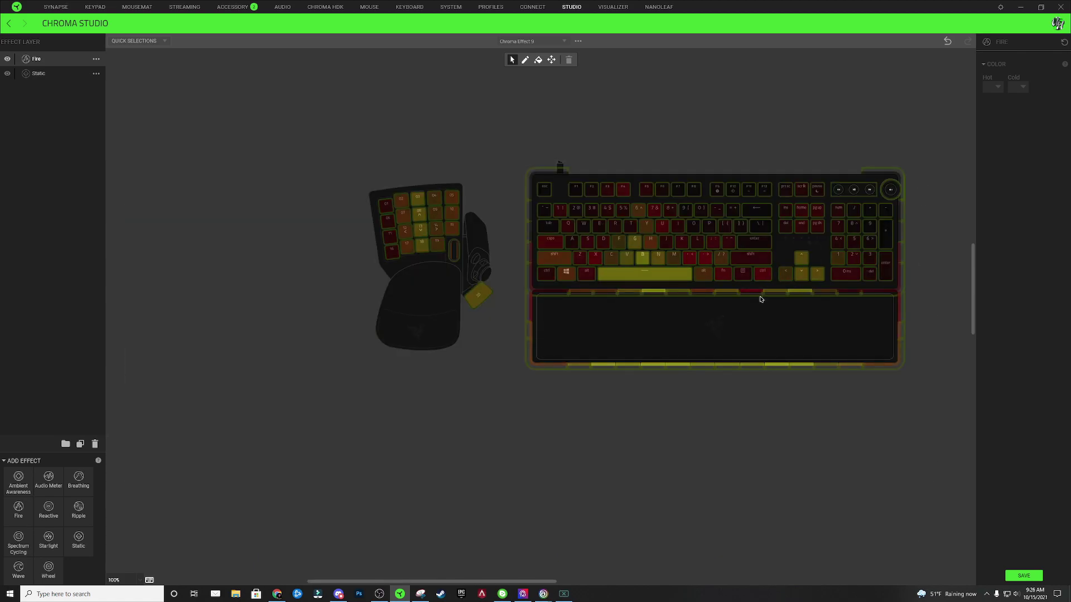
{"action": "scroll", "coordinate": [927, 231], "scroll_direction": "up", "scroll_amount": 1}
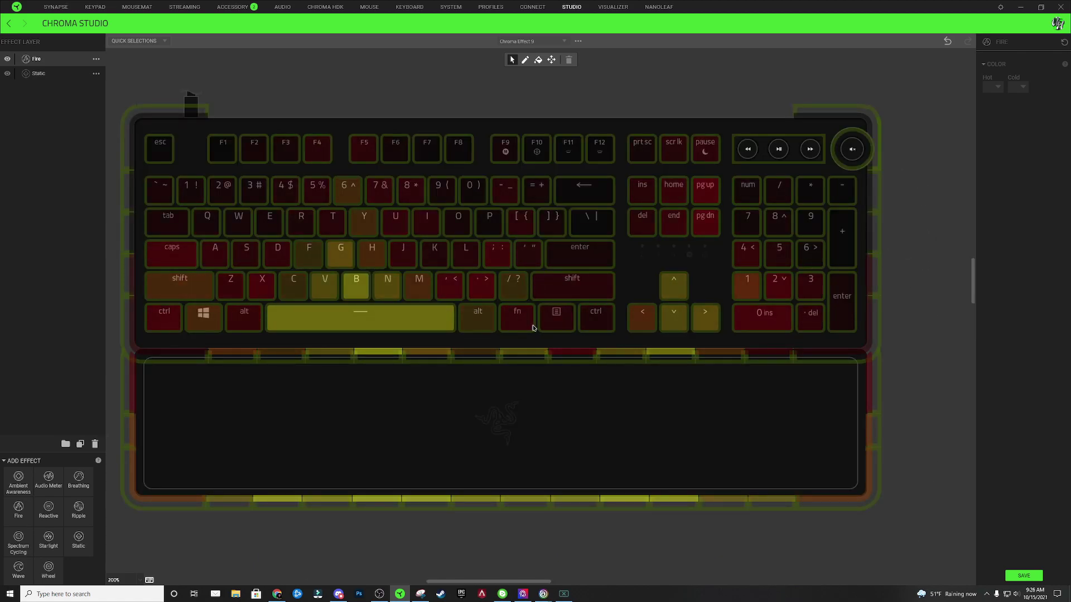
{"action": "scroll", "coordinate": [499, 582], "scroll_direction": "left", "scroll_amount": 2}
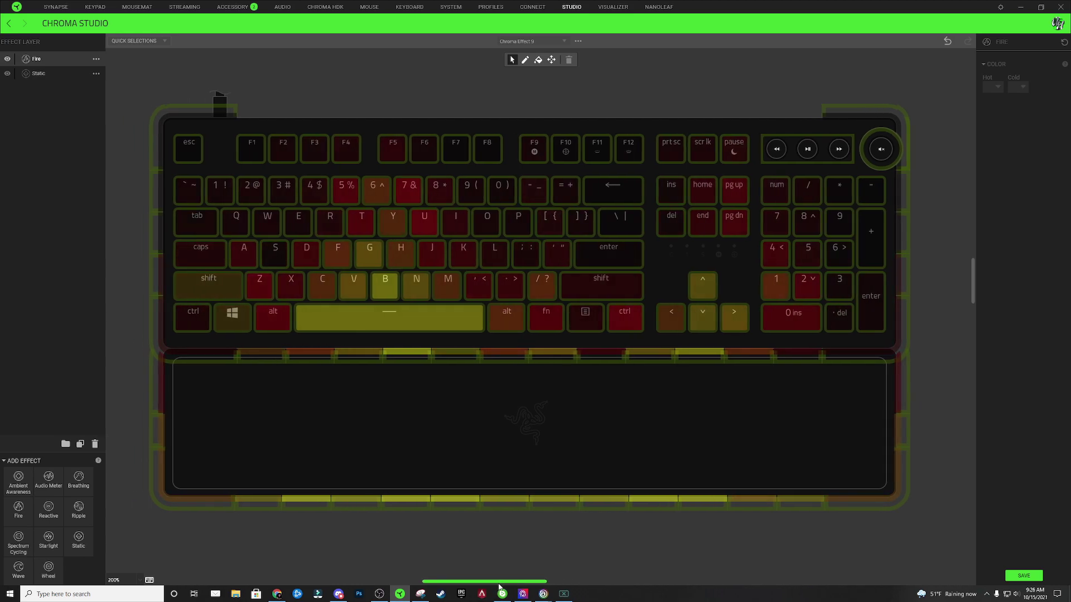
{"action": "scroll", "coordinate": [499, 582], "scroll_direction": "left", "scroll_amount": 1}
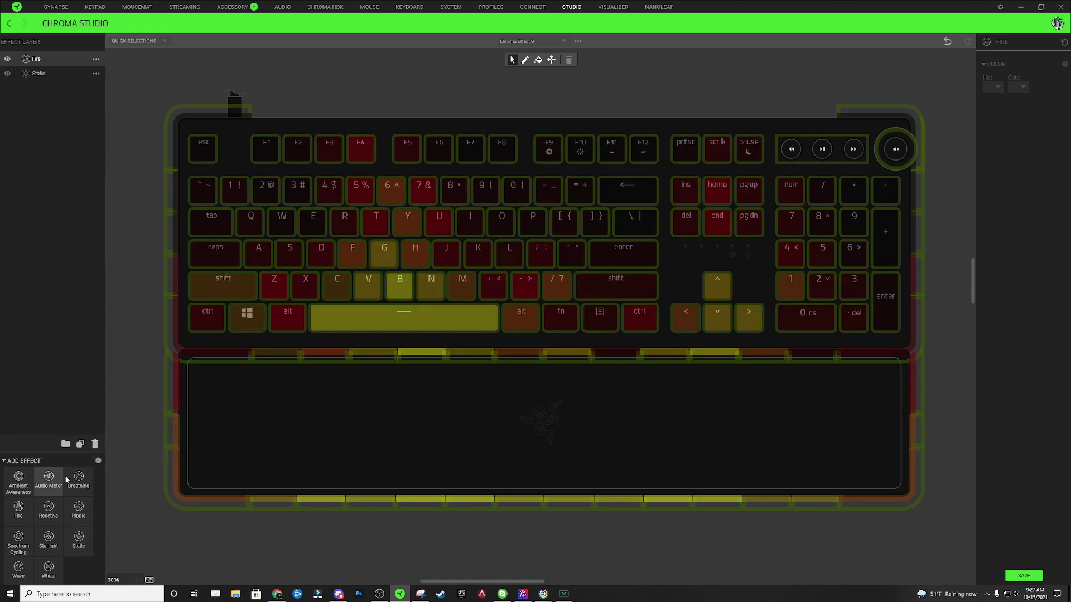
Step: Add a Spectrum Cycling effect layer and place it between the Fire and Static layers
{"action": "left_click", "coordinate": [27, 548]}
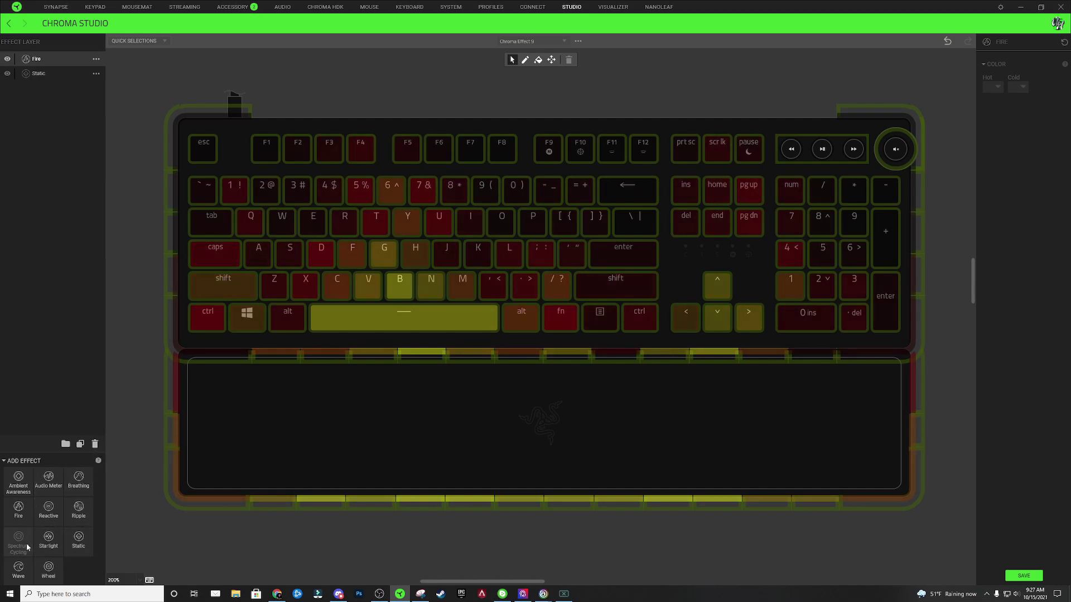
{"action": "left_click_drag", "start_coordinate": [53, 67], "coordinate": [53, 76]}
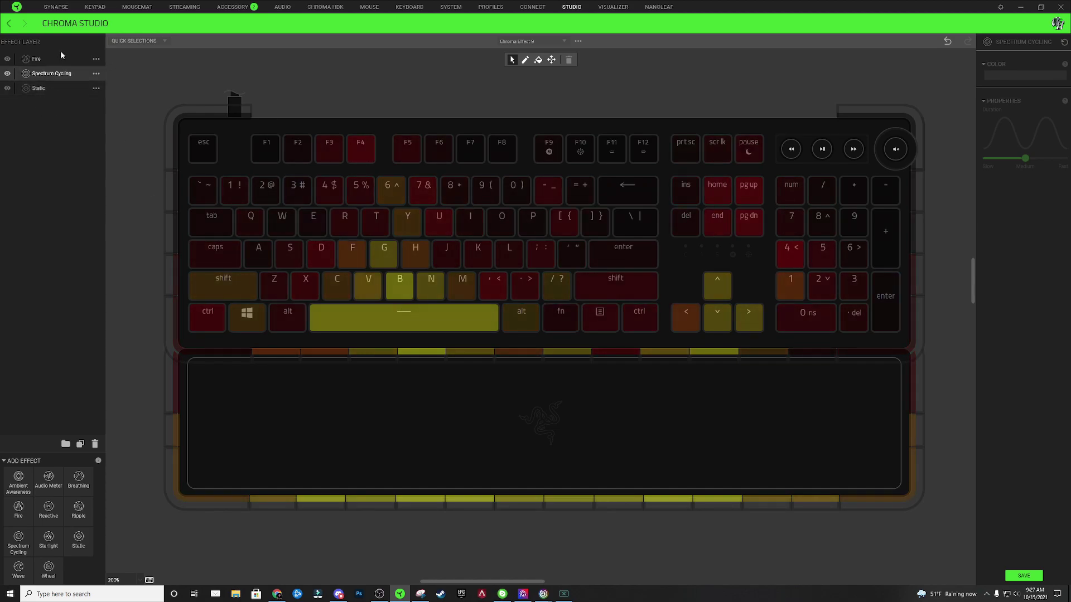
{"action": "left_click", "coordinate": [51, 85]}
{"action": "left_click", "coordinate": [25, 74]}
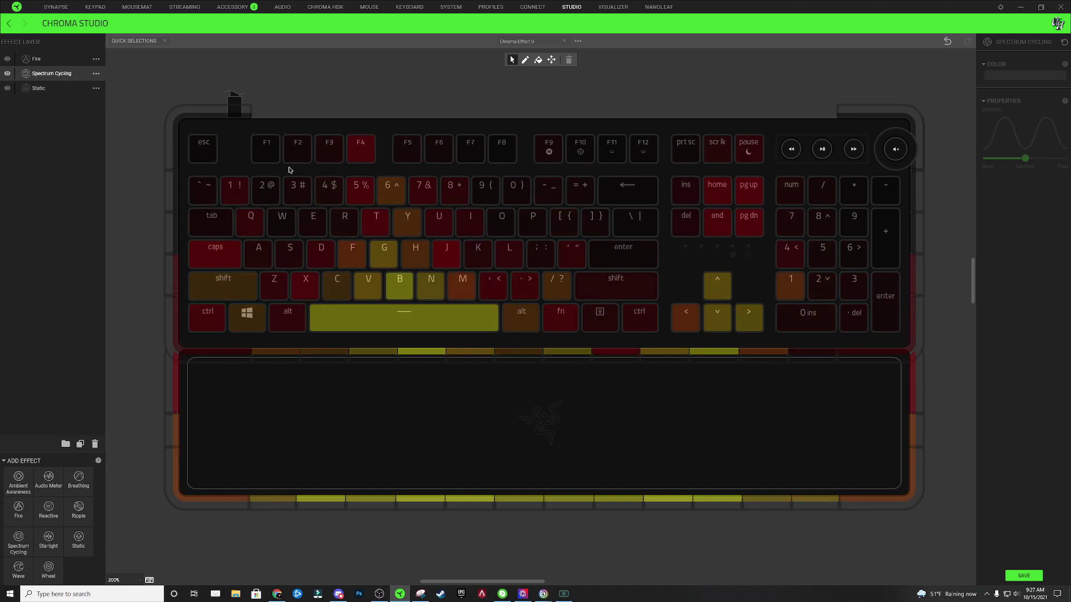
{"action": "scroll", "coordinate": [379, 216], "scroll_direction": "down", "scroll_amount": 5}
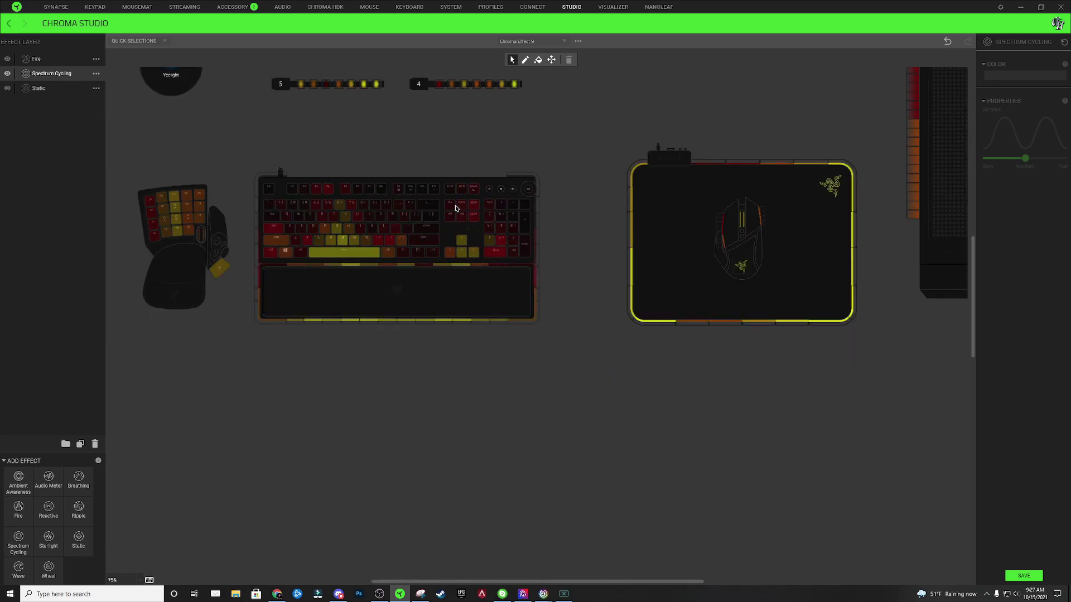
Step: Select every device light and give the Spectrum Cycling effect the full rainbow color pattern
{"action": "scroll", "coordinate": [450, 146], "scroll_direction": "up", "scroll_amount": 1}
{"action": "scroll", "coordinate": [450, 146], "scroll_direction": "up", "scroll_amount": 3}
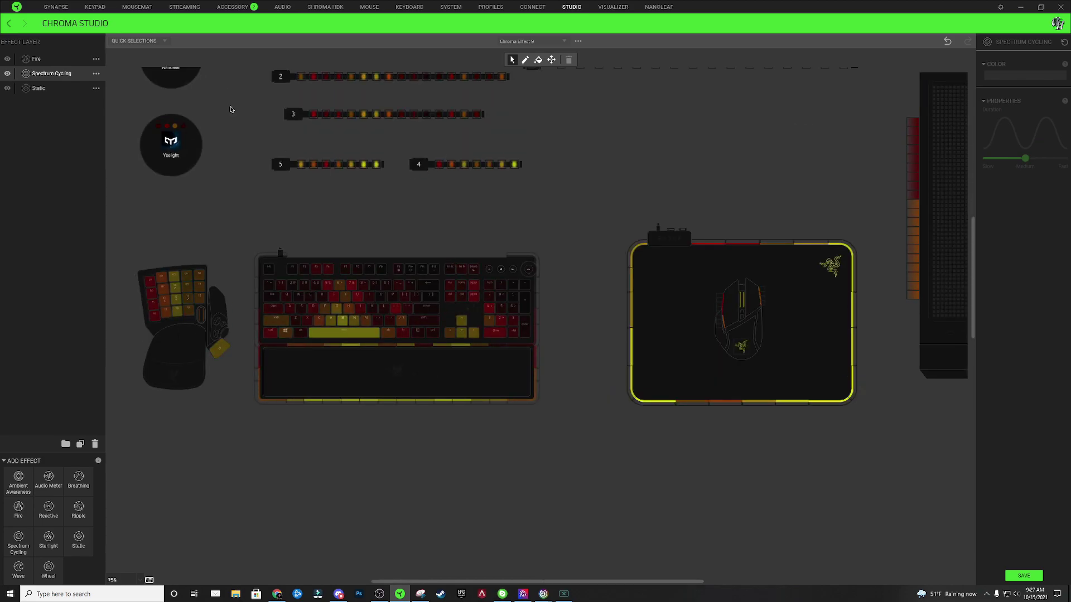
{"action": "left_click", "coordinate": [159, 42]}
{"action": "left_click", "coordinate": [117, 64]}
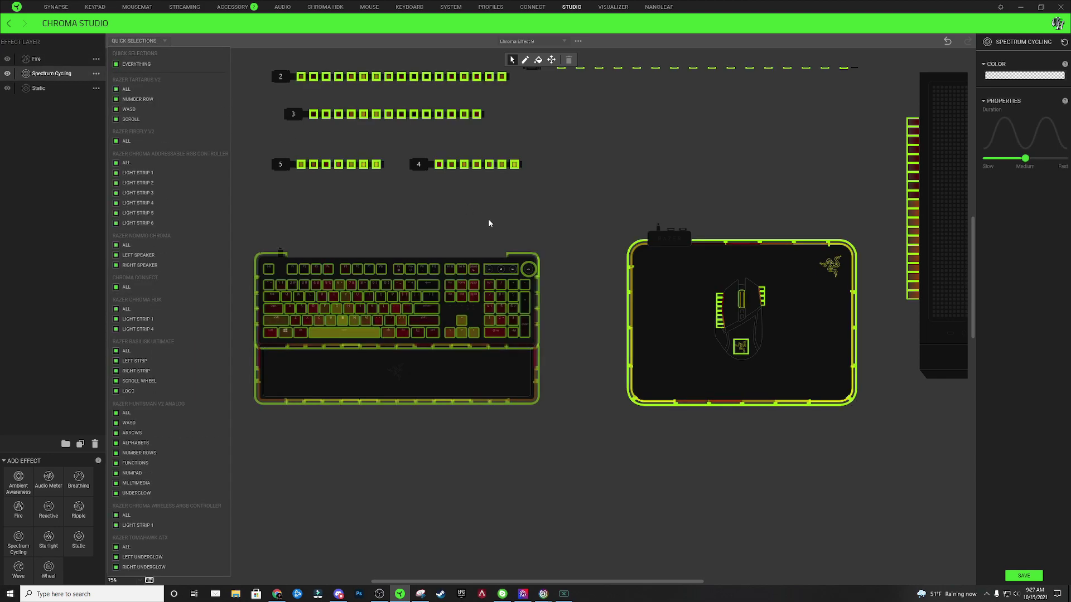
{"action": "left_click", "coordinate": [1017, 77]}
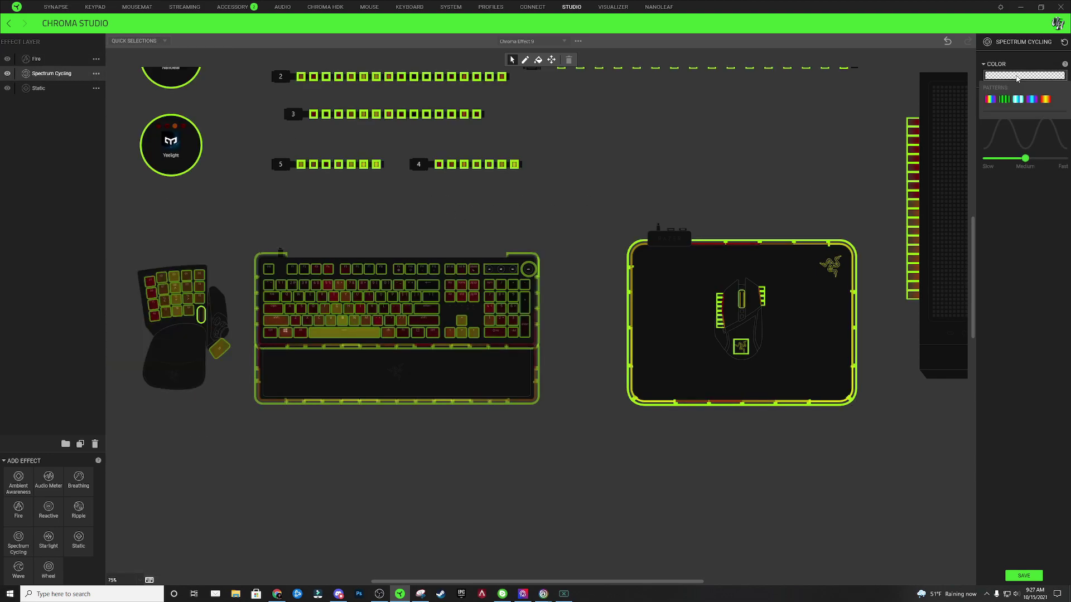
{"action": "left_click", "coordinate": [991, 100]}
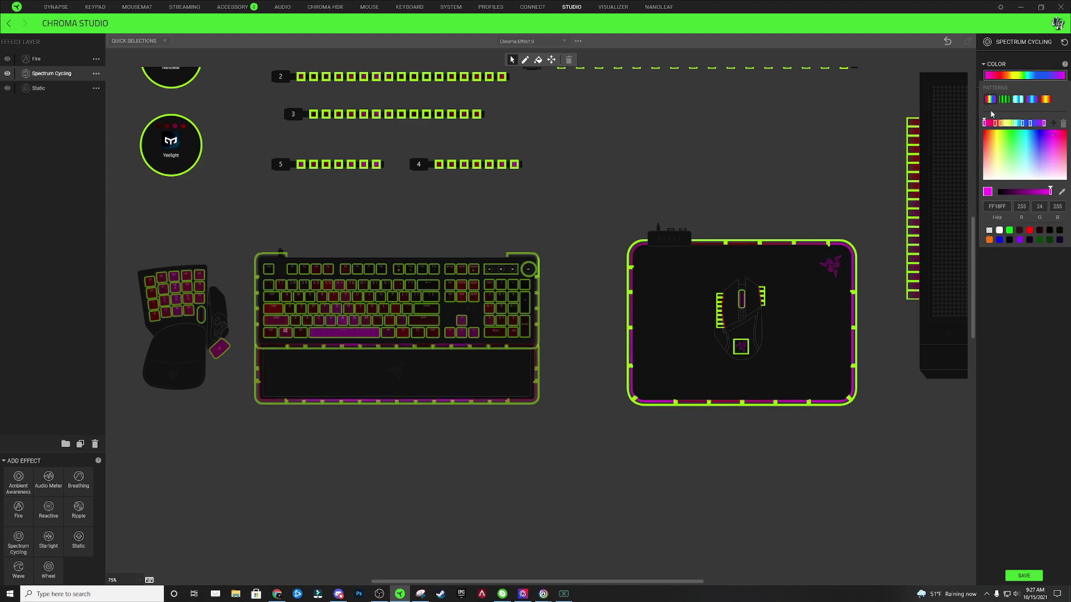
{"action": "left_click", "coordinate": [707, 351]}
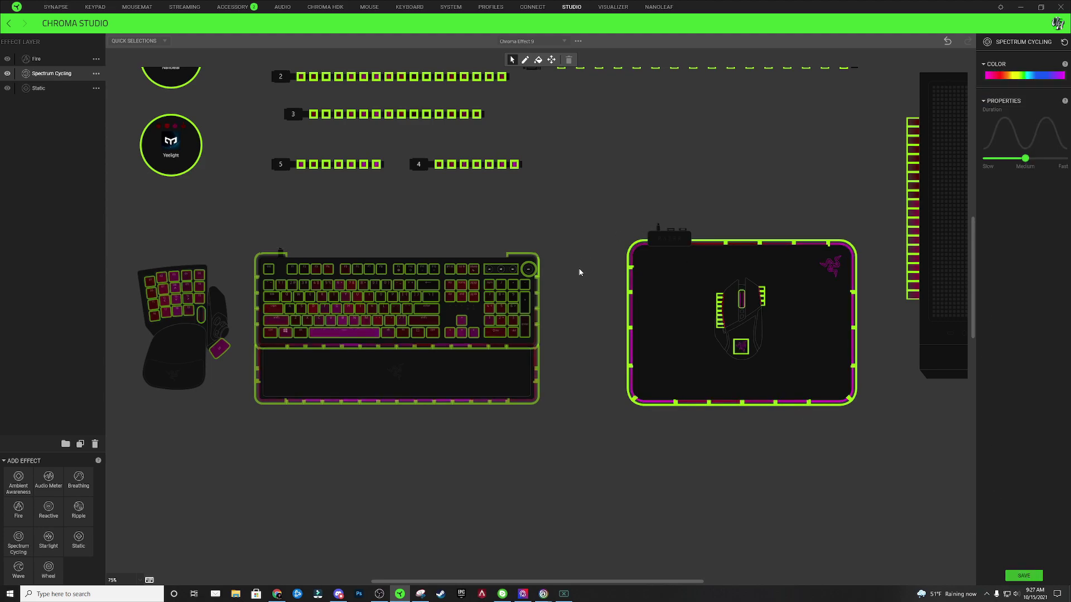
Step: Add an Audio Meter effect layer above the Fire layer
{"action": "scroll", "coordinate": [415, 331], "scroll_direction": "up", "scroll_amount": 1}
{"action": "scroll", "coordinate": [415, 332], "scroll_direction": "up", "scroll_amount": 2}
{"action": "scroll", "coordinate": [868, 335], "scroll_direction": "down", "scroll_amount": 2}
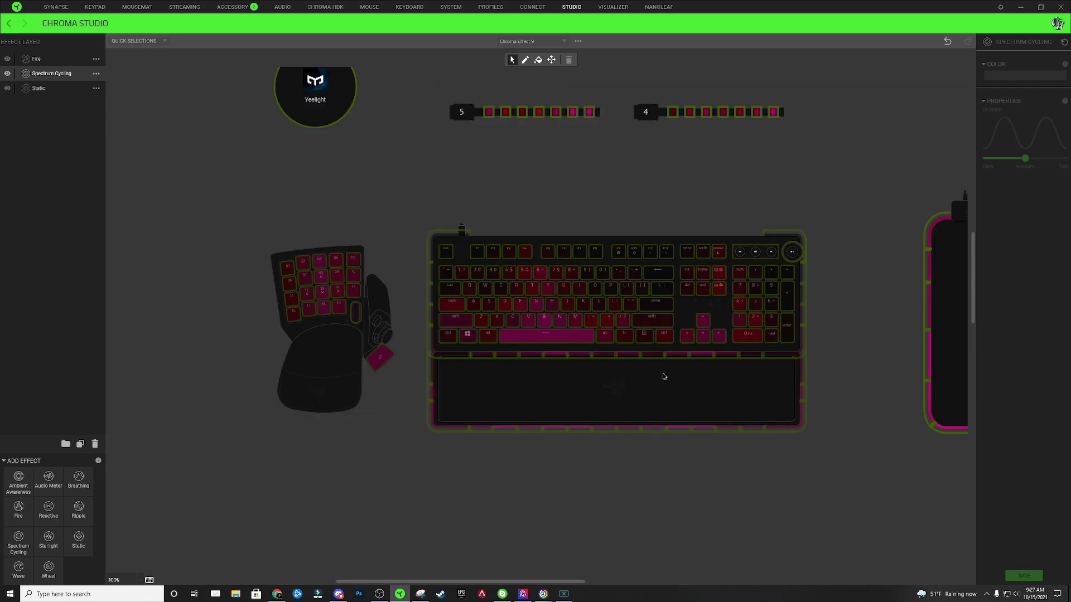
{"action": "scroll", "coordinate": [685, 369], "scroll_direction": "up", "scroll_amount": 2}
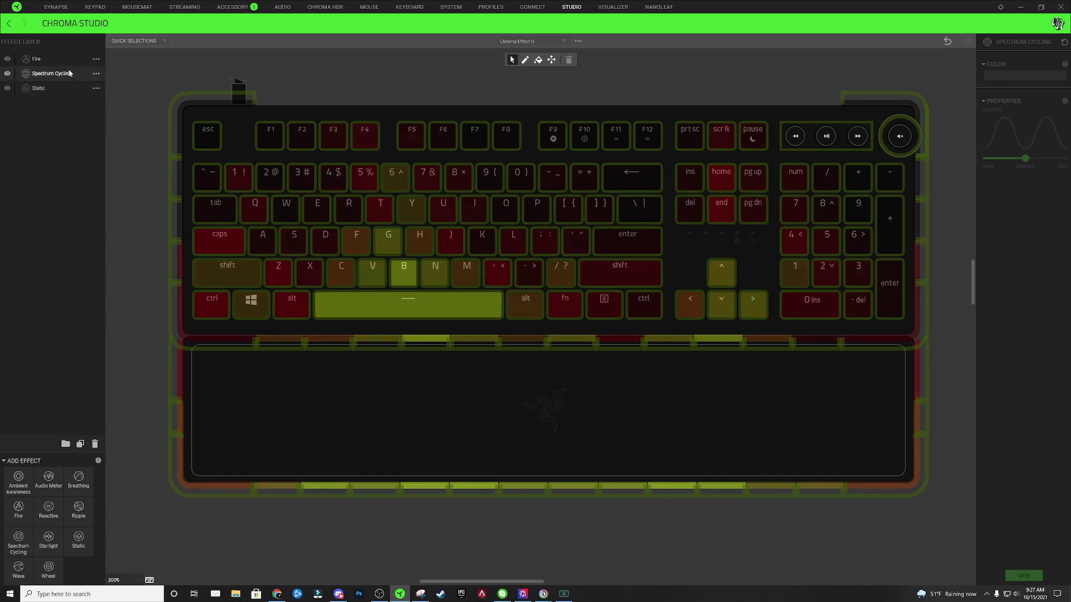
{"action": "left_click", "coordinate": [37, 58]}
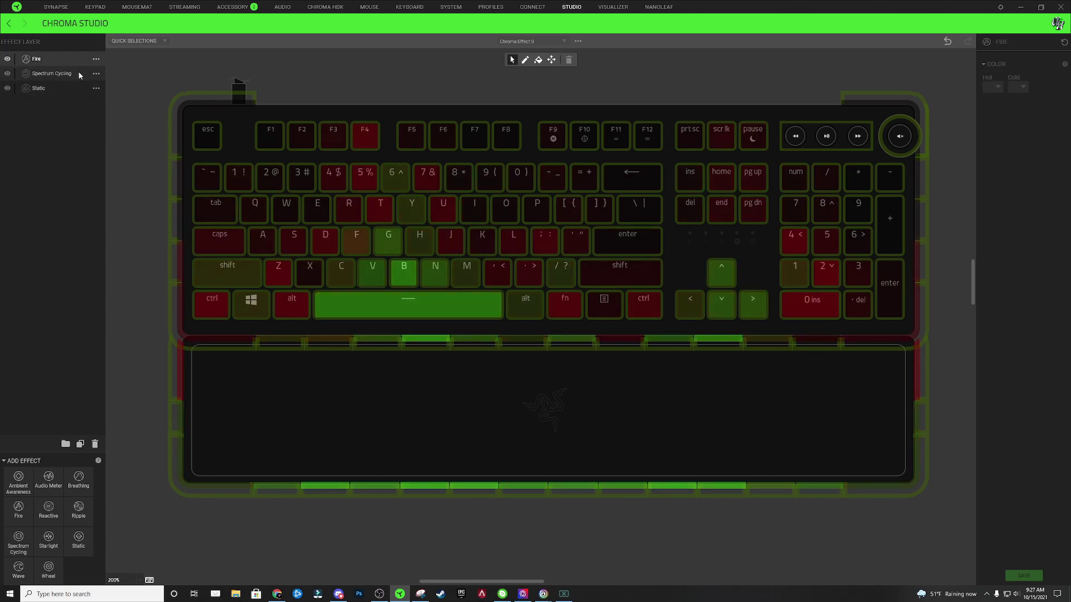
{"action": "scroll", "coordinate": [531, 240], "scroll_direction": "up", "scroll_amount": 1}
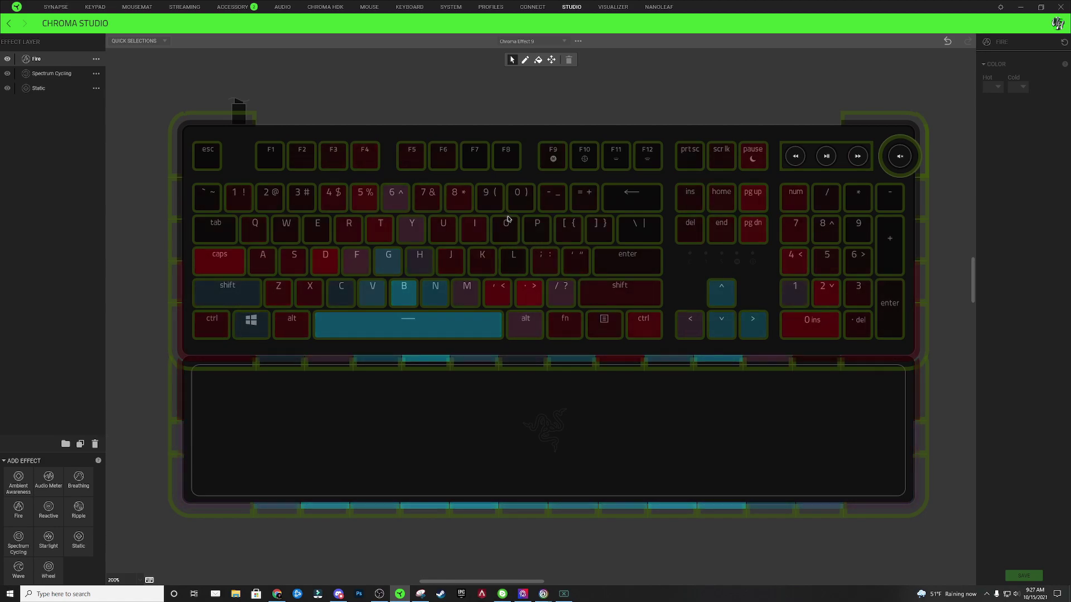
{"action": "mouse_move", "coordinate": [509, 585]}
{"action": "left_mouse_down"}
{"action": "mouse_move", "coordinate": [500, 585]}
{"action": "mouse_move", "coordinate": [510, 587]}
{"action": "left_mouse_up"}
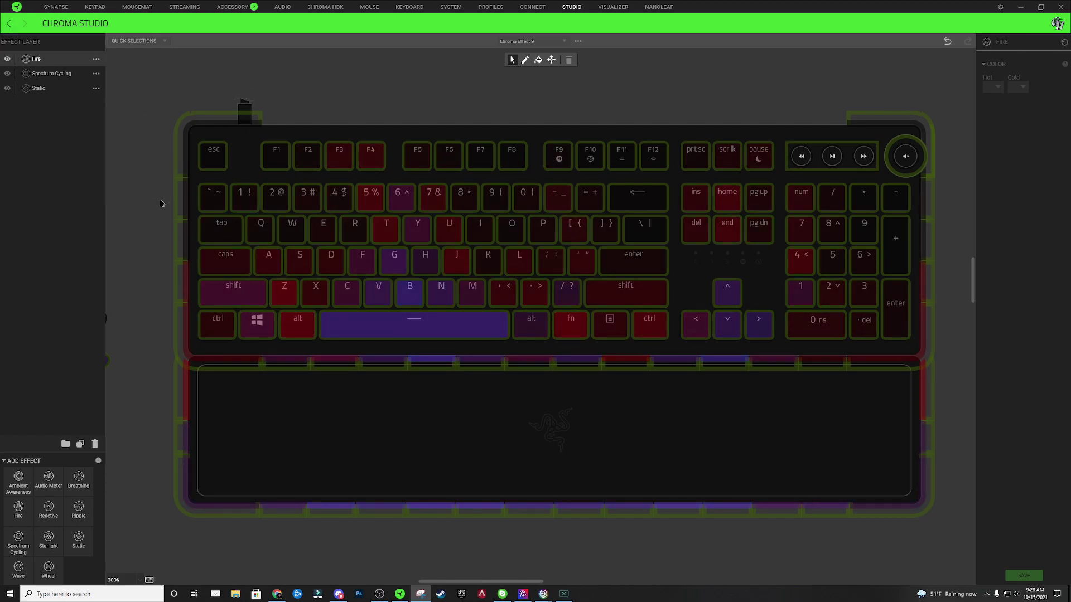
{"action": "left_click", "coordinate": [47, 484]}
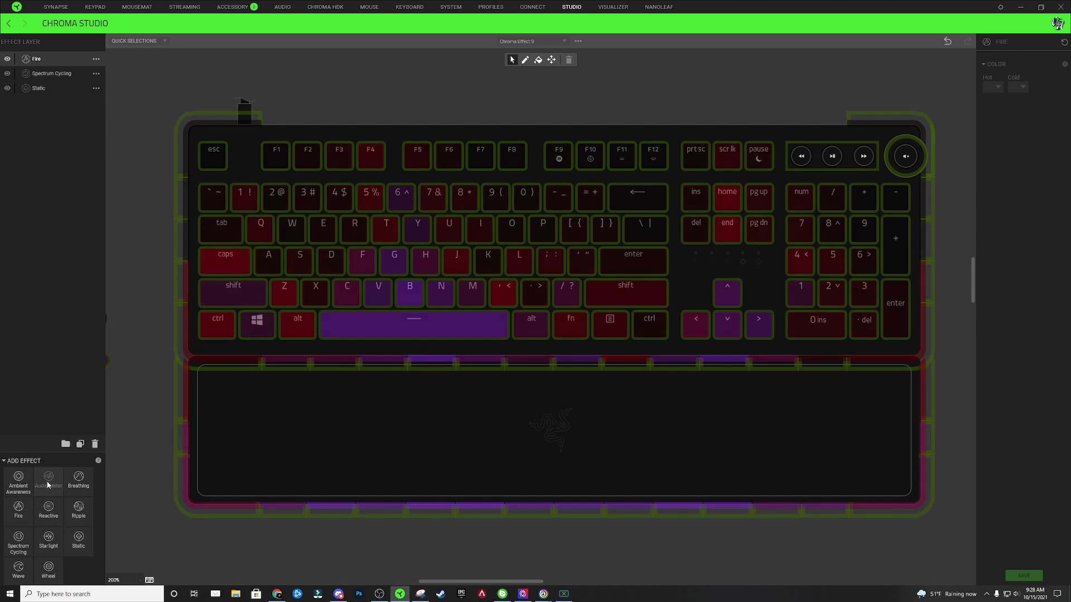
Step: Select all the keyboard's keys and set the Audio Meter boost to 1.75
{"action": "left_click_drag", "start_coordinate": [672, 385], "coordinate": [641, 346]}
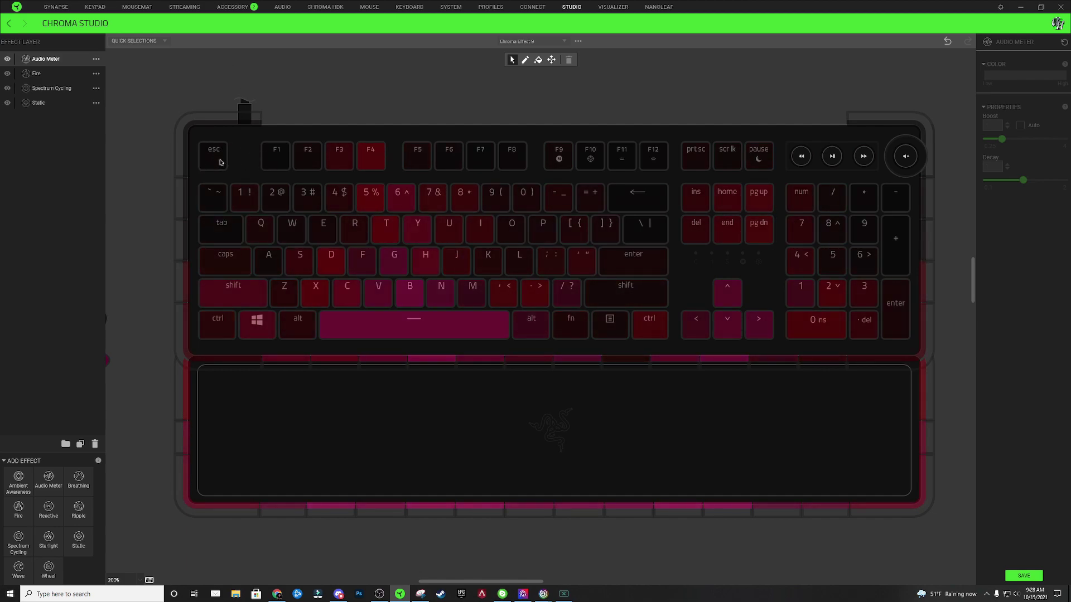
{"action": "mouse_move", "coordinate": [219, 162]}
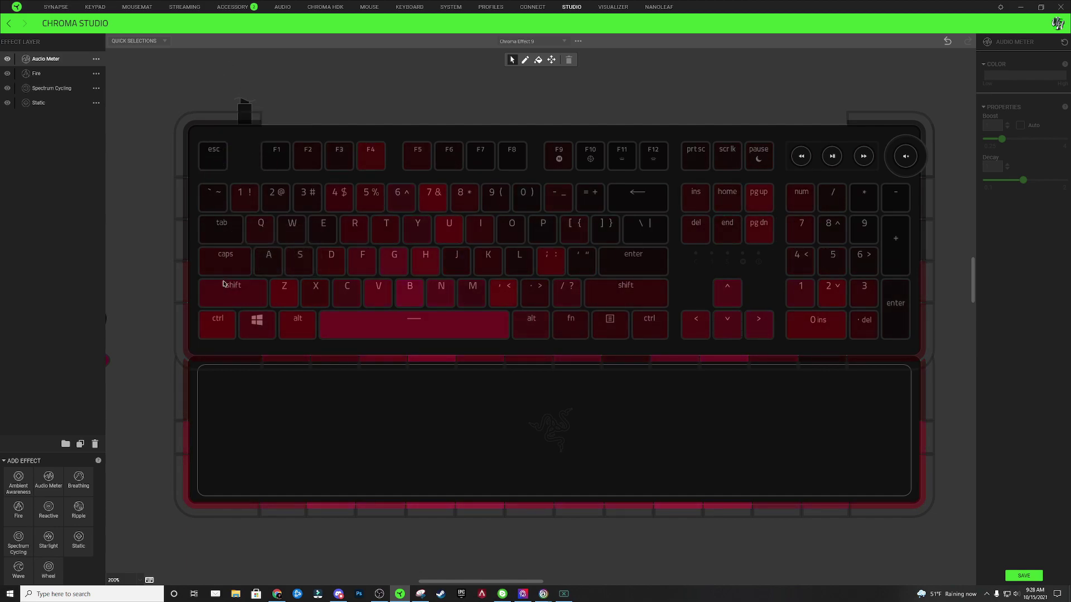
{"action": "mouse_move", "coordinate": [865, 329]}
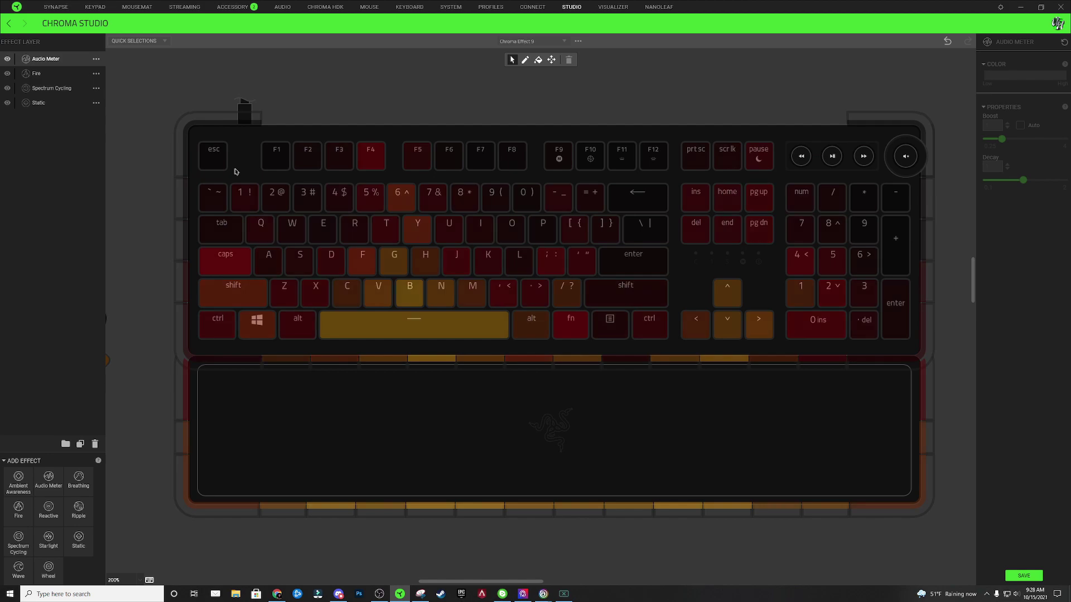
{"action": "left_click_drag", "start_coordinate": [219, 154], "coordinate": [896, 341]}
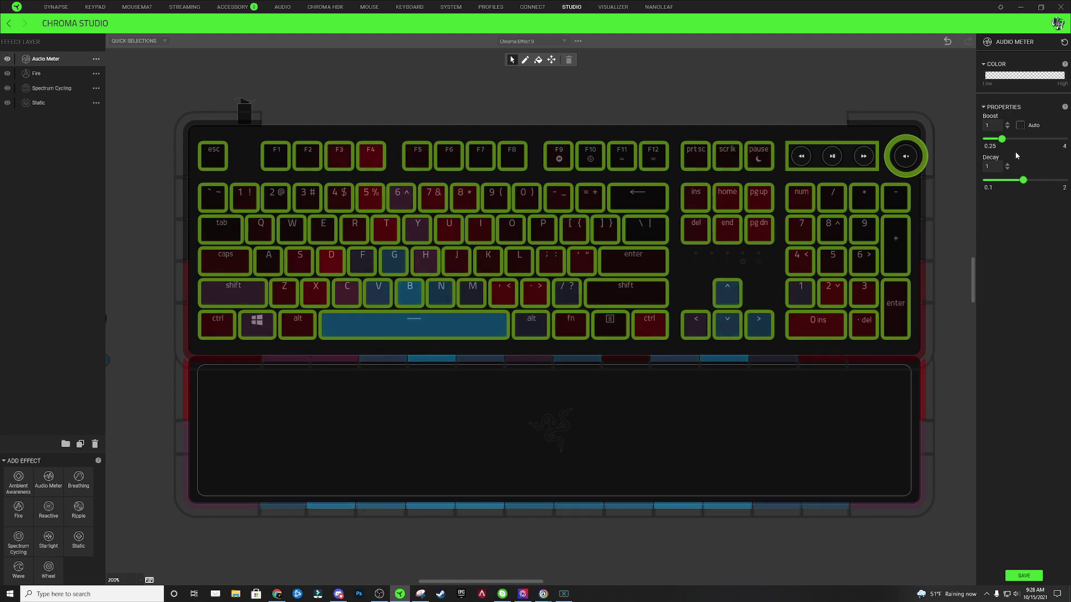
{"action": "left_click", "coordinate": [1008, 123]}
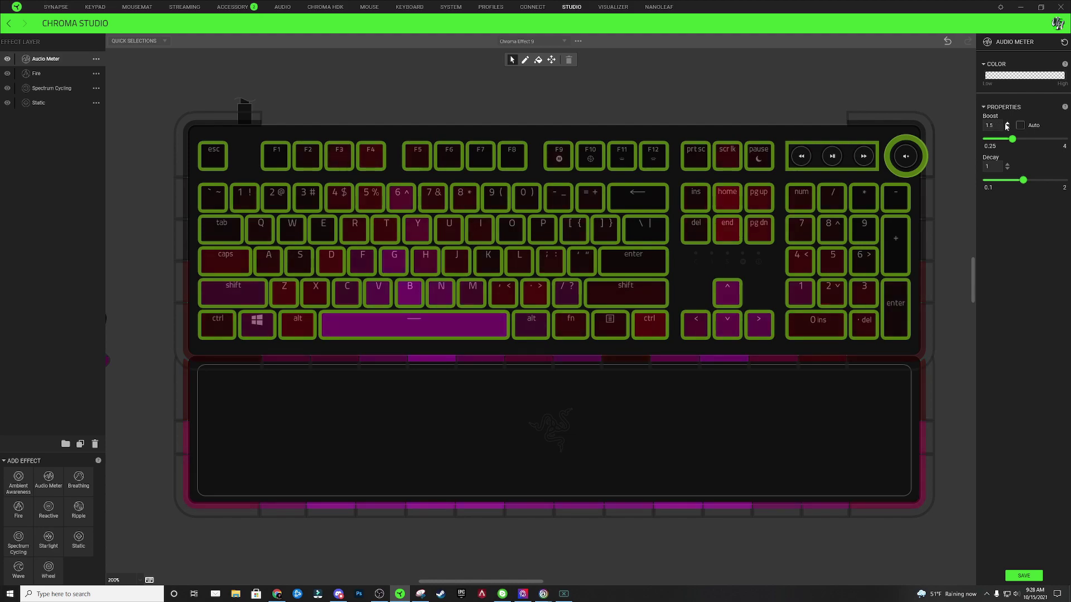
{"action": "left_click", "coordinate": [1008, 123]}
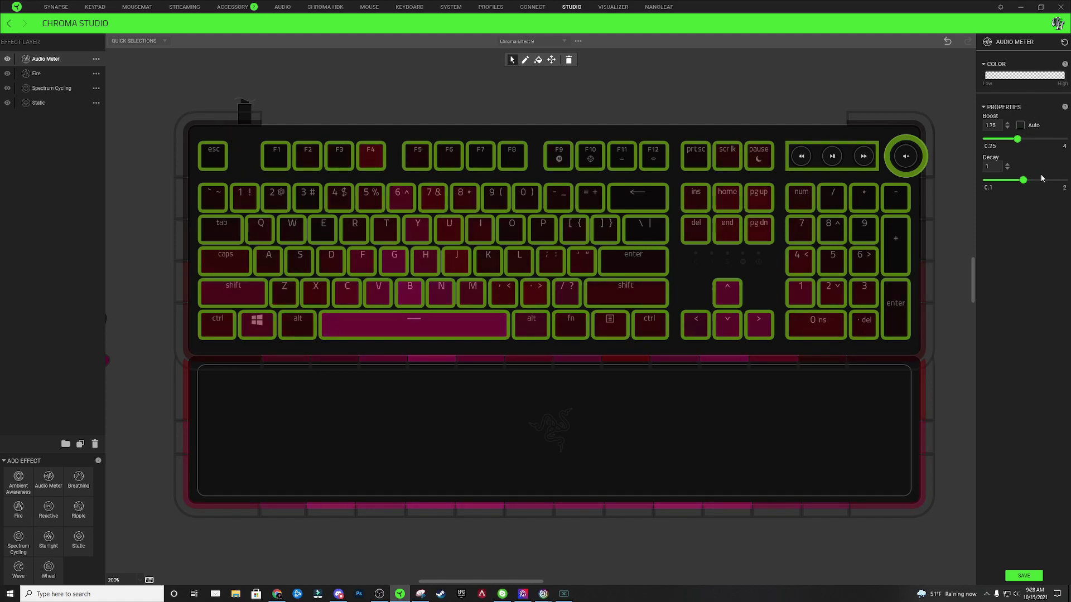
Step: Apply the black-to-green Audio Meter pattern, bring its two color stops together near the middle, and make the high color transparent
{"action": "left_click", "coordinate": [1040, 77]}
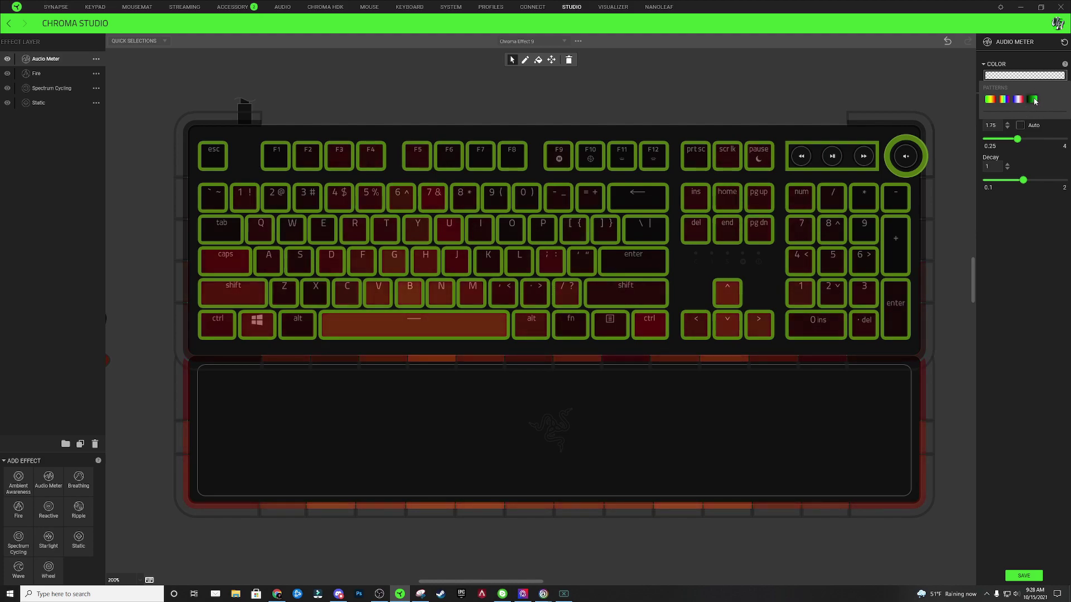
{"action": "left_click", "coordinate": [1033, 99]}
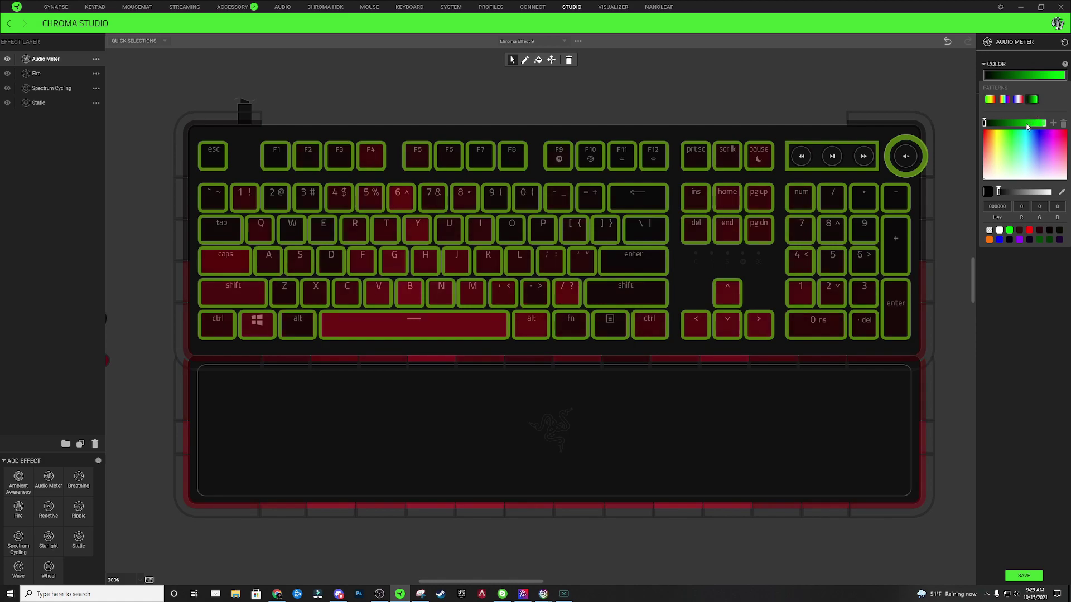
{"action": "left_click_drag", "start_coordinate": [983, 123], "coordinate": [998, 125]}
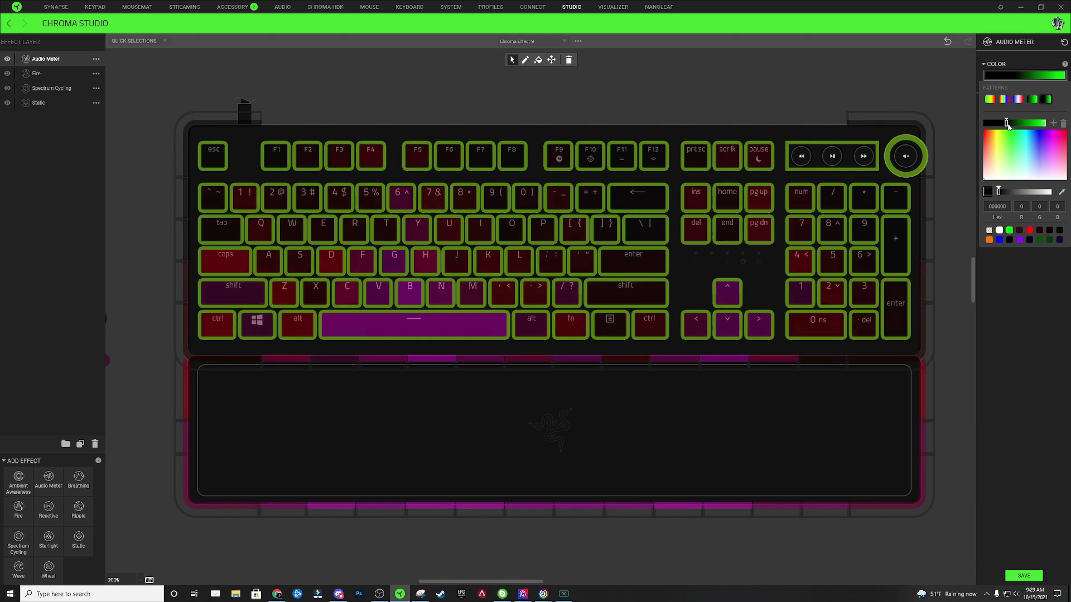
{"action": "left_click_drag", "start_coordinate": [1045, 123], "coordinate": [1015, 124]}
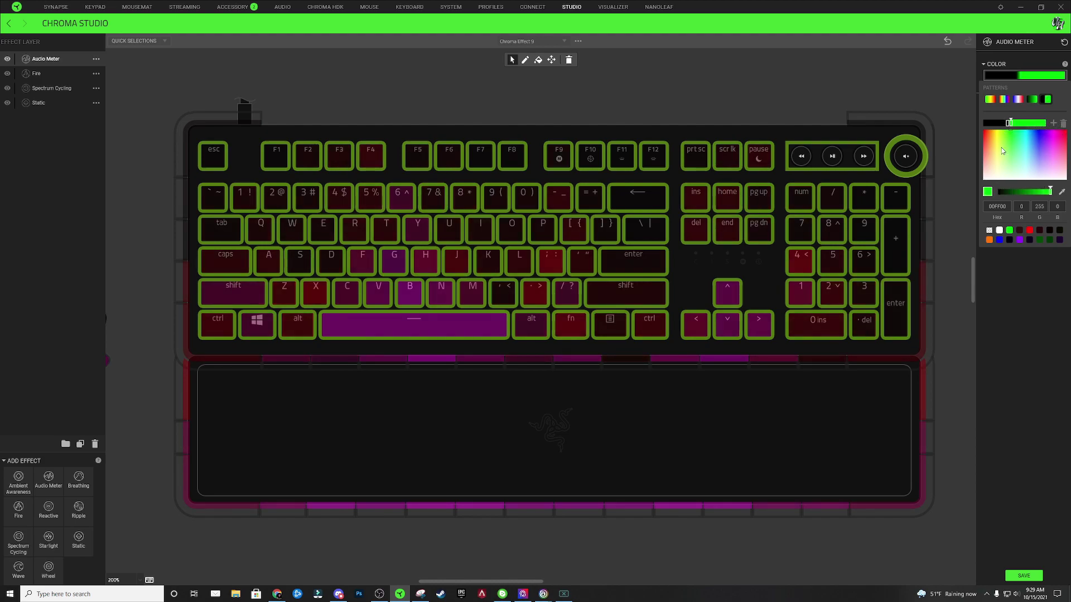
{"action": "left_click", "coordinate": [989, 231]}
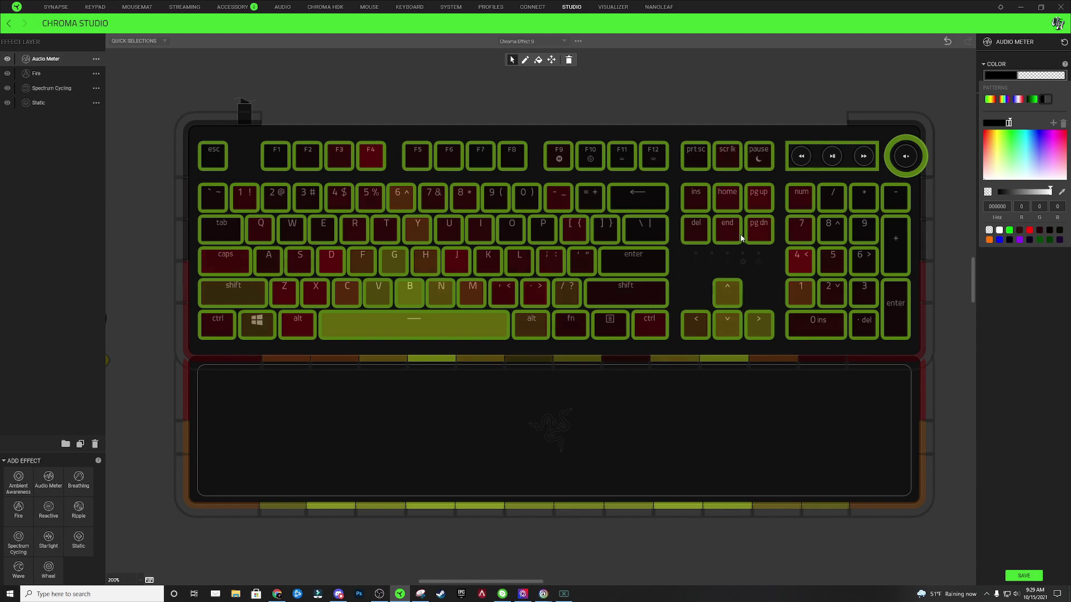
Step: Remove the spacebar row from the selection and shift the black-to-transparent transition slightly toward High for the remaining keys
{"action": "left_click_drag", "start_coordinate": [234, 330], "coordinate": [891, 332]}
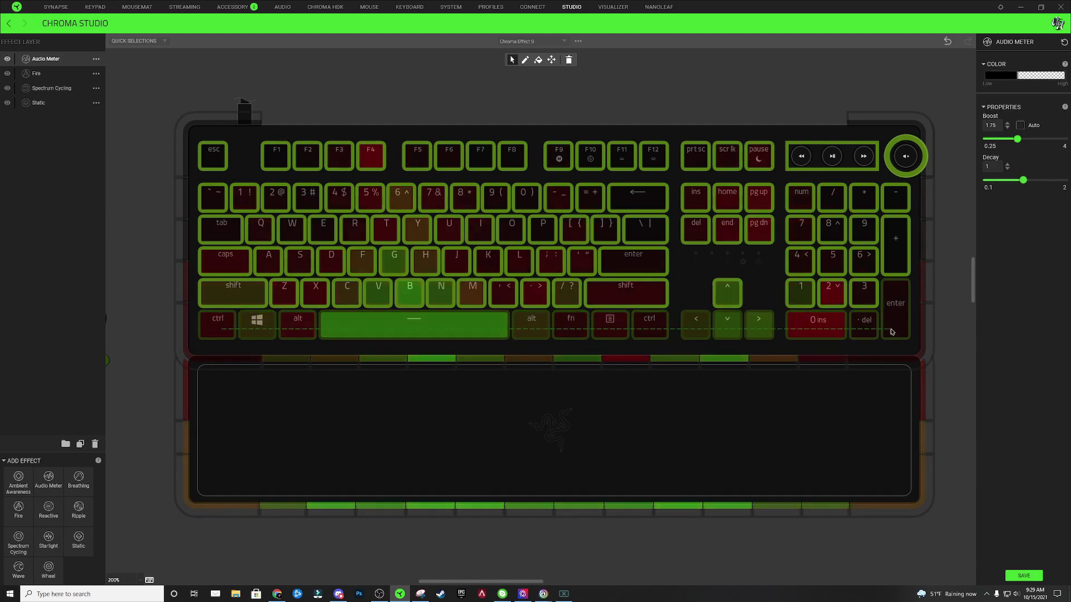
{"action": "left_click", "coordinate": [1013, 75]}
{"action": "left_click", "coordinate": [1010, 124]}
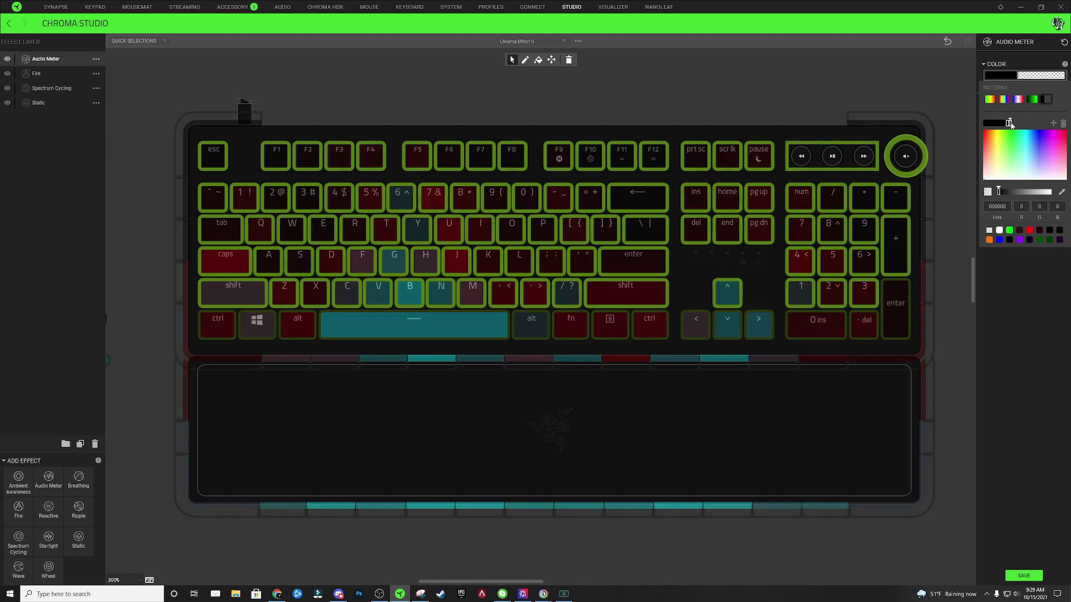
{"action": "left_click", "coordinate": [1010, 123]}
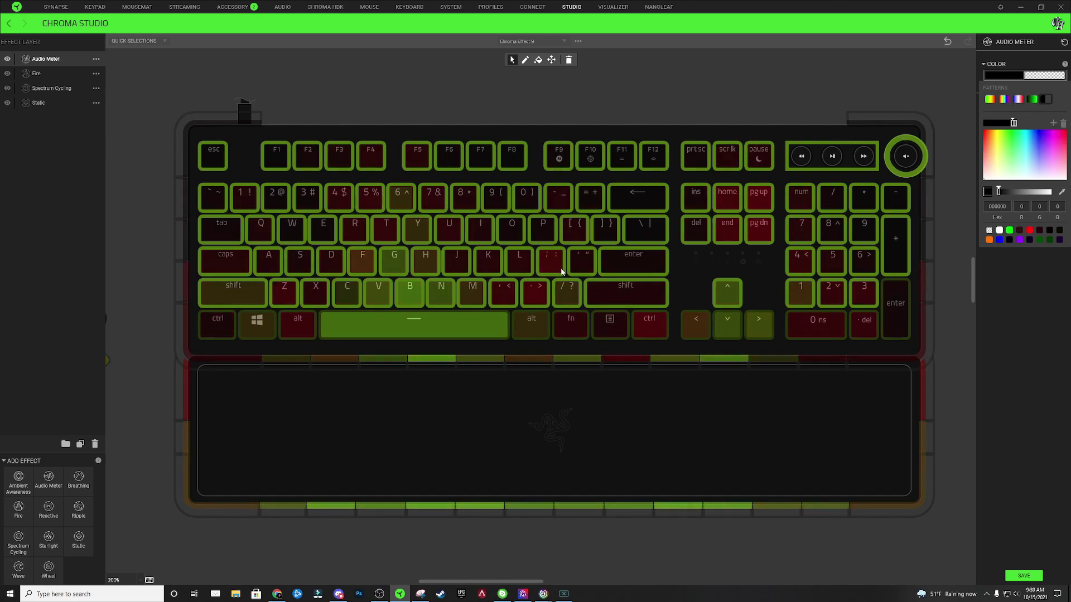
Step: Exclude the Shift row and the Caps Lock row in turn, moving the transition further toward High for the remaining keys each time
{"action": "left_click_drag", "start_coordinate": [243, 292], "coordinate": [859, 295]}
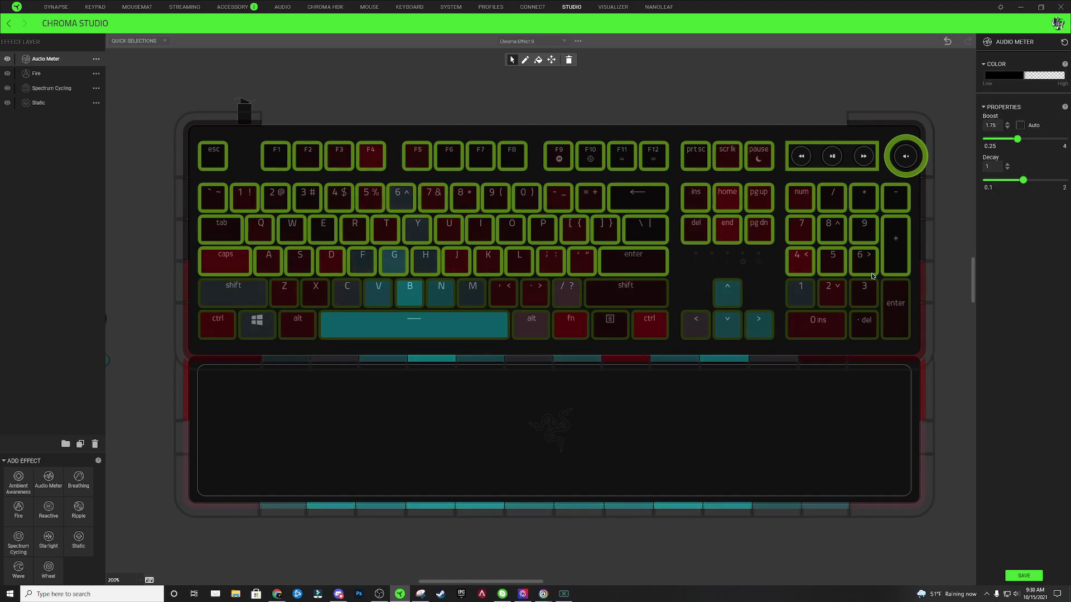
{"action": "left_click", "coordinate": [1029, 77]}
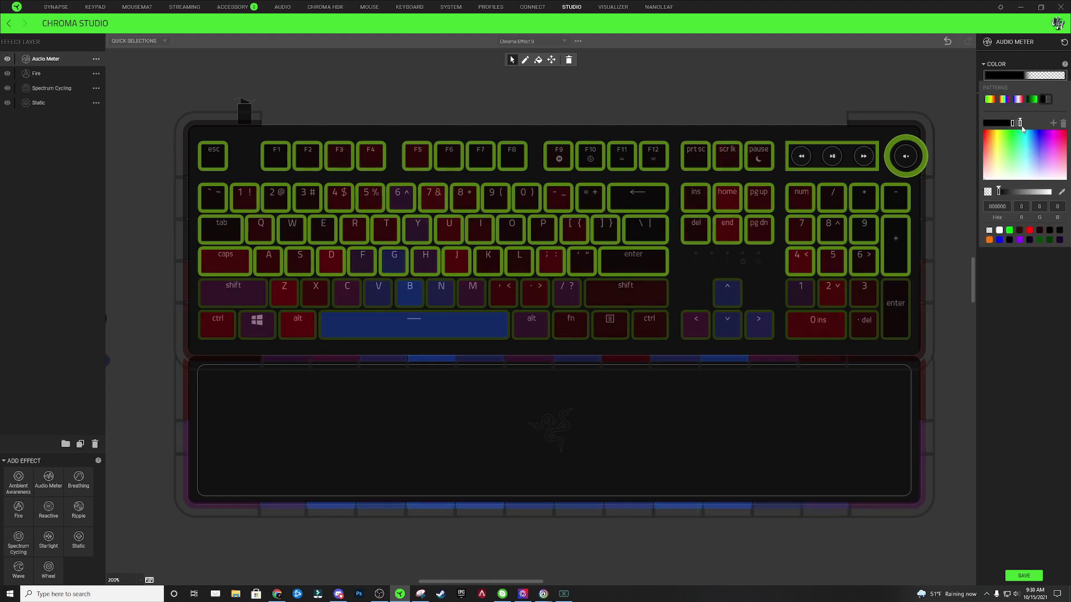
{"action": "left_click", "coordinate": [1023, 127]}
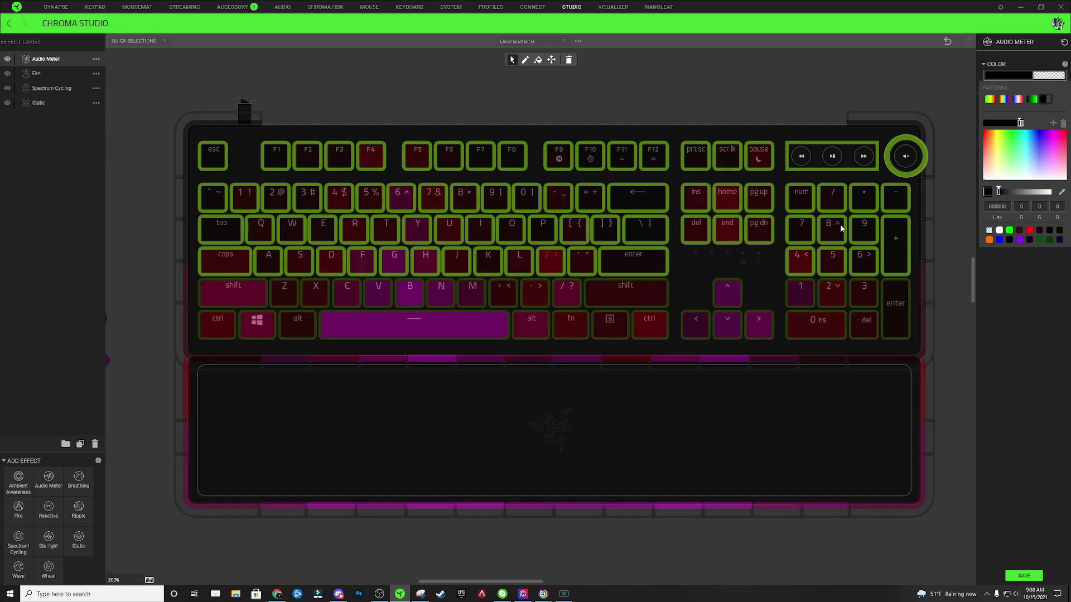
{"action": "left_click_drag", "start_coordinate": [241, 266], "coordinate": [858, 266]}
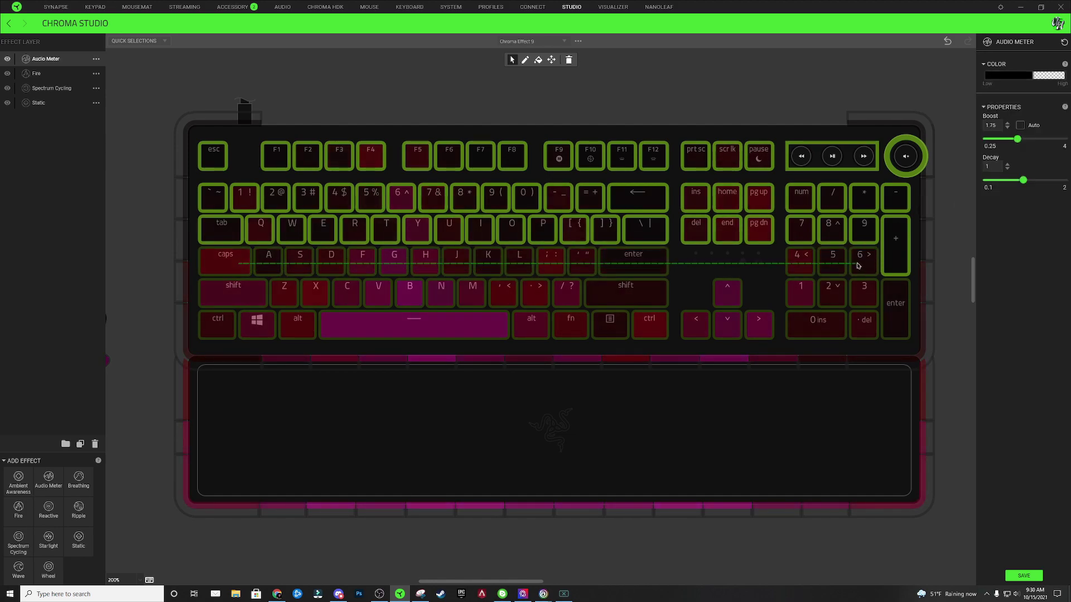
{"action": "left_click", "coordinate": [1022, 73]}
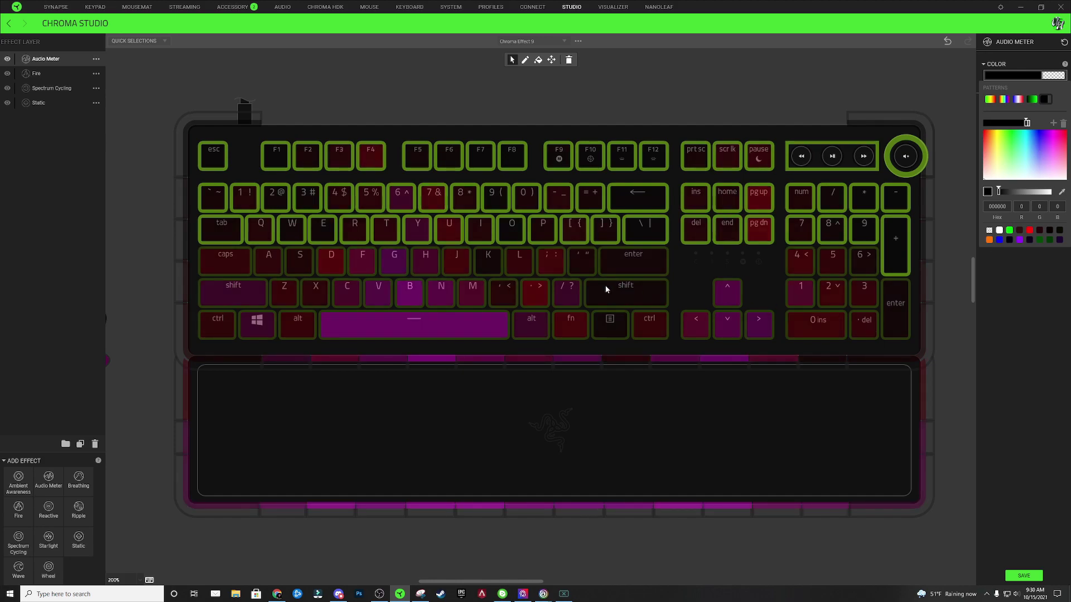
Step: Exclude the Tab row from the selection and move both gradient stops further toward High for the number and function rows
{"action": "left_click_drag", "start_coordinate": [195, 229], "coordinate": [775, 242]}
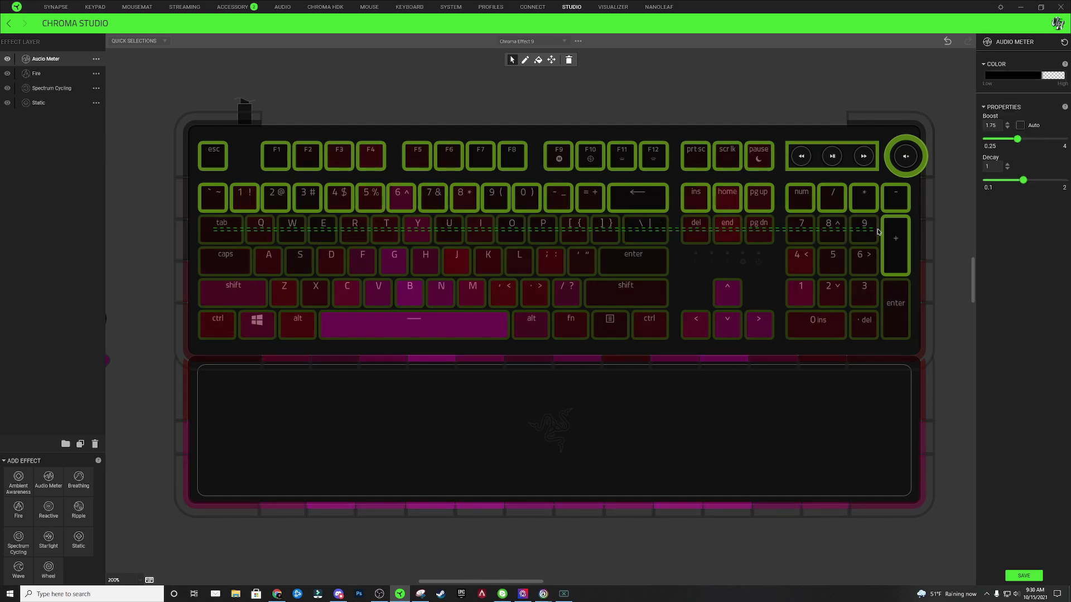
{"action": "left_click", "coordinate": [1042, 76]}
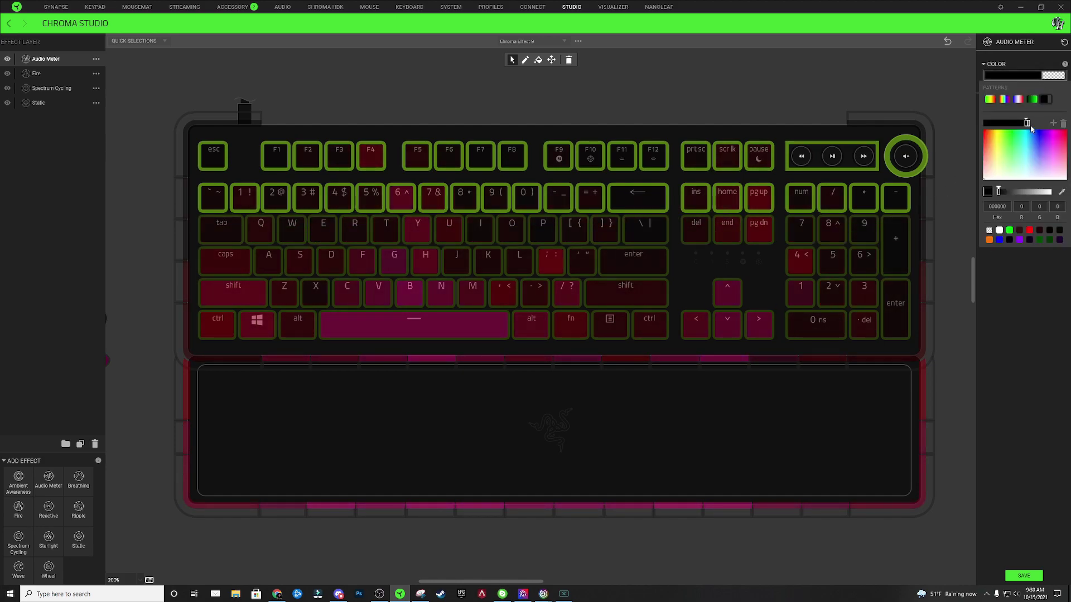
{"action": "left_click", "coordinate": [1034, 124]}
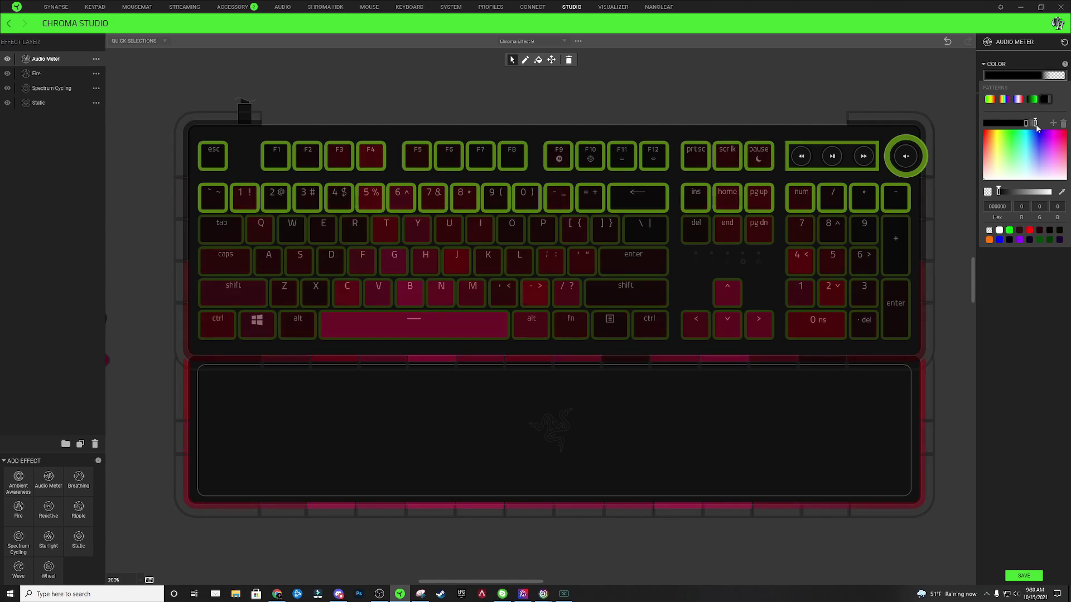
{"action": "left_click", "coordinate": [1027, 123]}
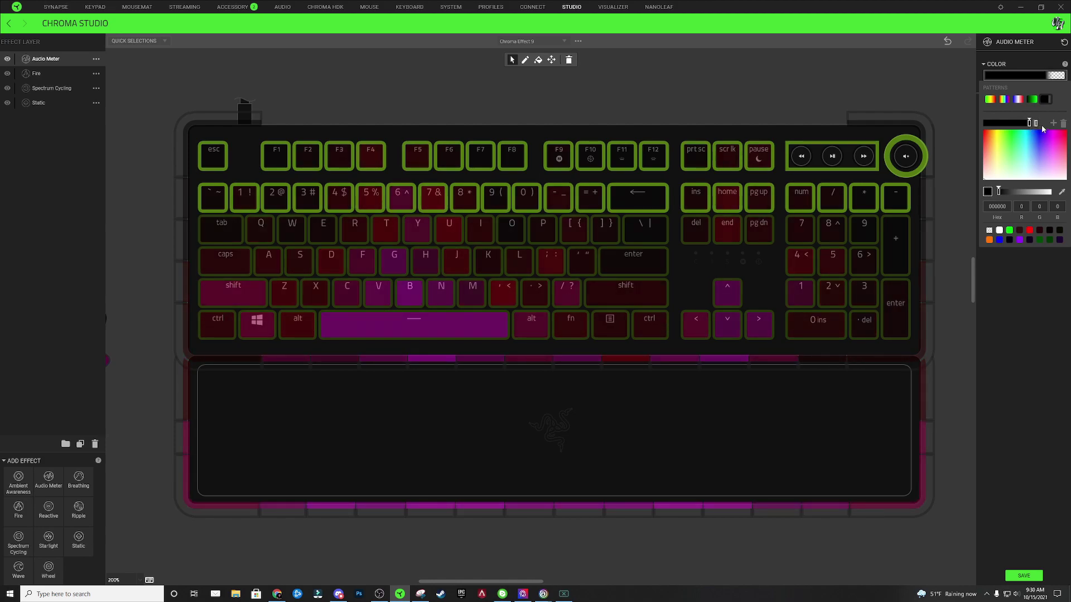
Step: Exclude the number row from the Audio Meter selection and move both gradient stops further toward High for the function row
{"action": "left_click_drag", "start_coordinate": [206, 198], "coordinate": [912, 198]}
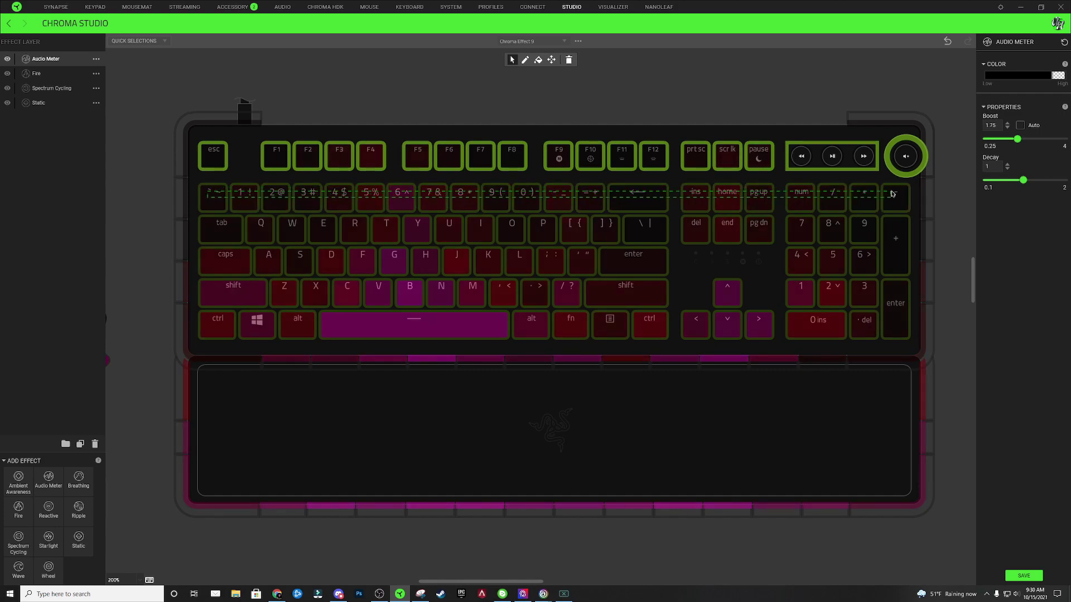
{"action": "left_click", "coordinate": [1046, 79]}
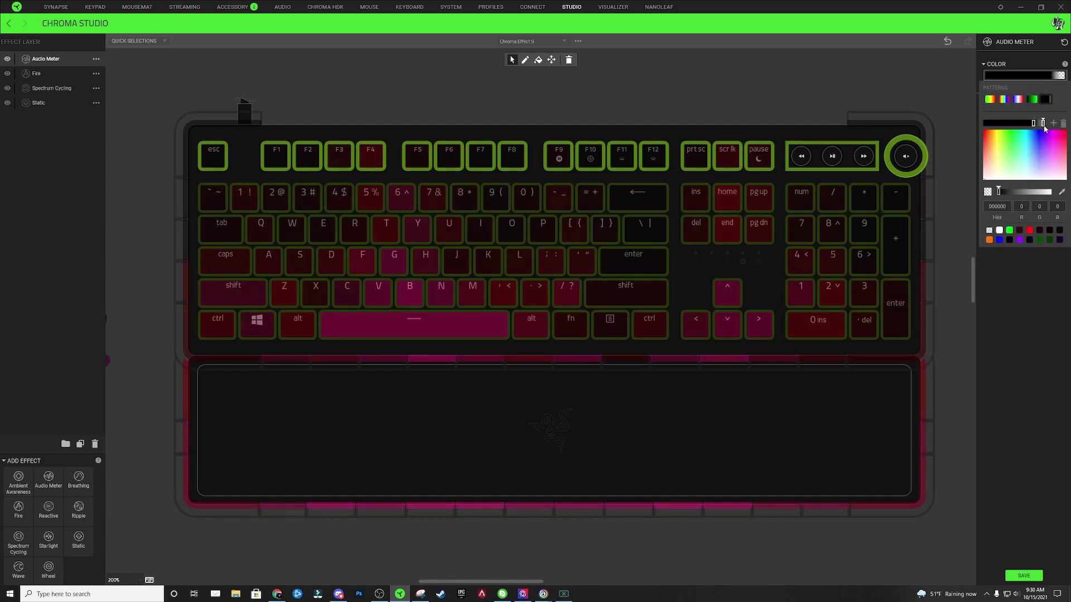
{"action": "left_click_drag", "start_coordinate": [1037, 125], "coordinate": [1041, 126]}
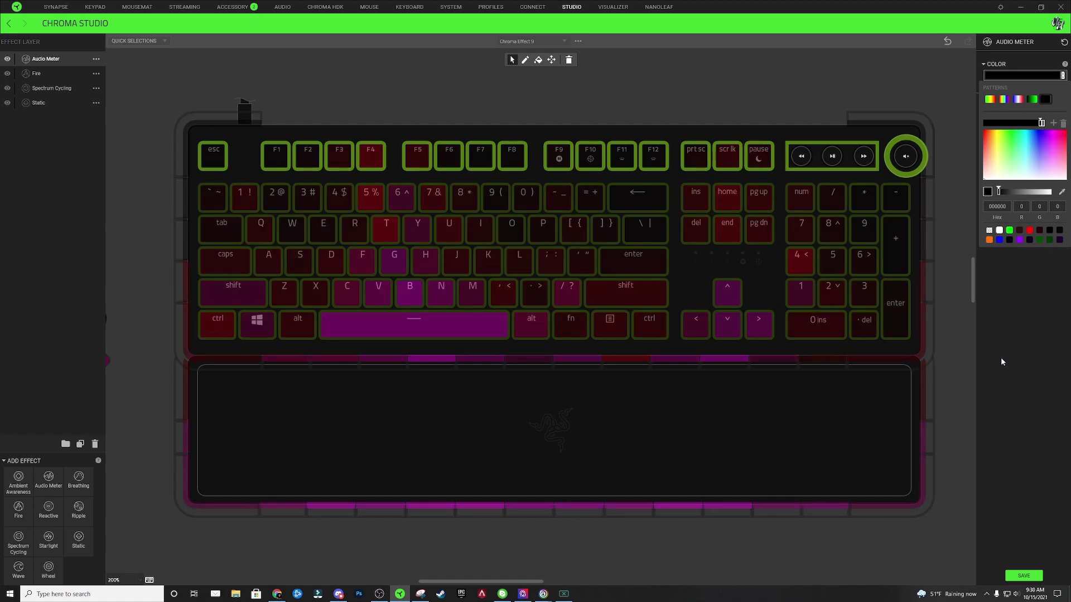
{"action": "left_click", "coordinate": [1041, 125]}
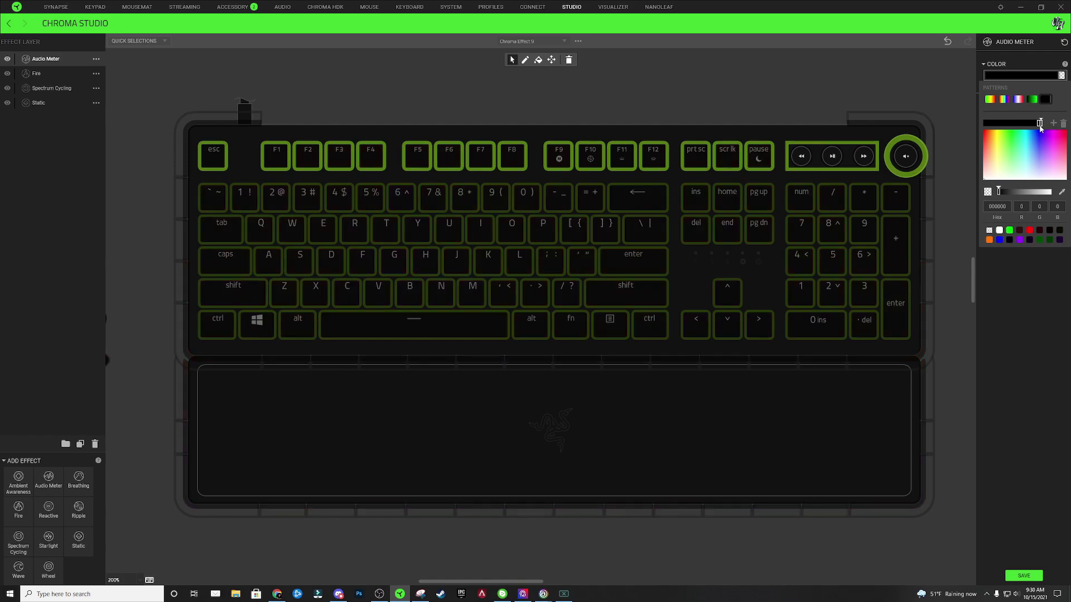
{"action": "left_click", "coordinate": [921, 146]}
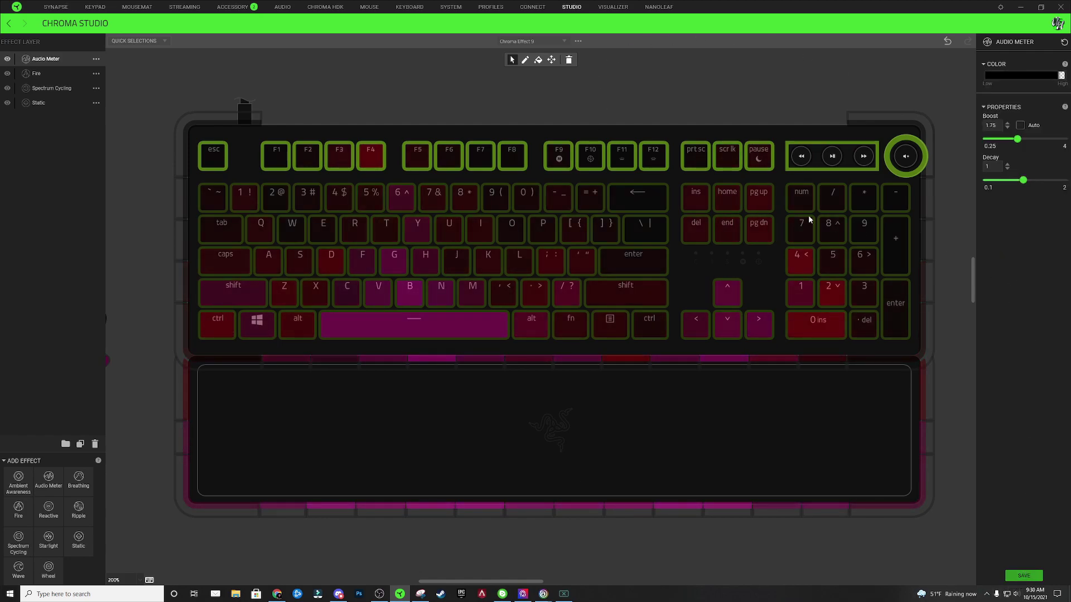
Step: Clear the key selection, add a Wave layer above the Audio Meter and name it "Punisher Logo"
{"action": "left_click", "coordinate": [725, 86]}
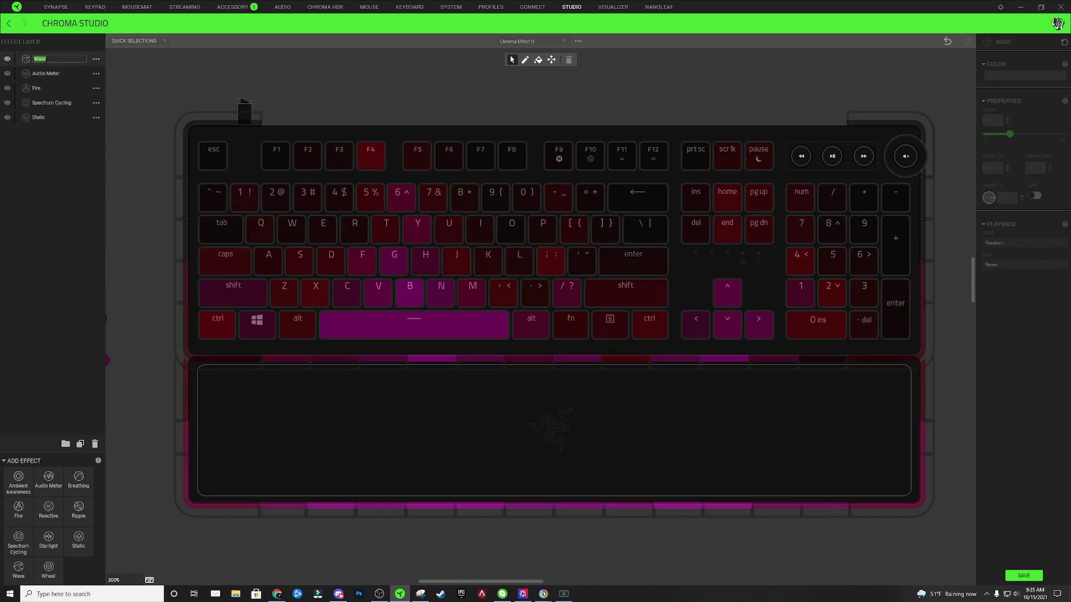
{"action": "type", "text": "Punis"}
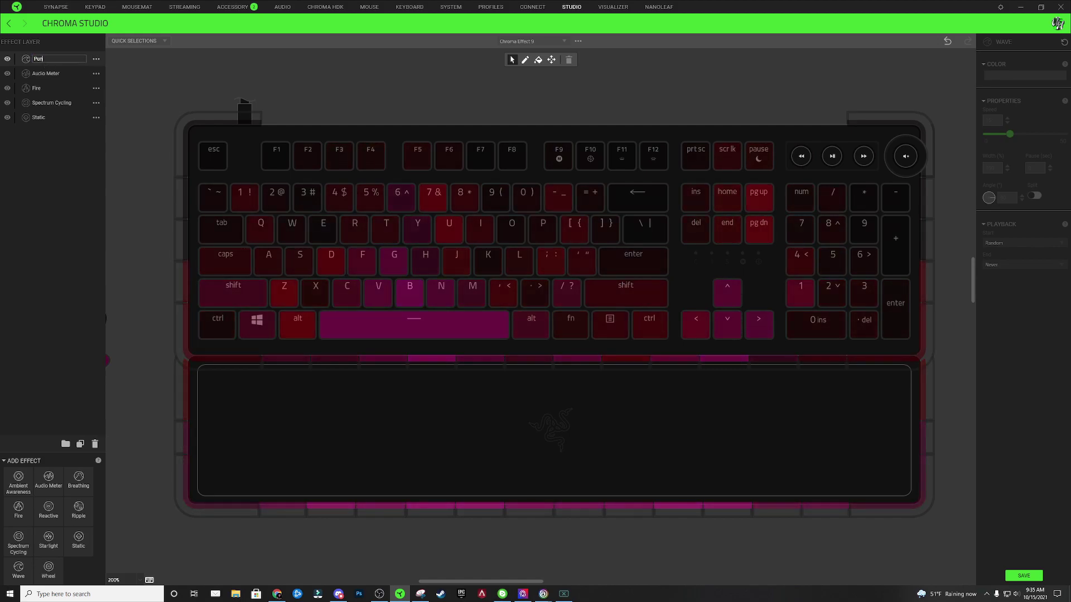
{"action": "type", "text": "her Logo"}
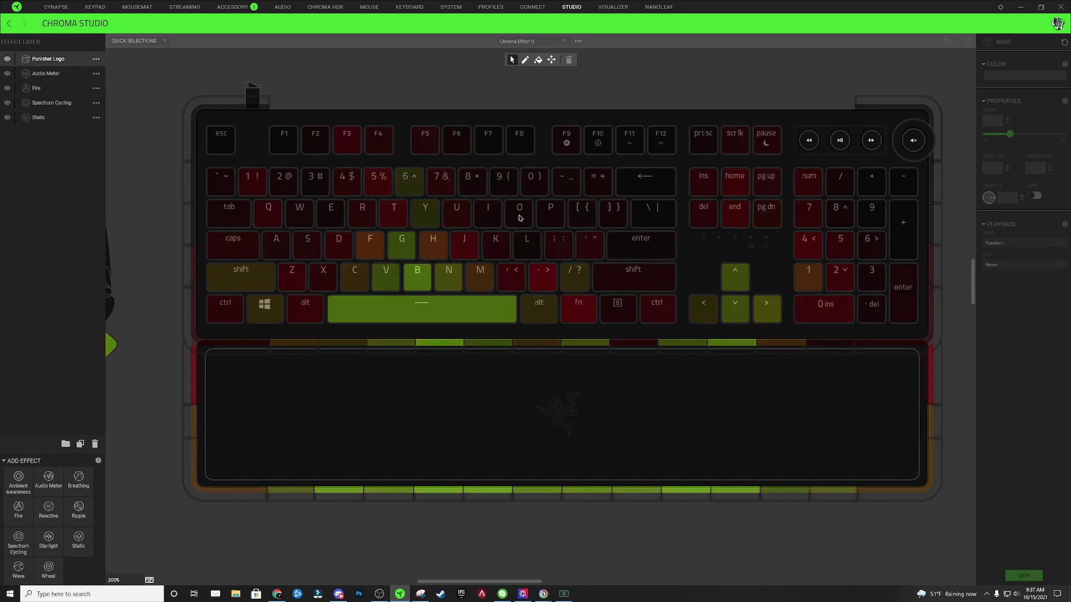
Step: Select keys F2 to F8, 2 to minus, and W to the opening bracket as the upper part of the skull
{"action": "mouse_move", "coordinate": [523, 219]}
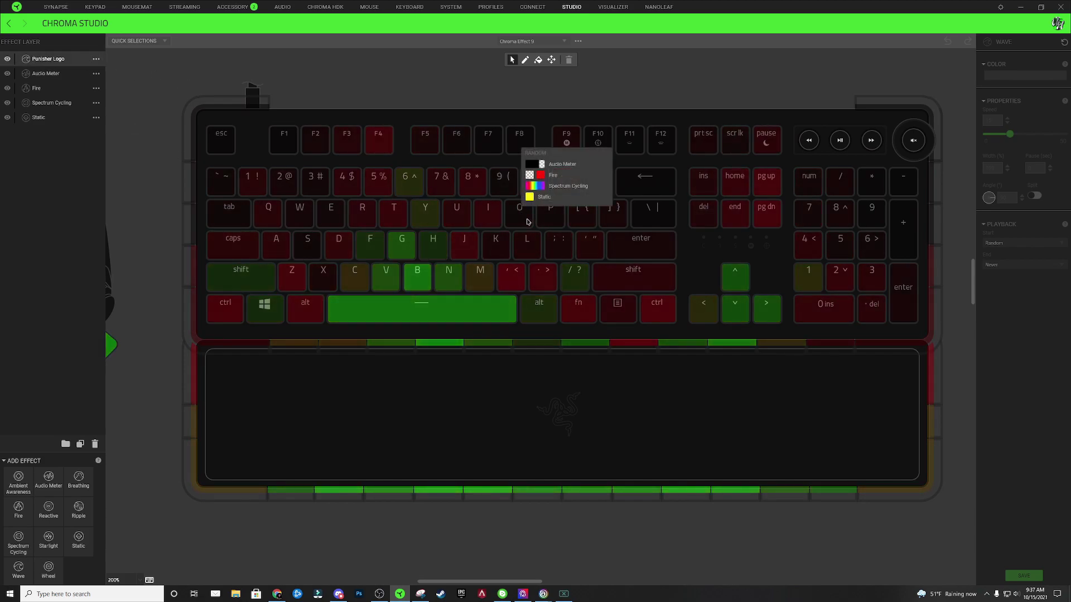
{"action": "left_click", "coordinate": [314, 142]}
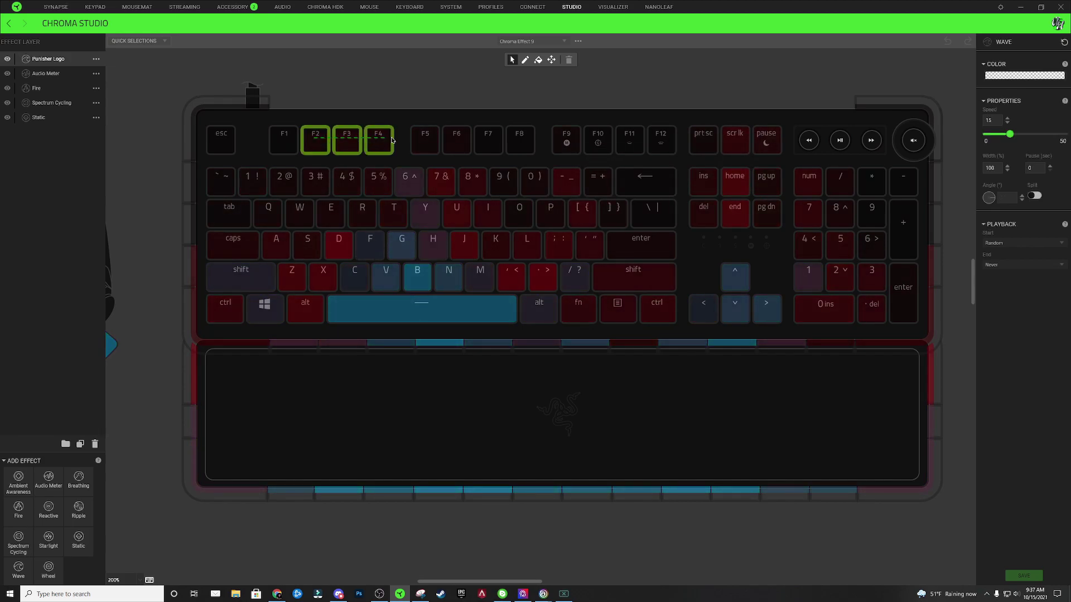
{"action": "left_click_drag", "start_coordinate": [389, 140], "coordinate": [519, 140]}
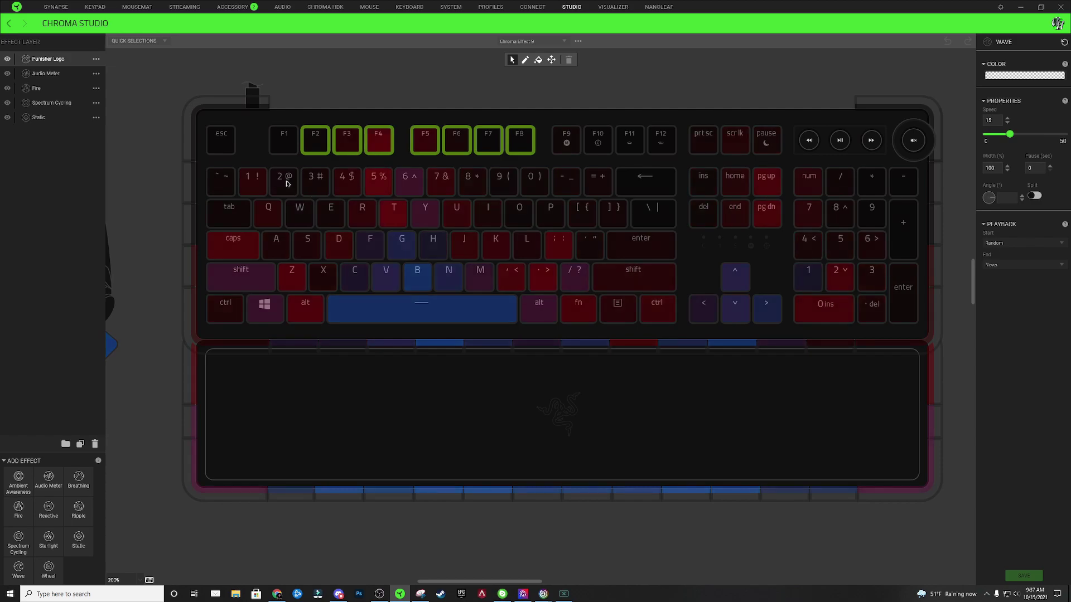
{"action": "left_click_drag", "start_coordinate": [287, 183], "coordinate": [569, 184]}
{"action": "left_click_drag", "start_coordinate": [304, 218], "coordinate": [583, 217]}
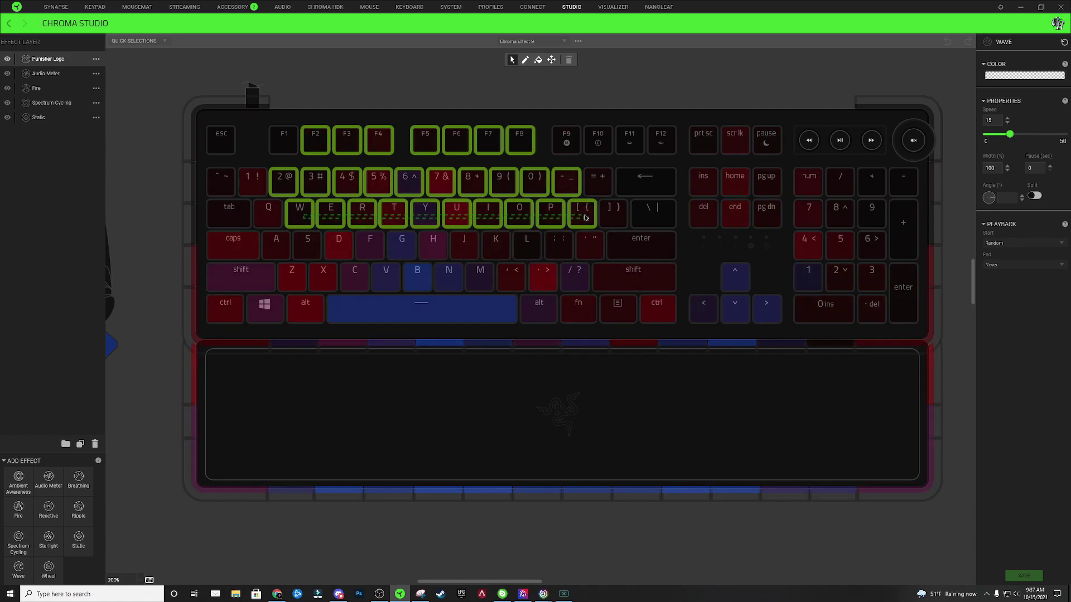
Step: Add F, V, H, N, K and comma as the skull's teeth, and exclude the eye keys 3, 4, 9 and 0
{"action": "left_click", "coordinate": [370, 245]}
{"action": "left_click", "coordinate": [386, 278]}
{"action": "left_click", "coordinate": [448, 249]}
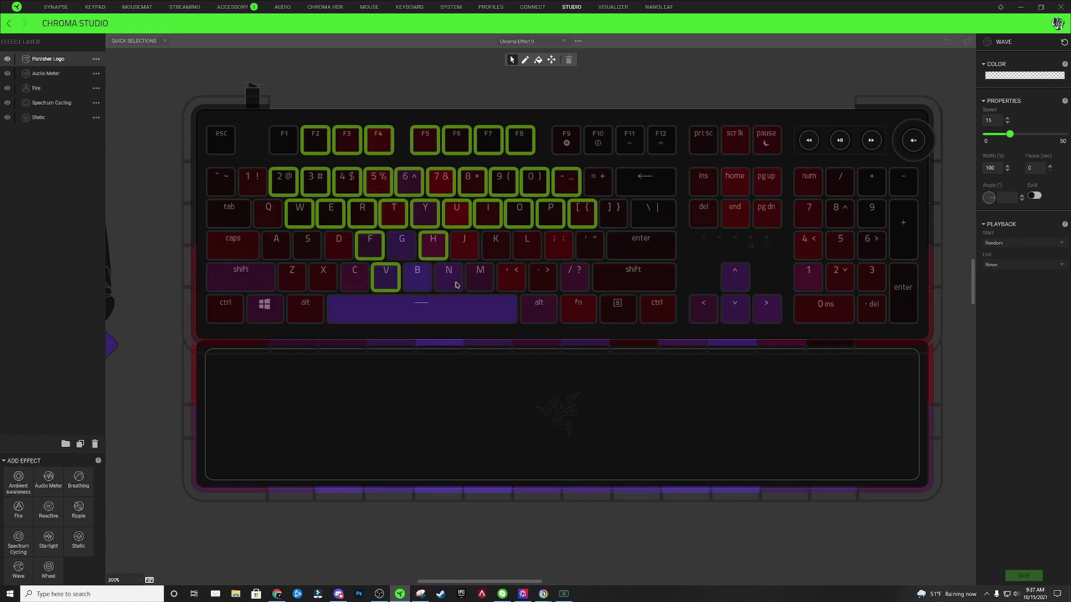
{"action": "left_click", "coordinate": [492, 255]}
{"action": "left_click", "coordinate": [511, 278]}
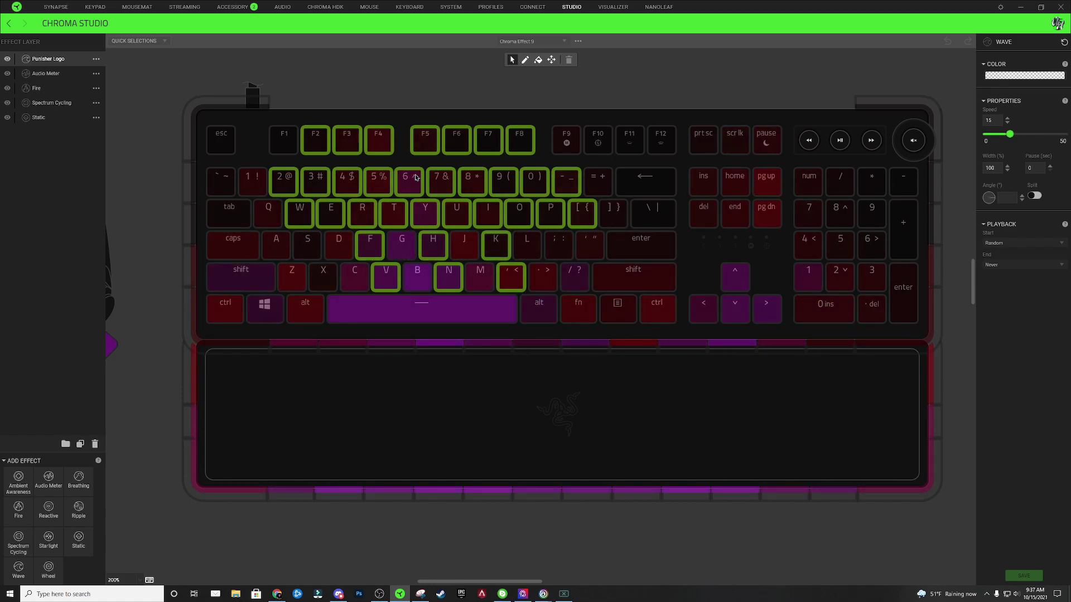
{"action": "left_click", "coordinate": [315, 180]}
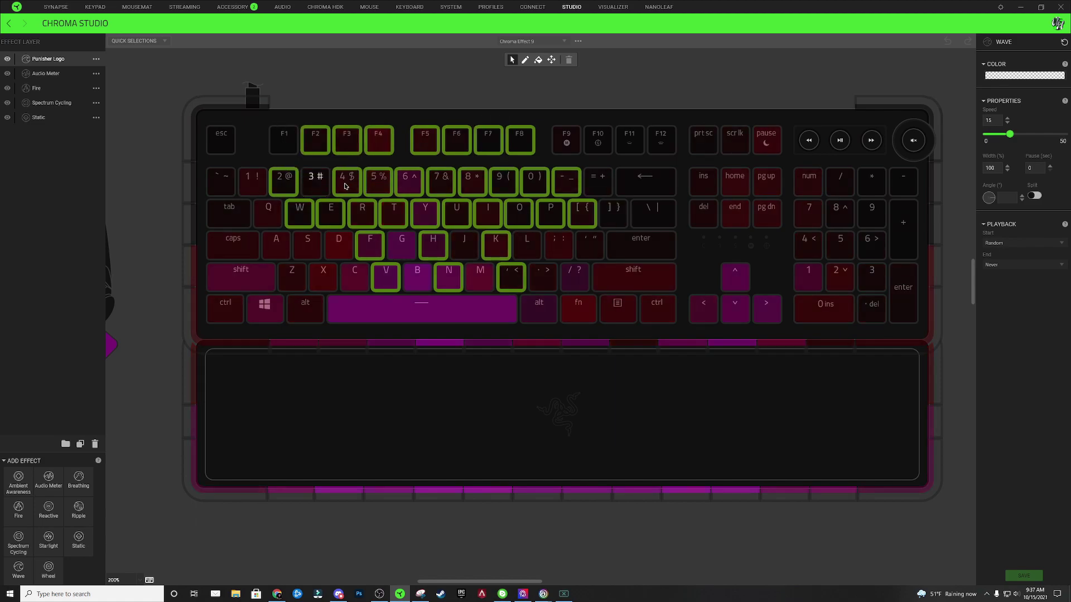
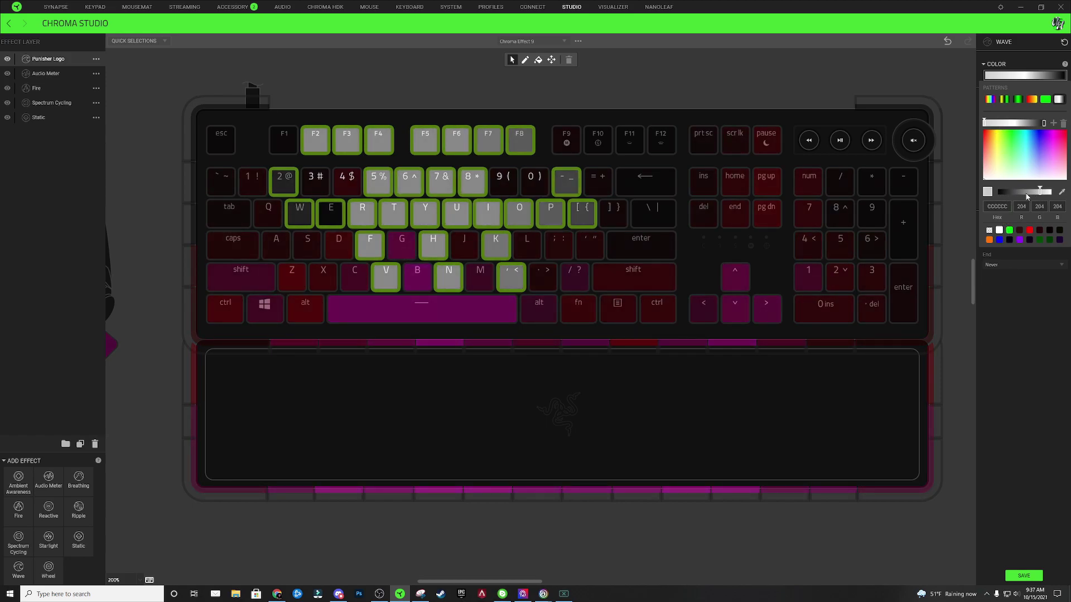
Step: Set the wave gradient's first stop to gray RGB 112, 112, 112, match the last stop to it, and turn on Split
{"action": "left_click_drag", "start_coordinate": [1025, 195], "coordinate": [1024, 195]}
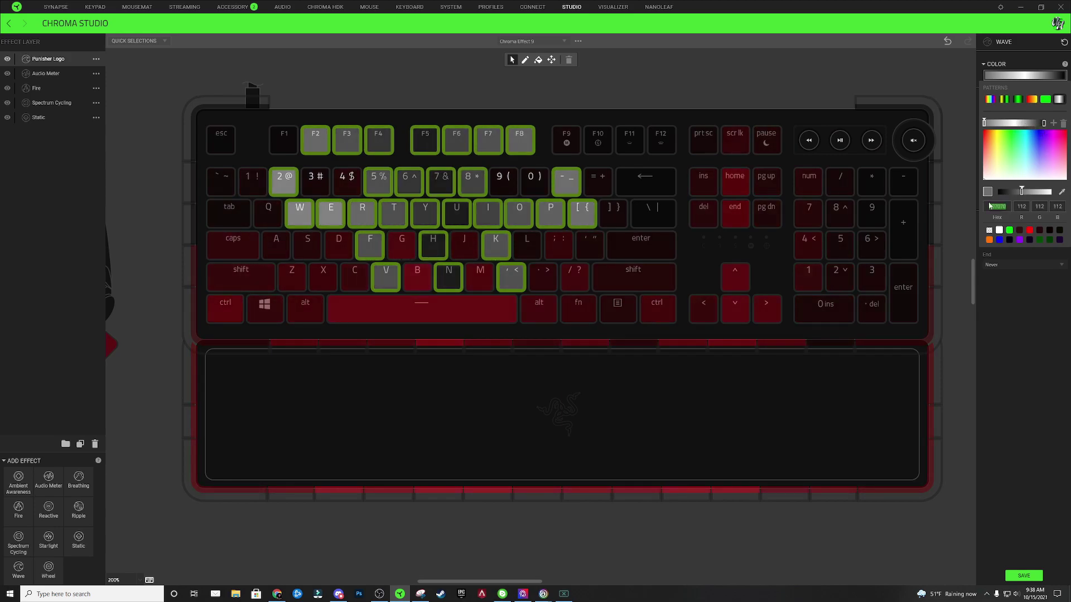
{"action": "left_click", "coordinate": [1042, 123]}
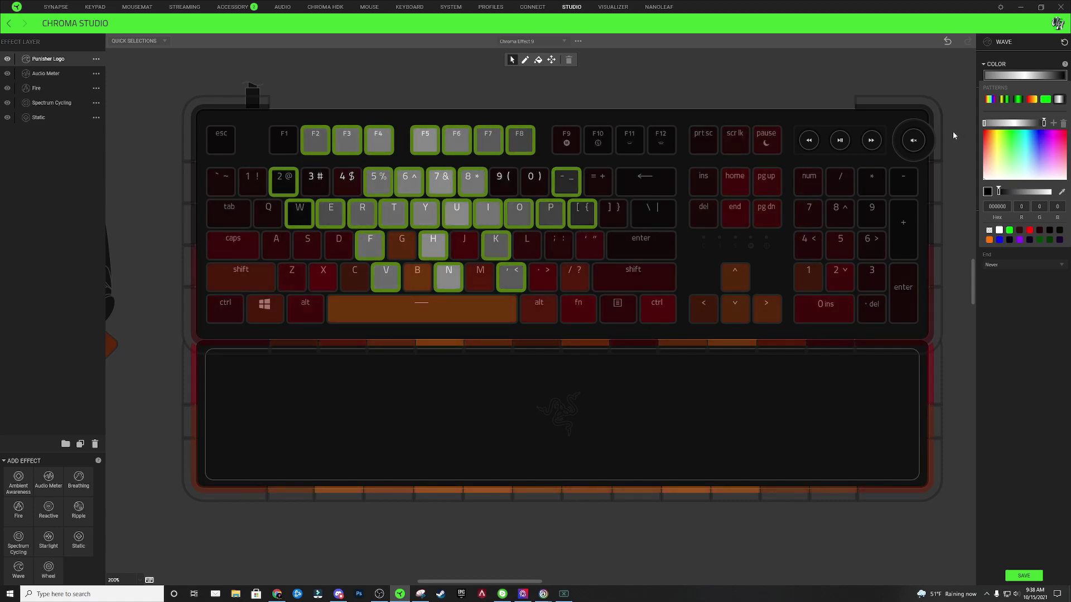
{"action": "left_click", "coordinate": [1004, 206]}
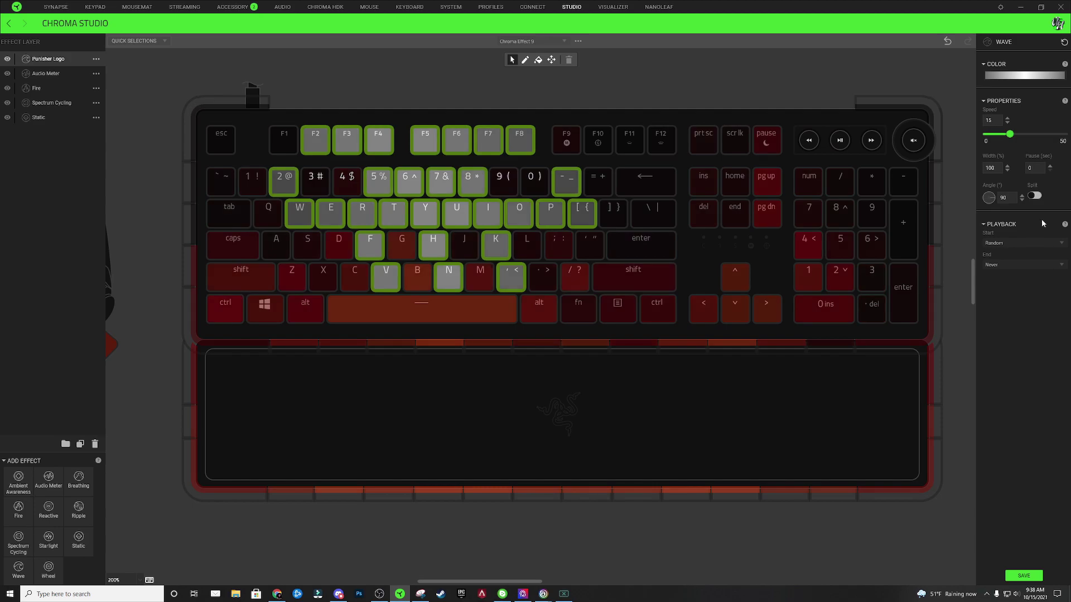
{"action": "left_click", "coordinate": [1035, 196]}
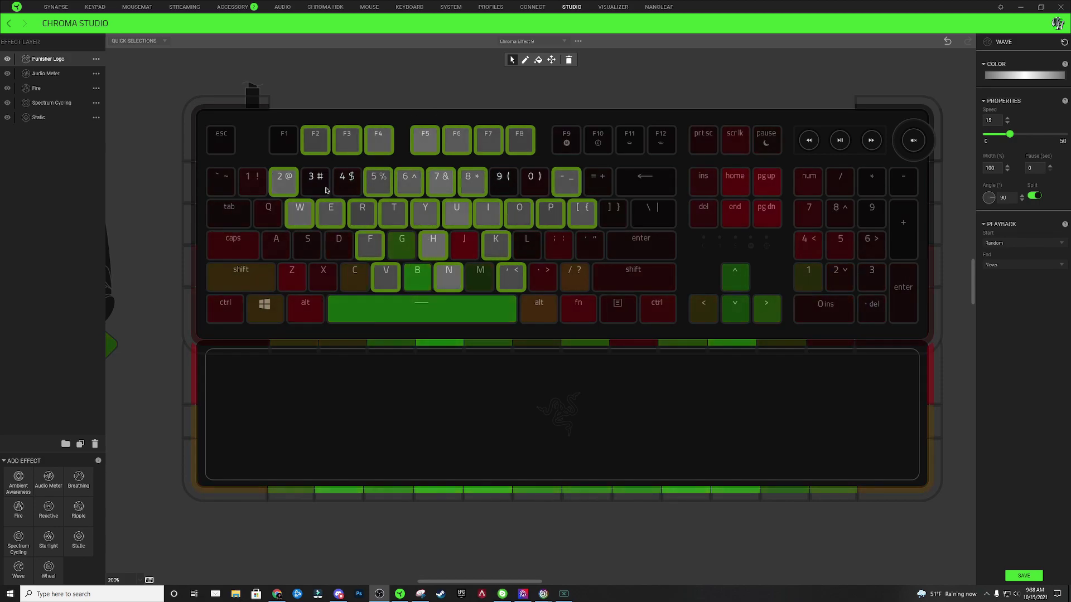
Step: Select the skull's outline and gap keys: F1, F9, 1, 3, 4, 9, 0, equals, Q, closing bracket, D, G, J, L, C, B, M and period
{"action": "left_click", "coordinate": [570, 132]}
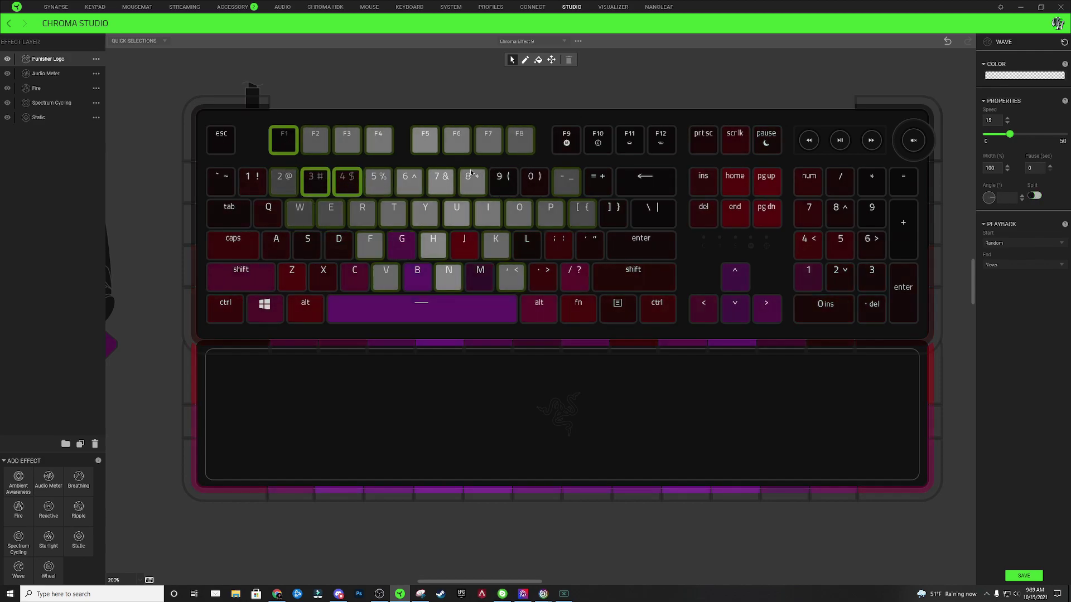
{"action": "left_click_drag", "start_coordinate": [529, 185], "coordinate": [530, 184]}
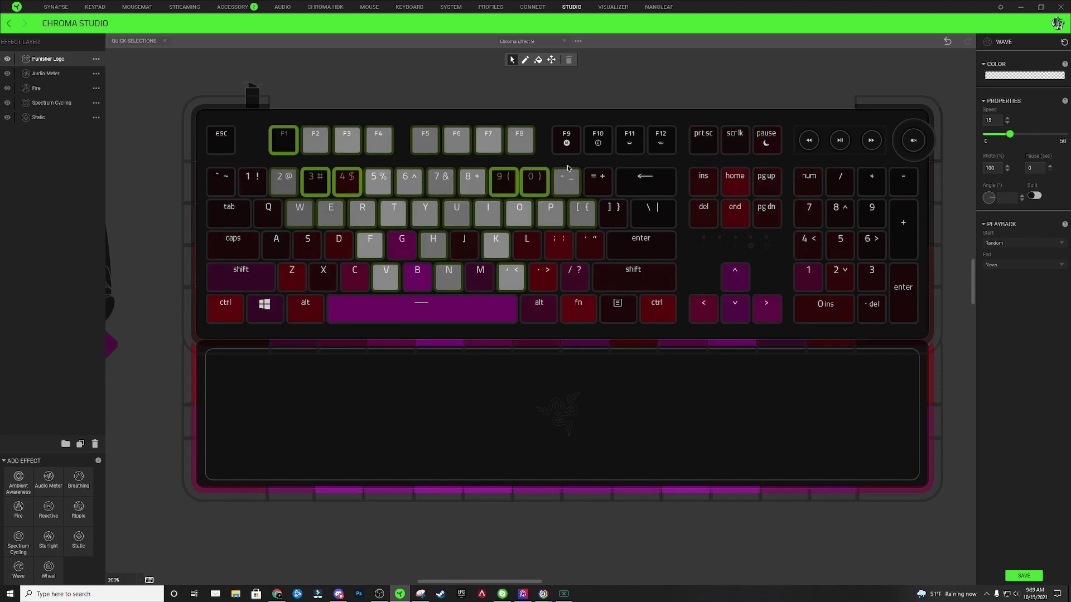
{"action": "left_click", "coordinate": [566, 139]}
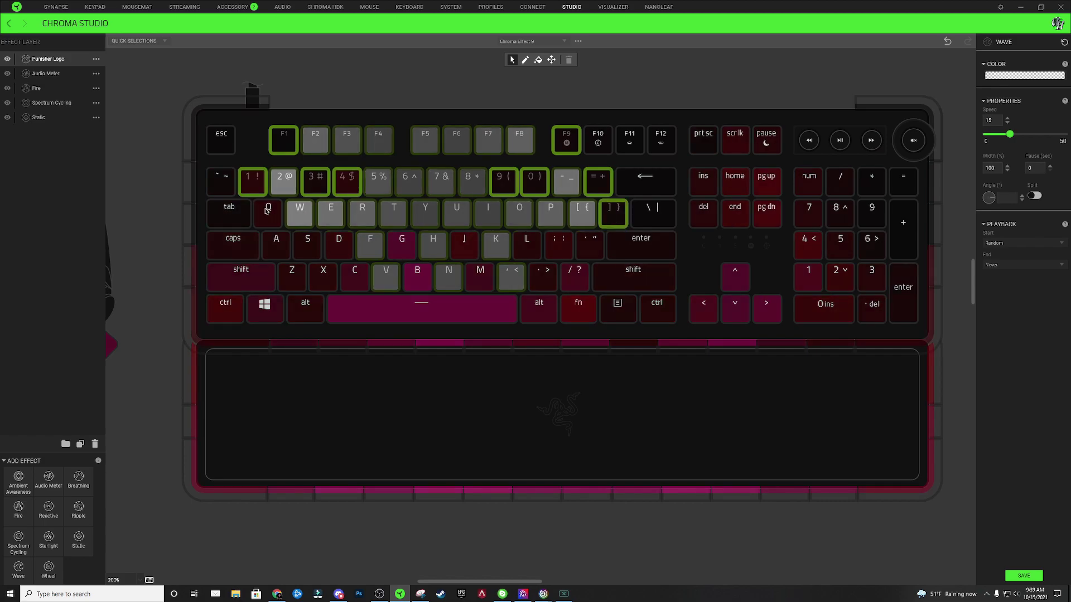
{"action": "left_click", "coordinate": [413, 275]}
{"action": "left_click", "coordinate": [355, 276]}
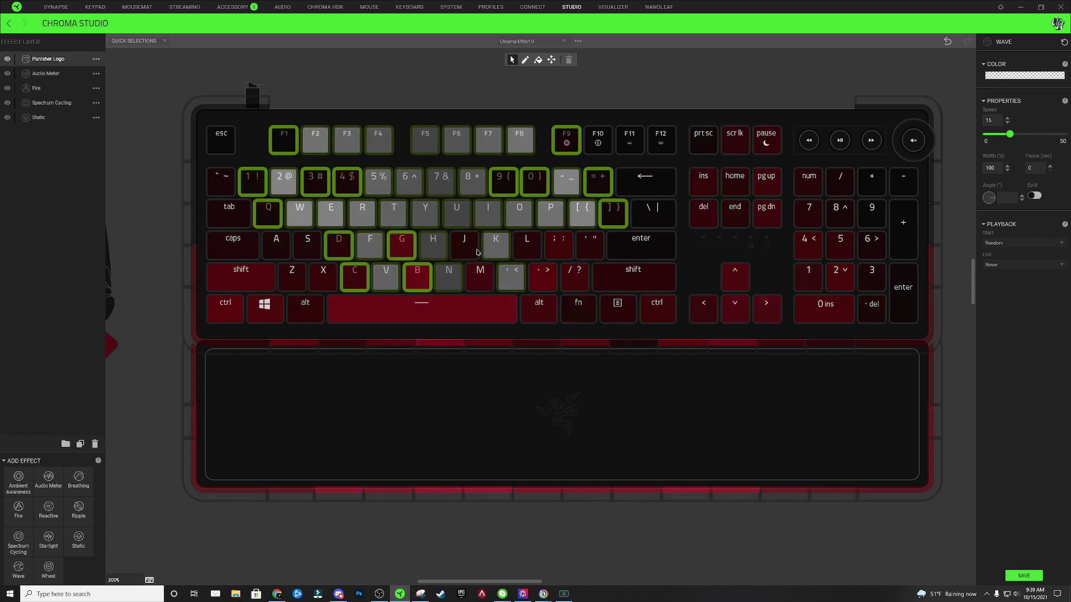
{"action": "left_click", "coordinate": [528, 250]}
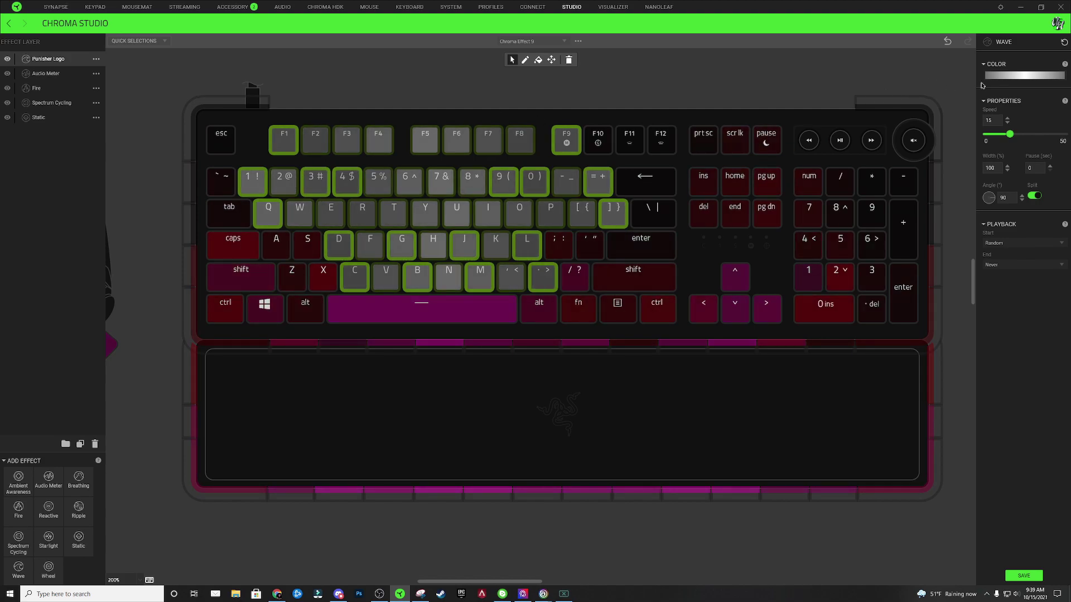
Step: Apply the red-to-yellow Wave pattern to the selected outline keys and set its red stop to 000000
{"action": "left_click", "coordinate": [1031, 77]}
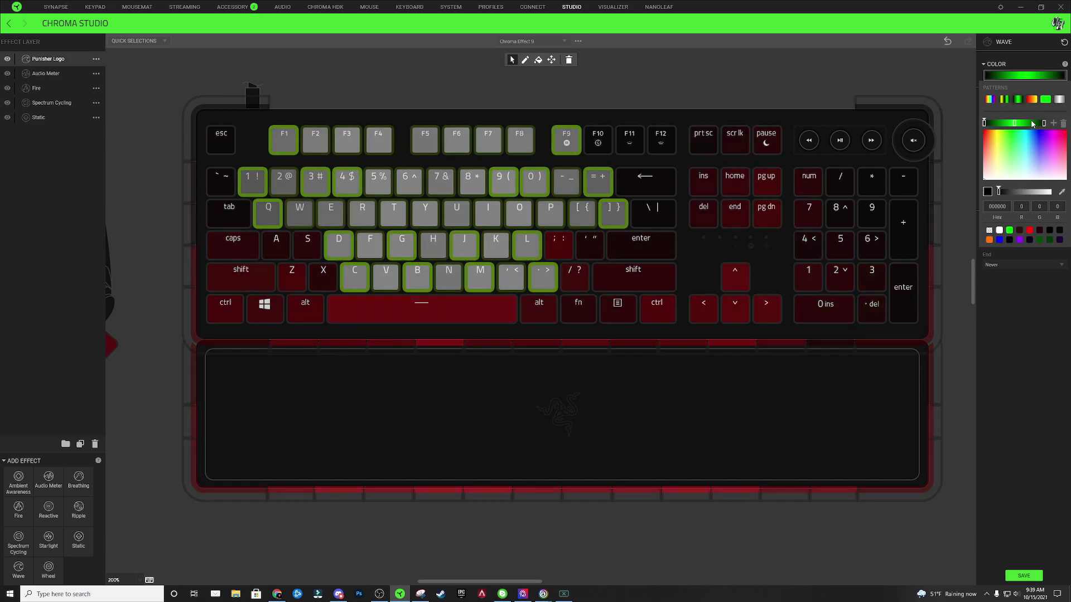
{"action": "left_click", "coordinate": [1032, 100]}
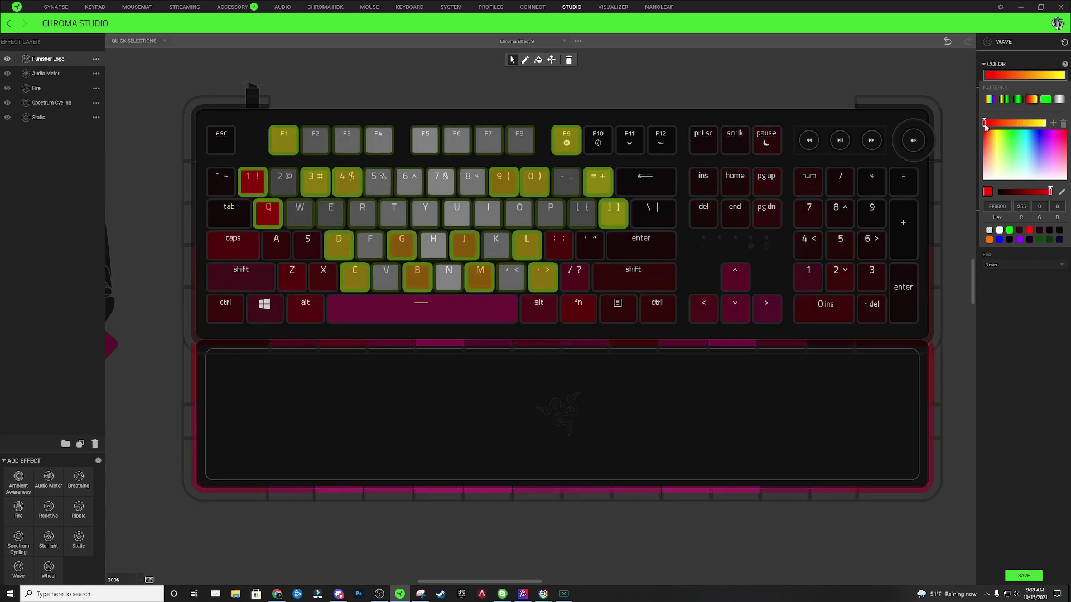
{"action": "left_click", "coordinate": [996, 206]}
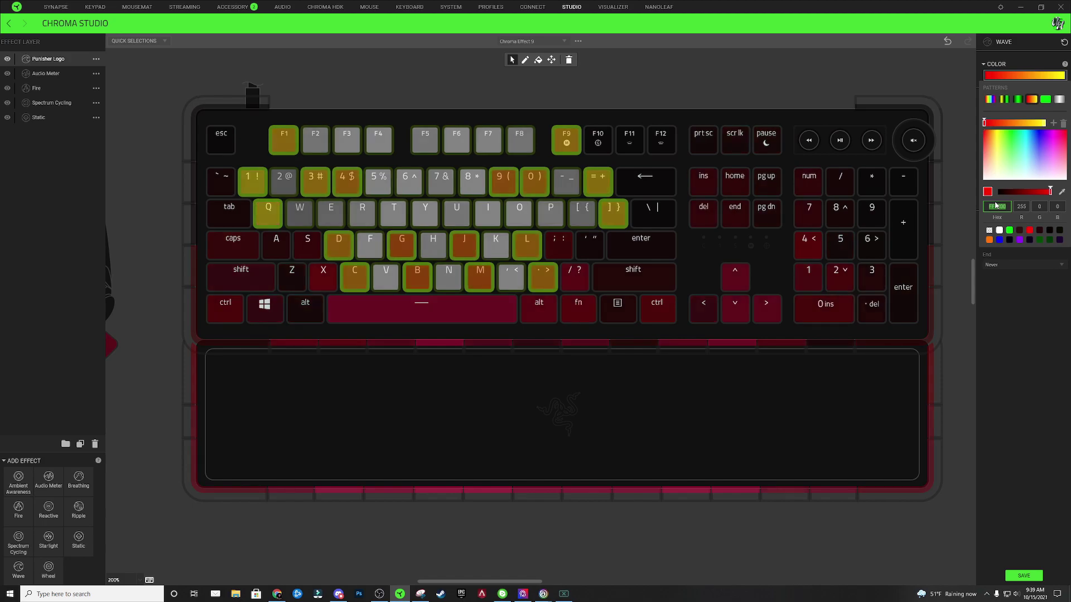
{"action": "type", "text": "000000"}
{"action": "key", "text": "Return"}
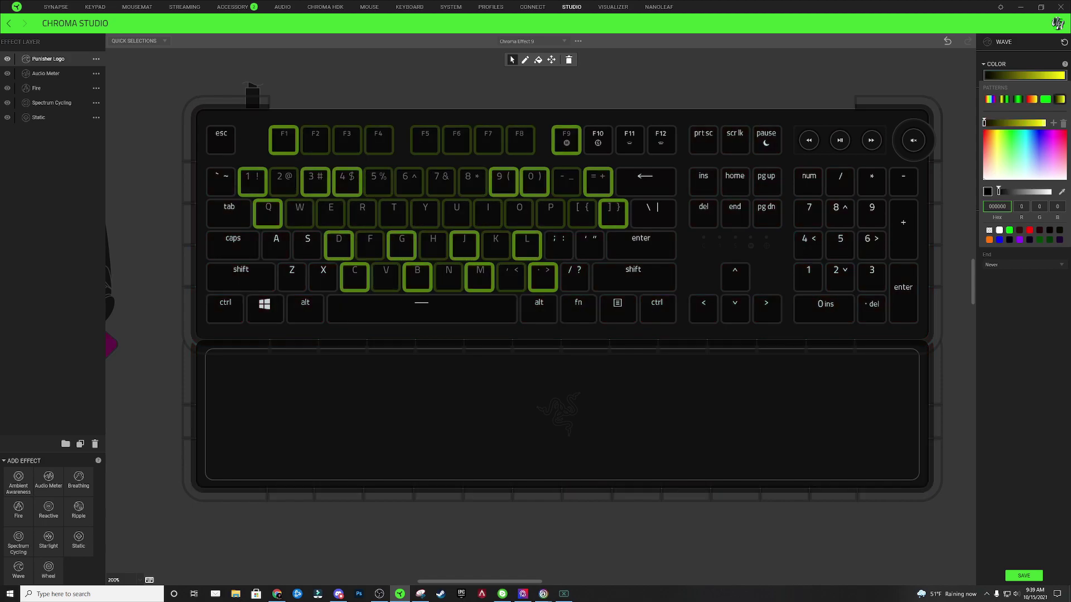
Step: Set the gradient's yellow stop to black (000000) as well, save the effect and clear the key selection
{"action": "left_click_drag", "start_coordinate": [999, 191], "coordinate": [1050, 189]}
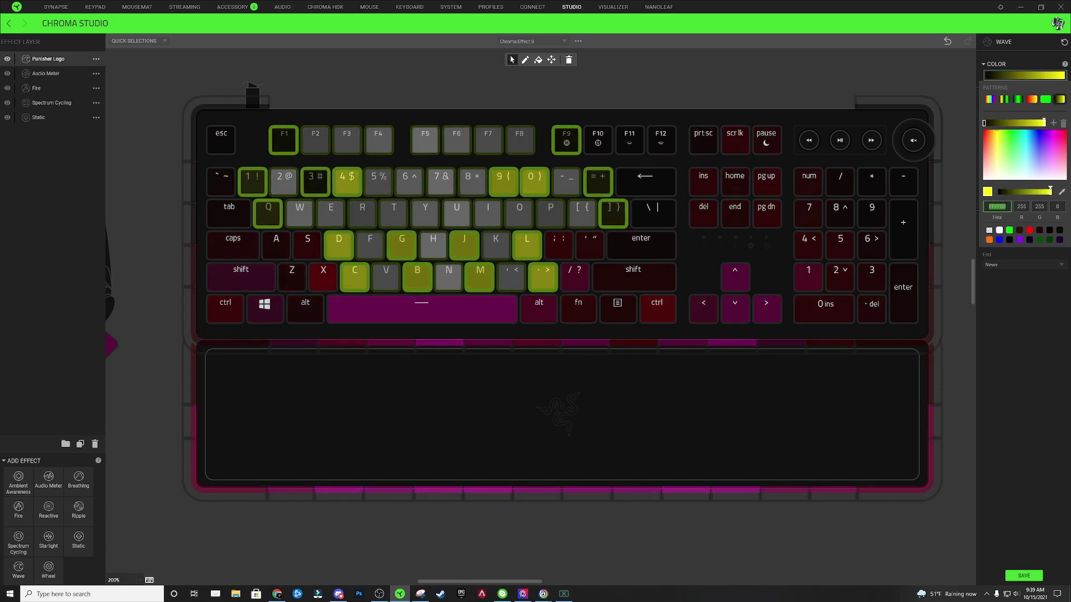
{"action": "left_click_drag", "start_coordinate": [1050, 189], "coordinate": [999, 191]}
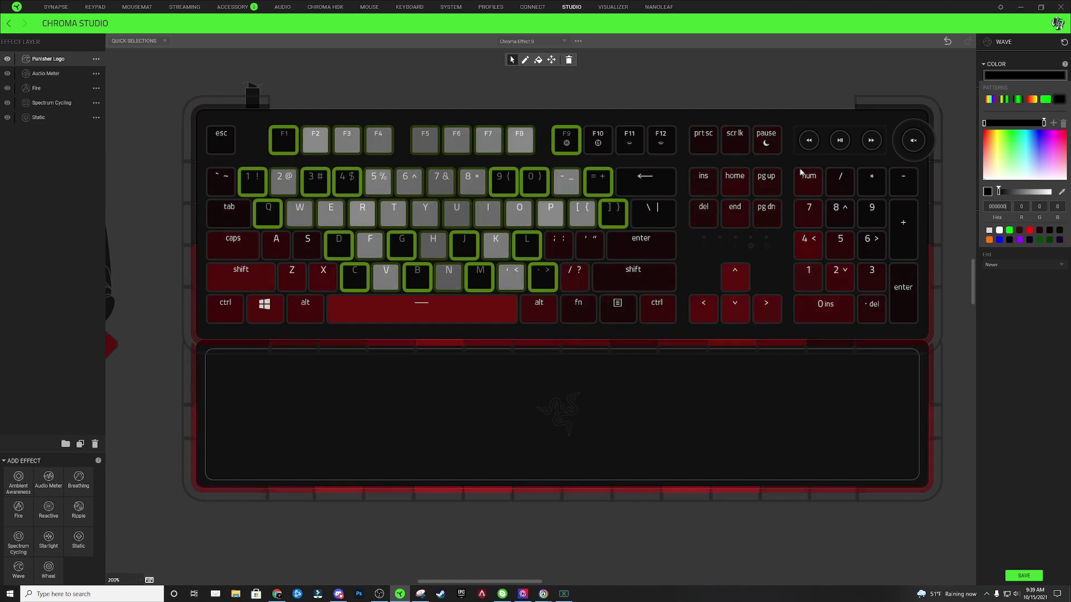
{"action": "left_click", "coordinate": [1037, 402]}
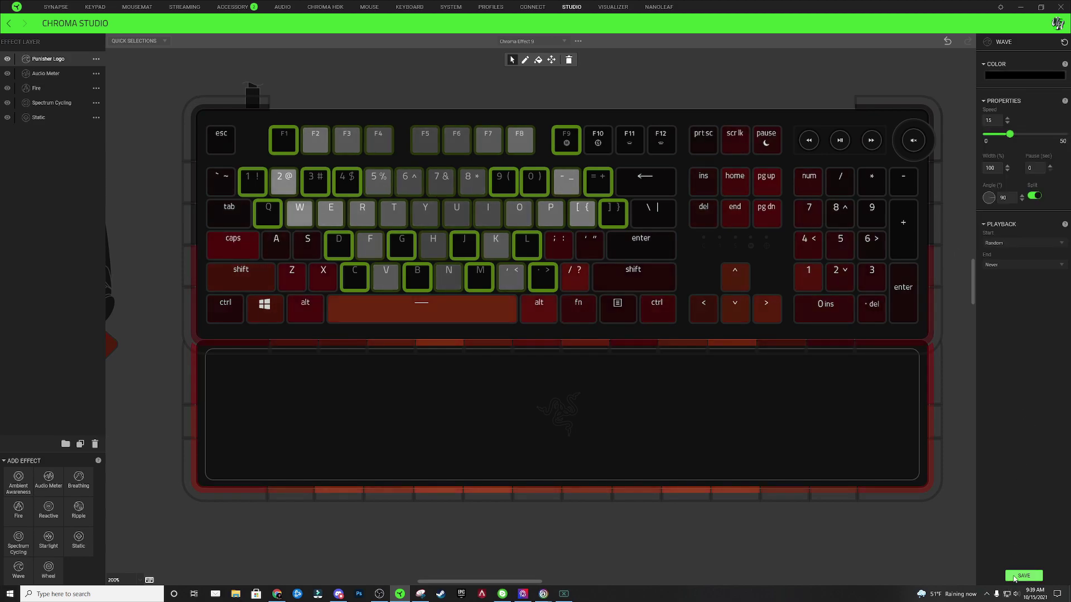
{"action": "left_click", "coordinate": [822, 93]}
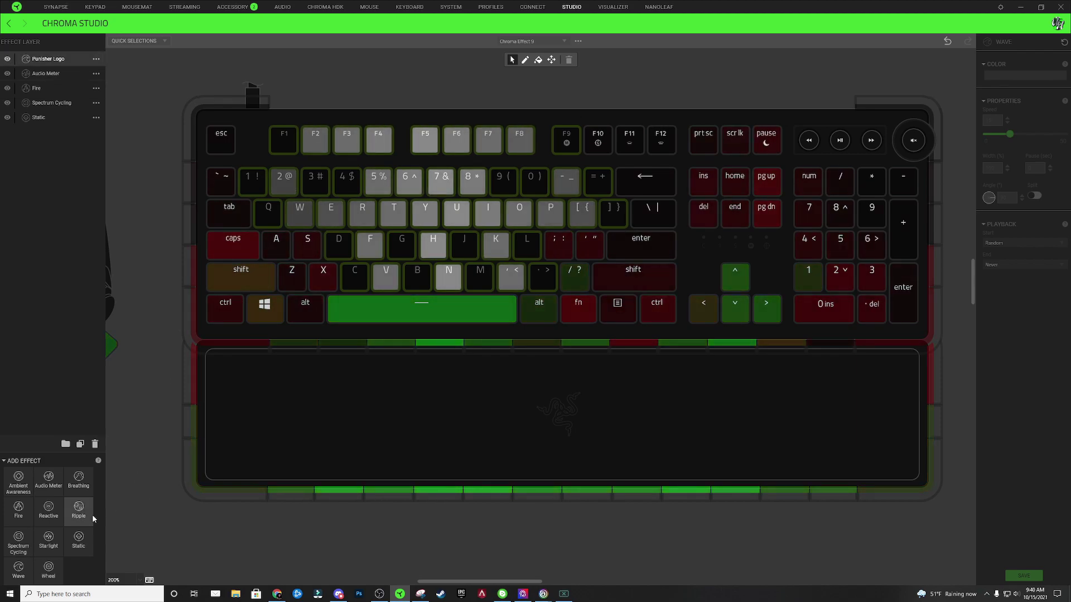
Step: Add a Ripple layer above the Punisher Logo layer and select all keys on the keyboard
{"action": "left_click_drag", "start_coordinate": [248, 112], "coordinate": [313, 105]}
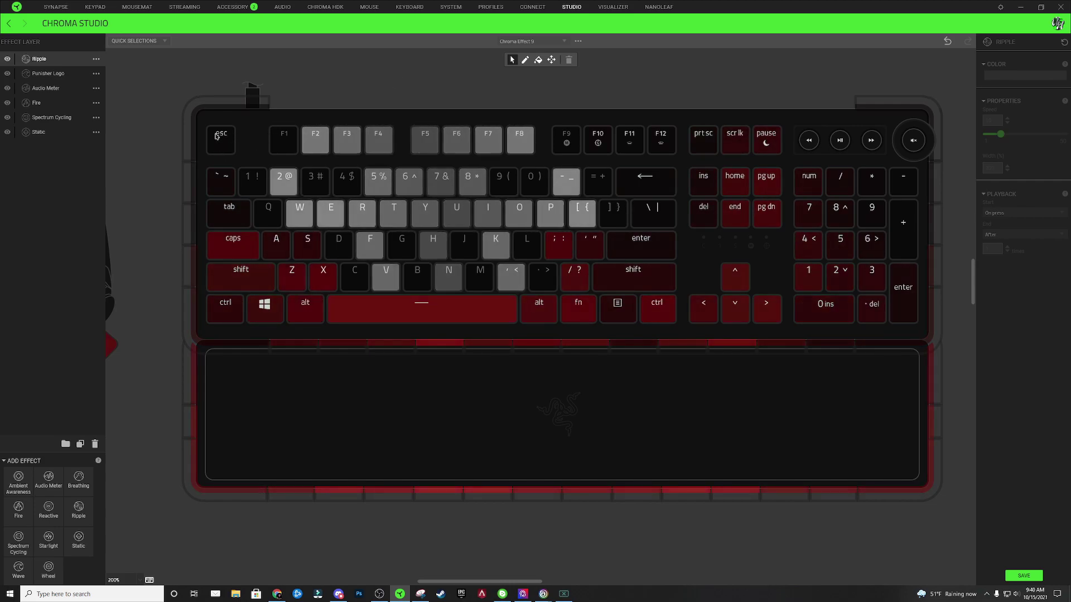
{"action": "left_click_drag", "start_coordinate": [222, 136], "coordinate": [921, 324]}
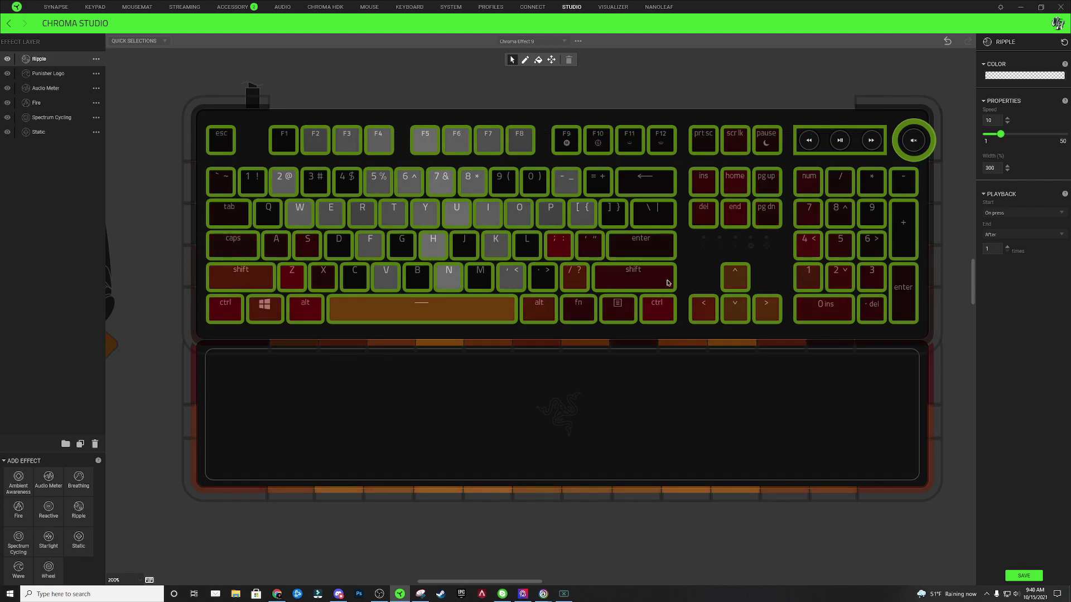
Step: Give the Ripple effect on all keys a solid white (FFFFFF) color based on the single-color pattern
{"action": "left_click", "coordinate": [1023, 77]}
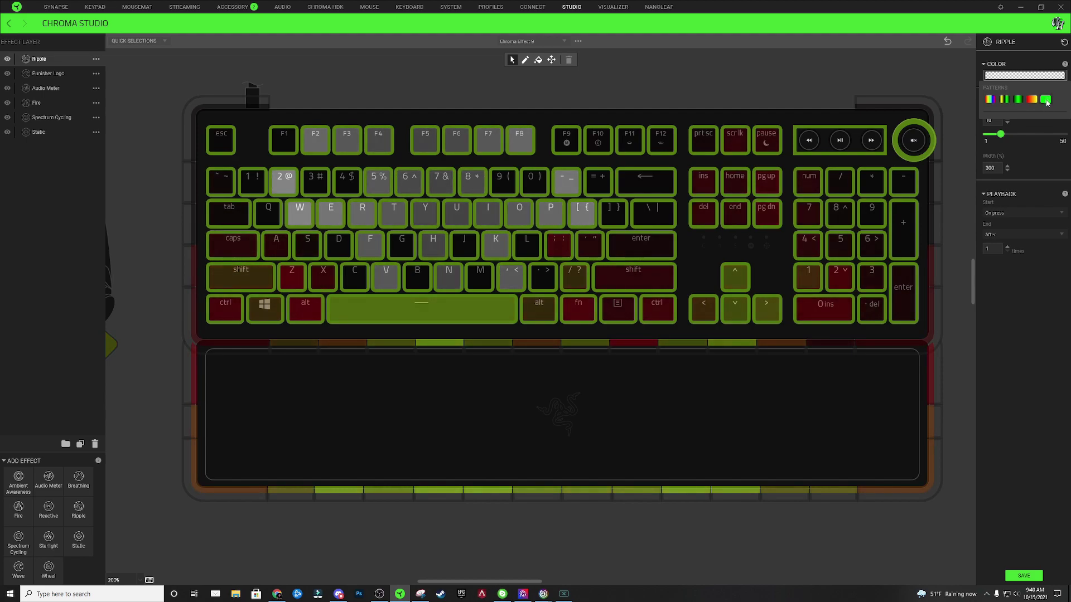
{"action": "left_click", "coordinate": [1046, 100]}
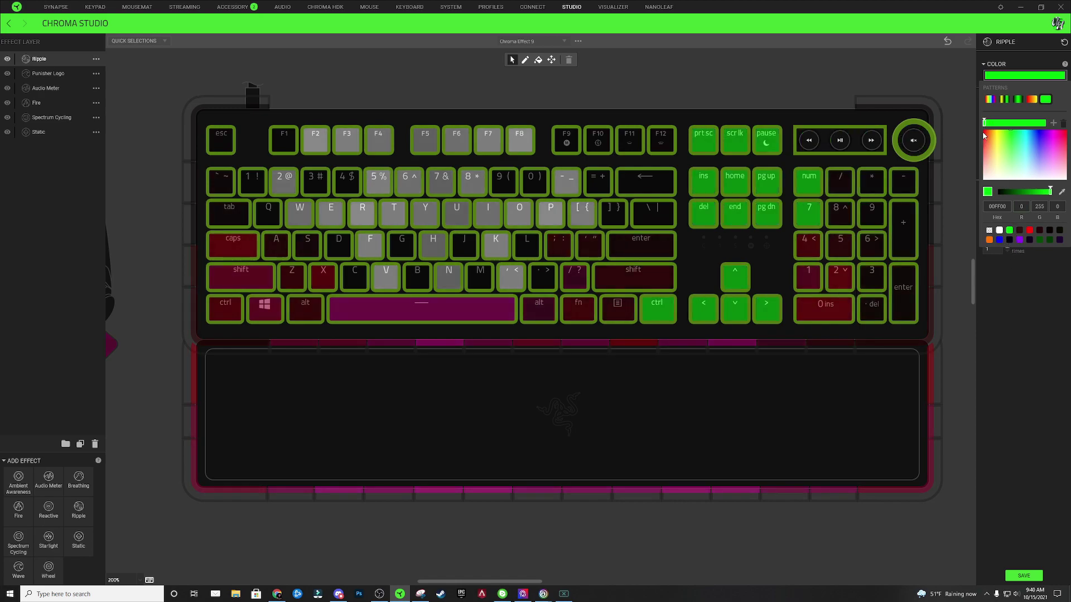
{"action": "left_click", "coordinate": [999, 230]}
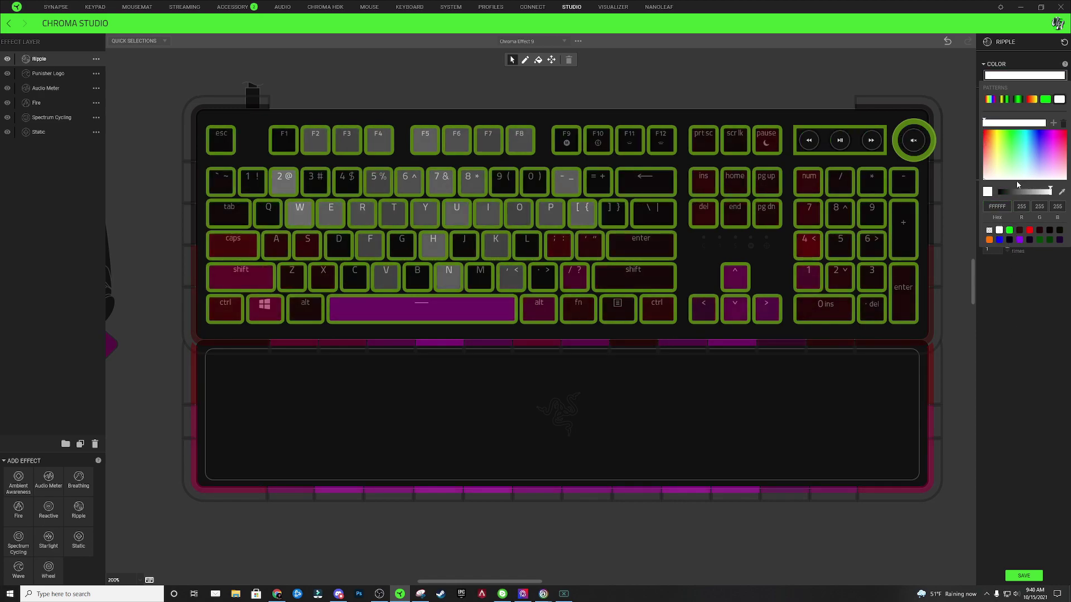
{"action": "left_click", "coordinate": [1033, 286]}
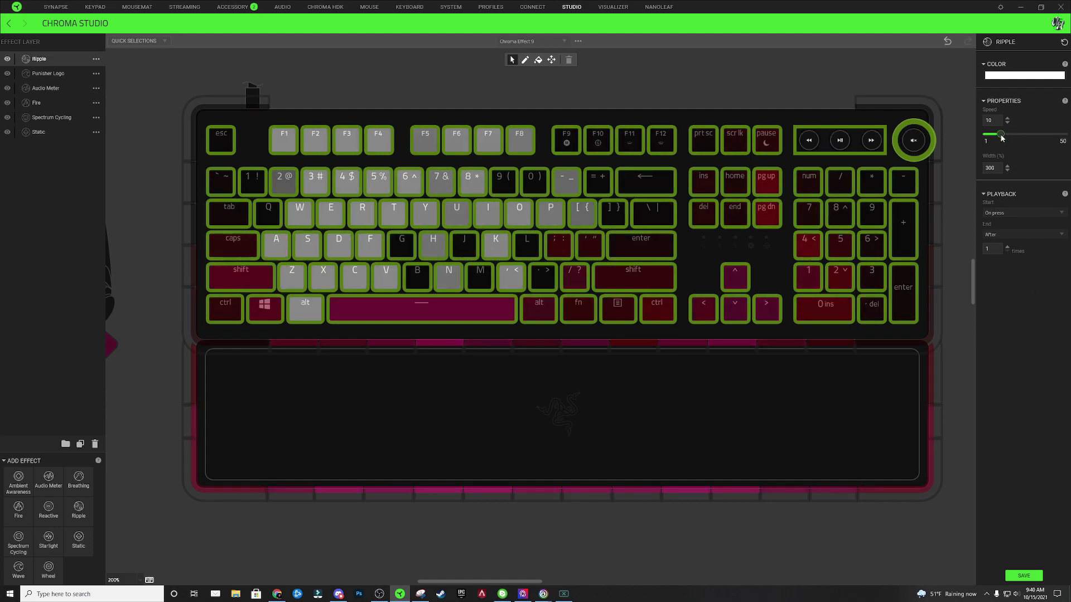
Step: Set the Ripple's speed to 50 and width to 200%, and make its playback start on selected keys
{"action": "left_click", "coordinate": [1059, 140]}
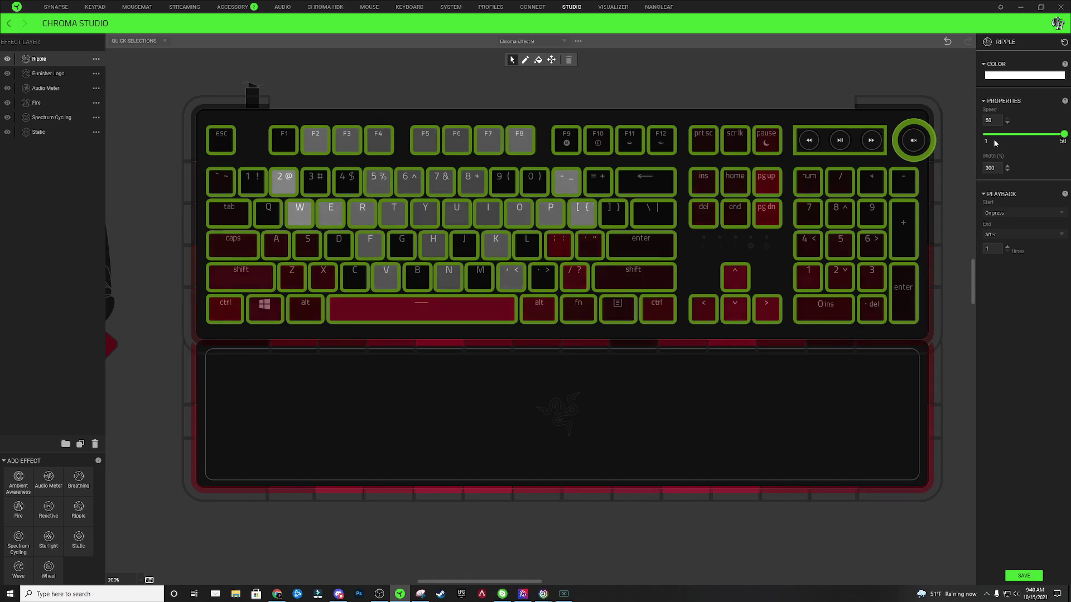
{"action": "left_click", "coordinate": [1007, 170]}
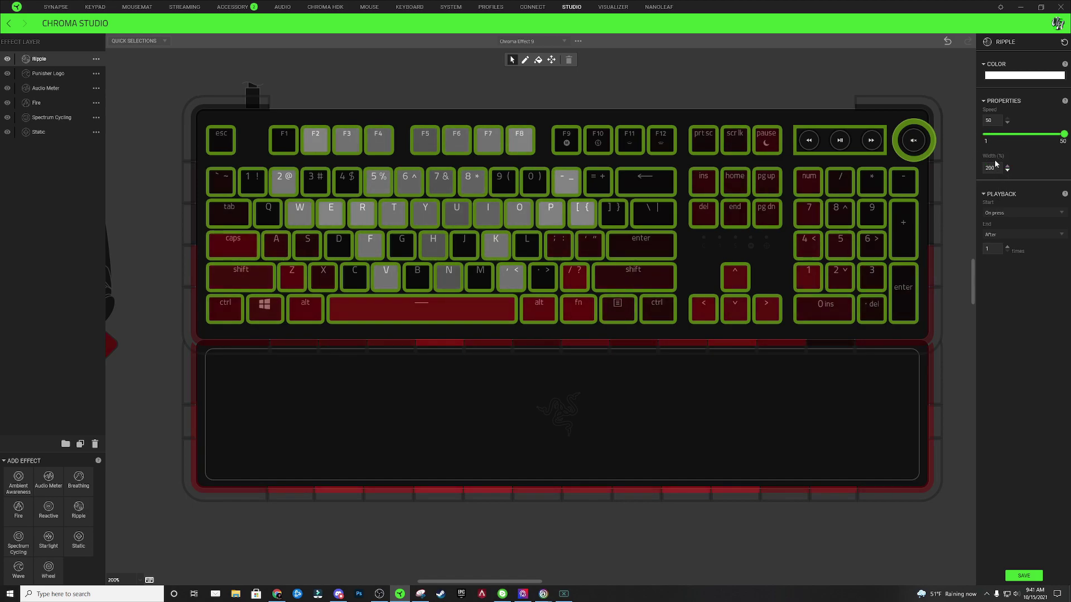
{"action": "left_click", "coordinate": [1006, 213]}
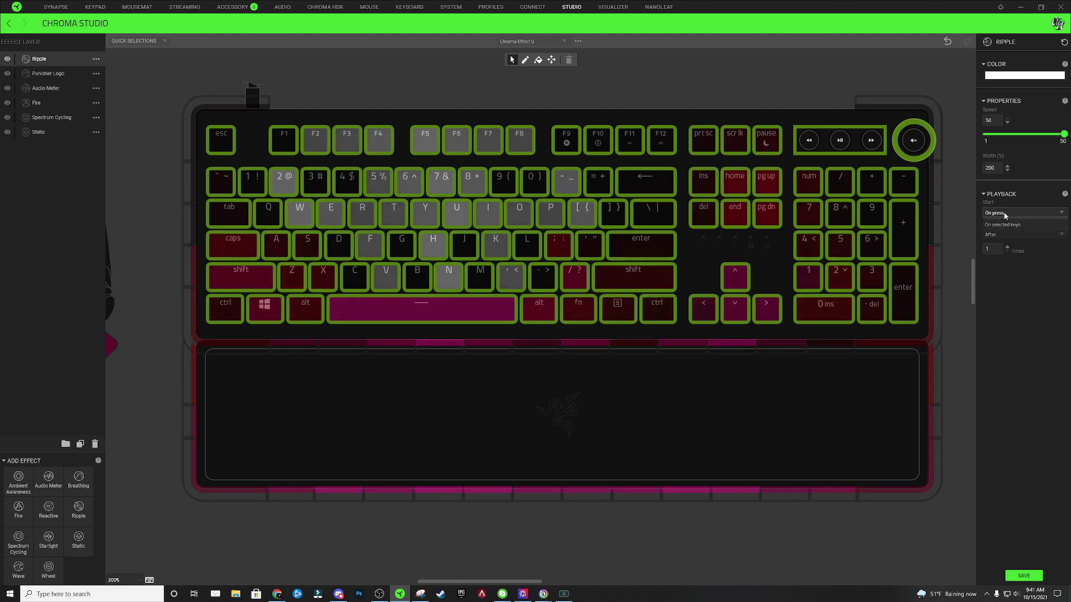
{"action": "left_click", "coordinate": [1009, 226]}
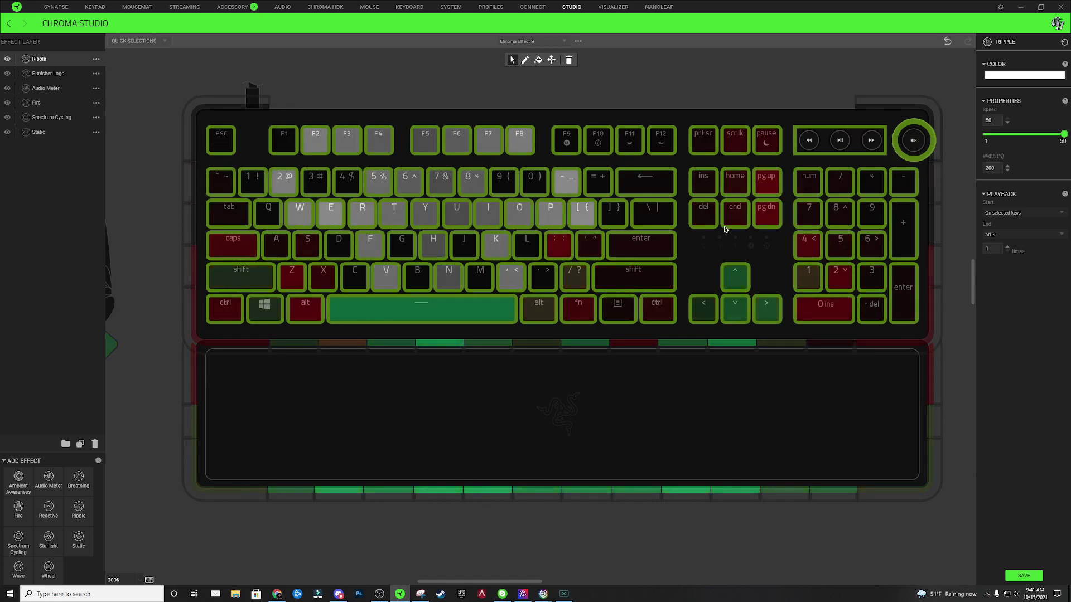
Step: Remove the bottom row, Ctrl through numpad Del, from the selection and set the remaining keys' ripple color to FFFFFE
{"action": "right_click", "coordinate": [845, 313]}
{"action": "left_click", "coordinate": [396, 377]}
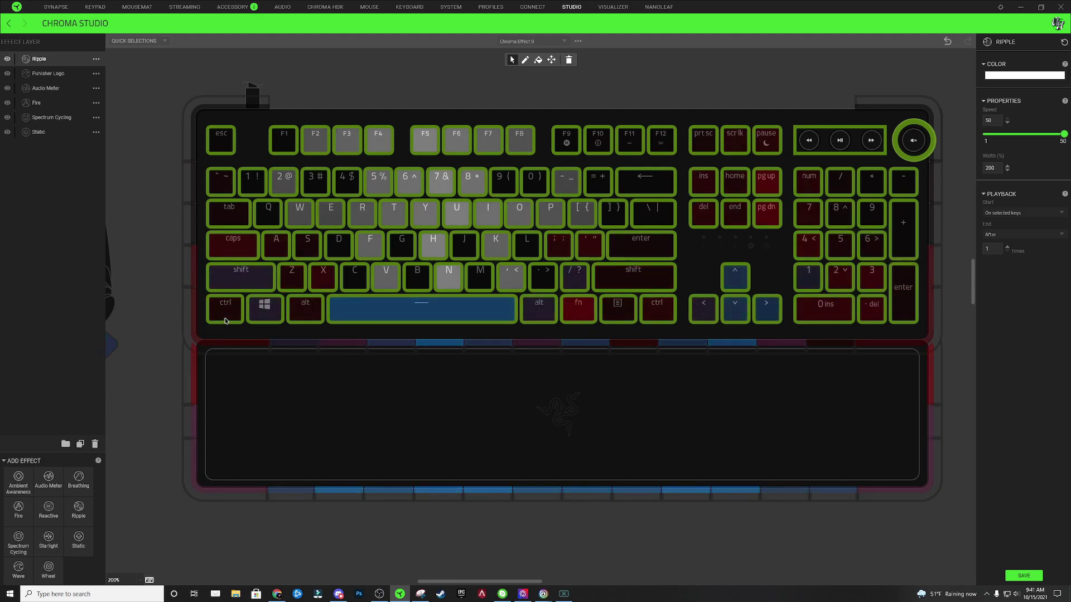
{"action": "left_click_drag", "start_coordinate": [544, 323], "coordinate": [883, 313]}
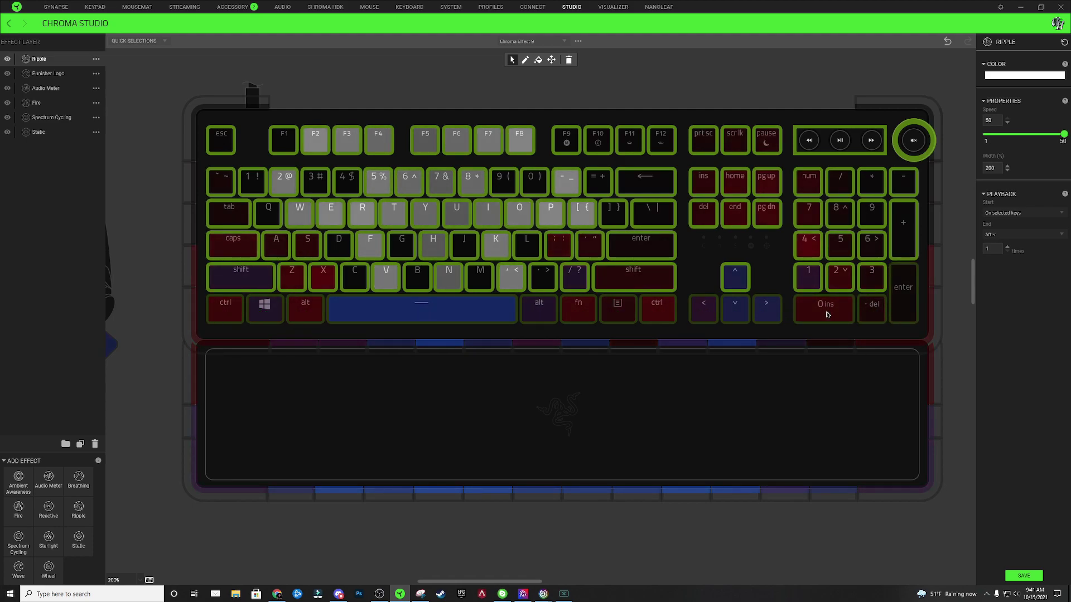
{"action": "left_click", "coordinate": [1008, 78]}
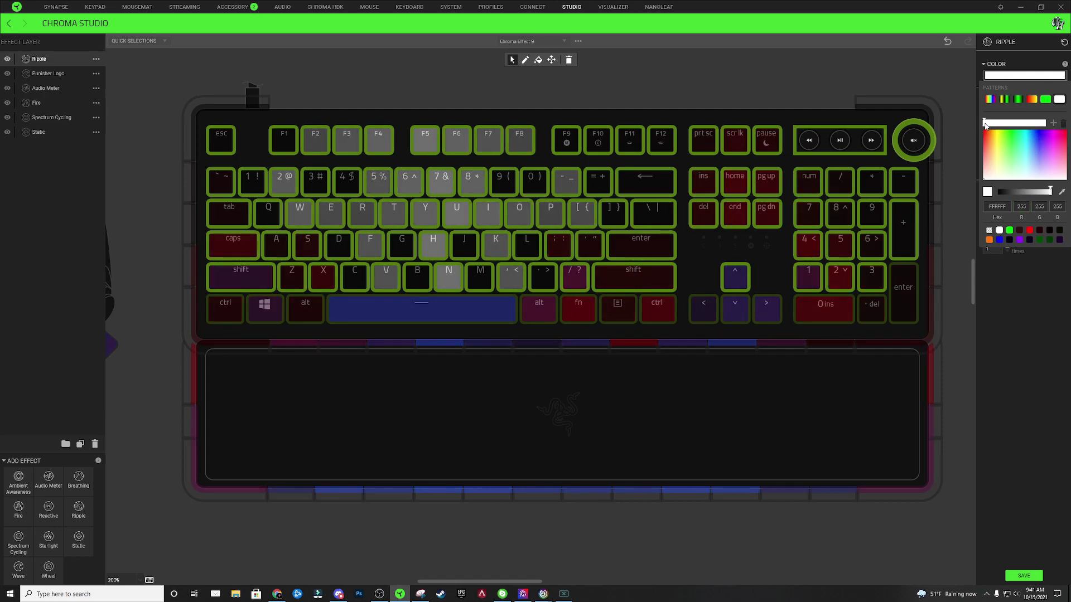
{"action": "left_click", "coordinate": [997, 206]}
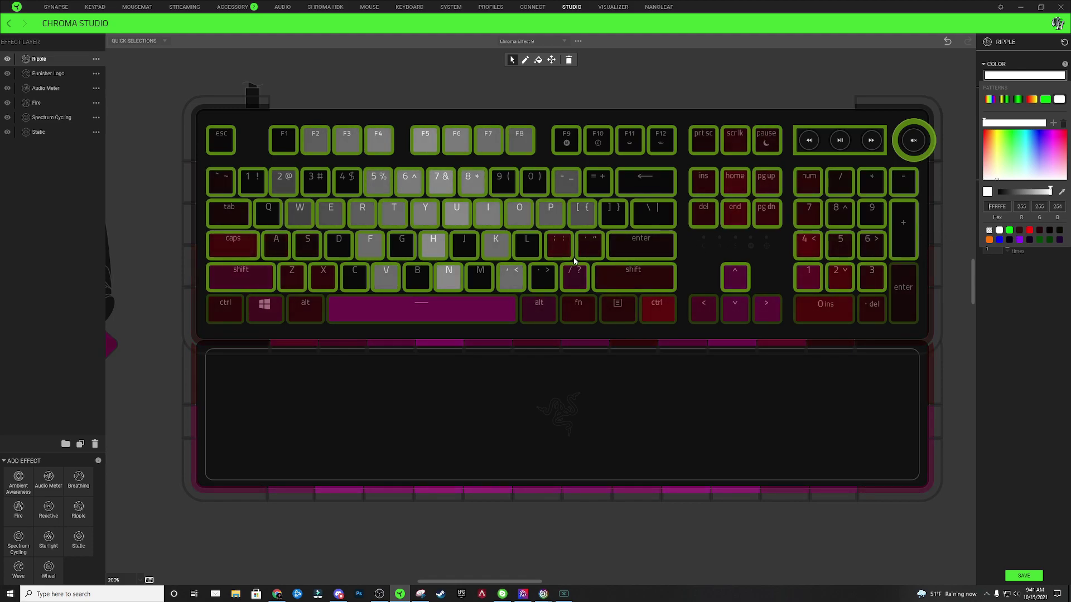
Step: Deselect the Shift row and recolor the remaining keys FFFEFE, and likewise drop the Caps Lock row and set the rest to FEFEFE
{"action": "left_click", "coordinate": [255, 283]}
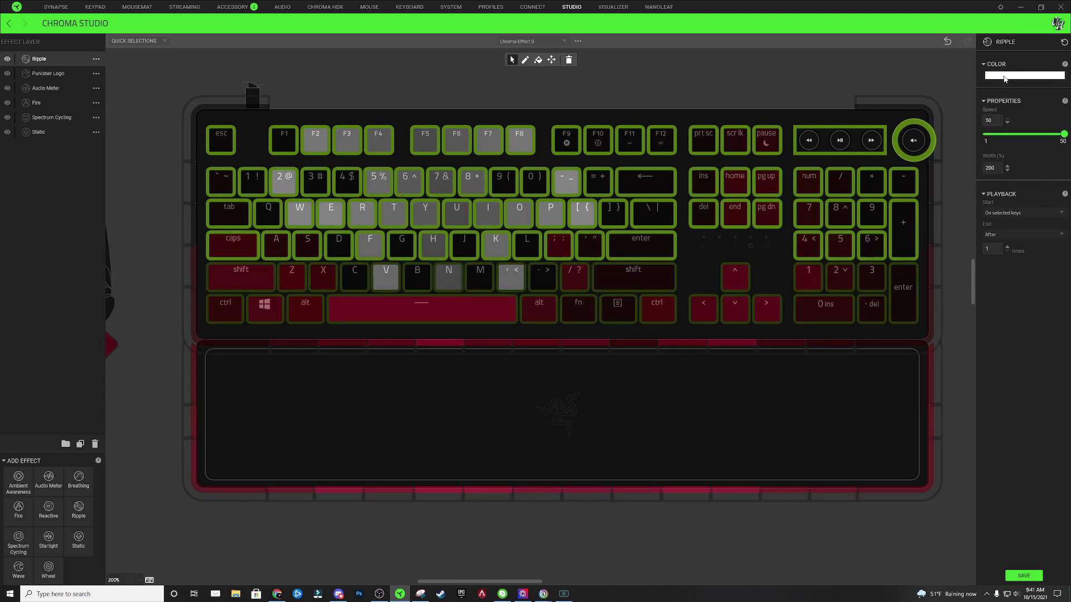
{"action": "left_click", "coordinate": [1024, 75]}
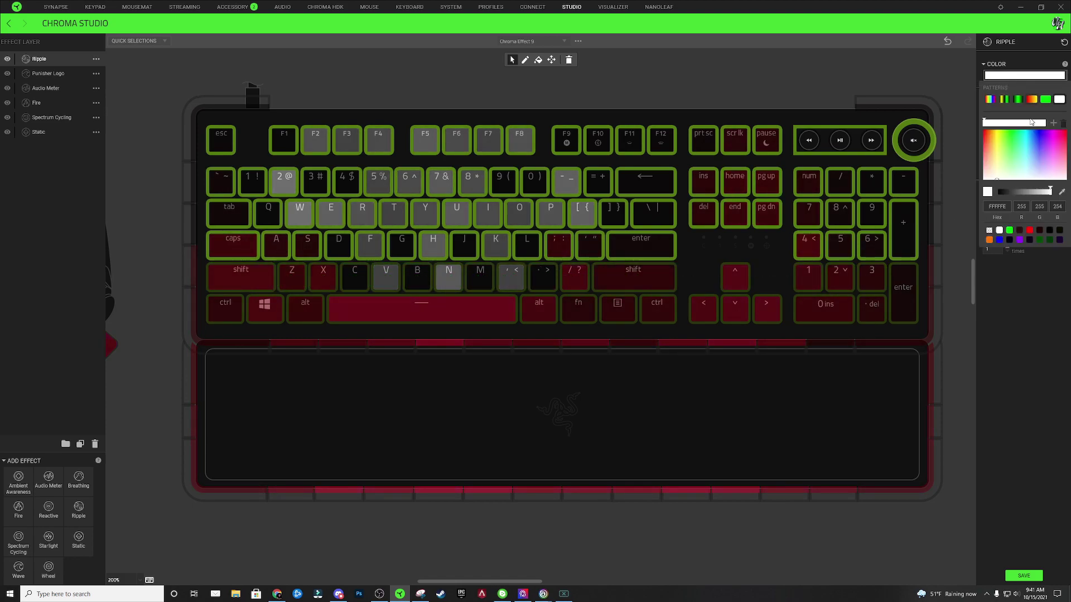
{"action": "left_click", "coordinate": [1003, 207]}
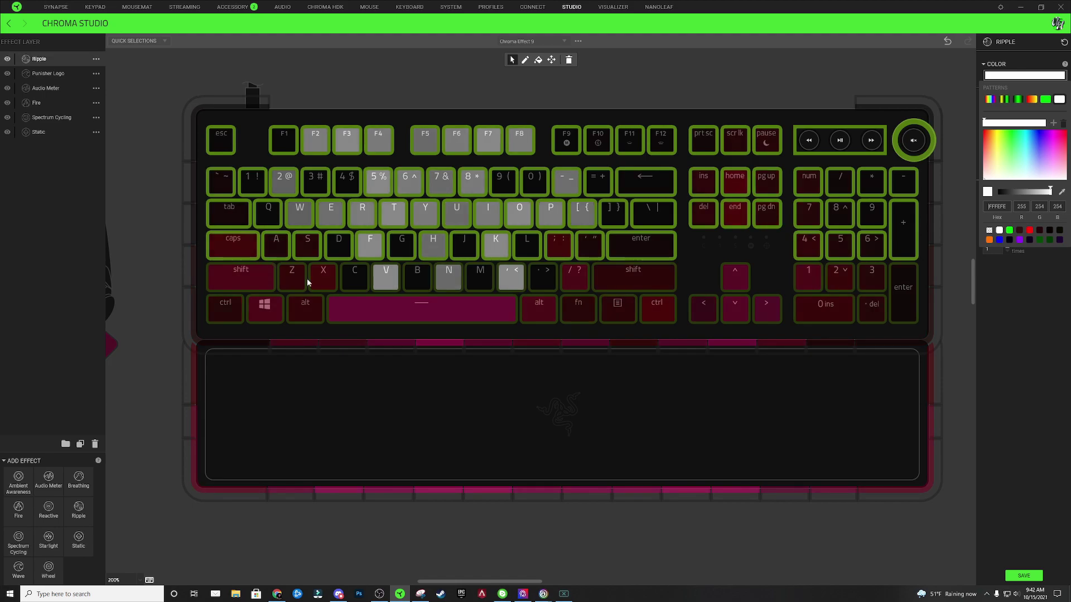
{"action": "left_click", "coordinate": [236, 242]}
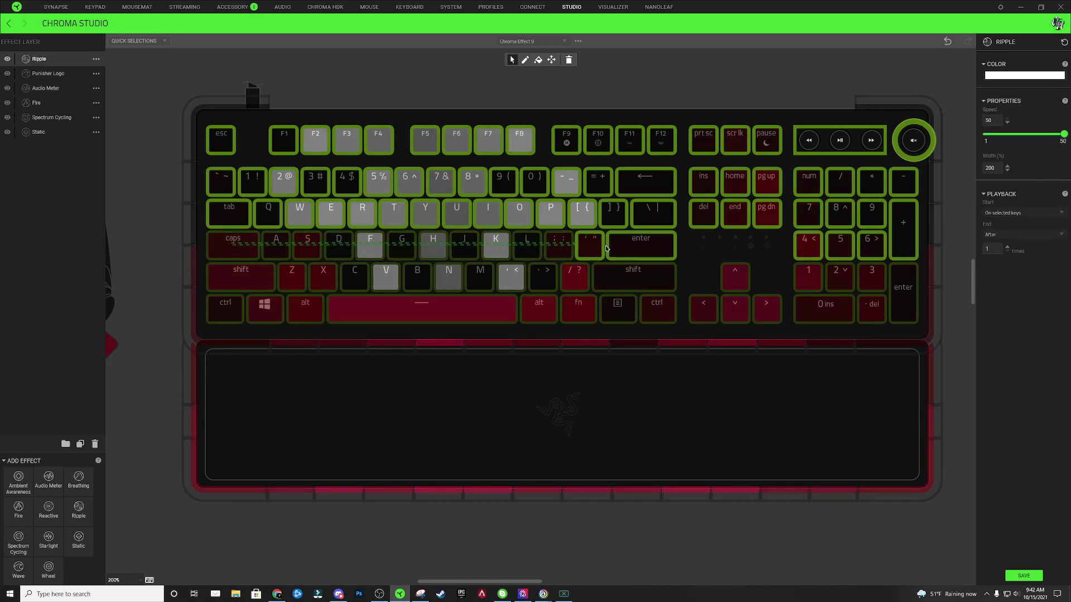
{"action": "left_click", "coordinate": [1010, 75]}
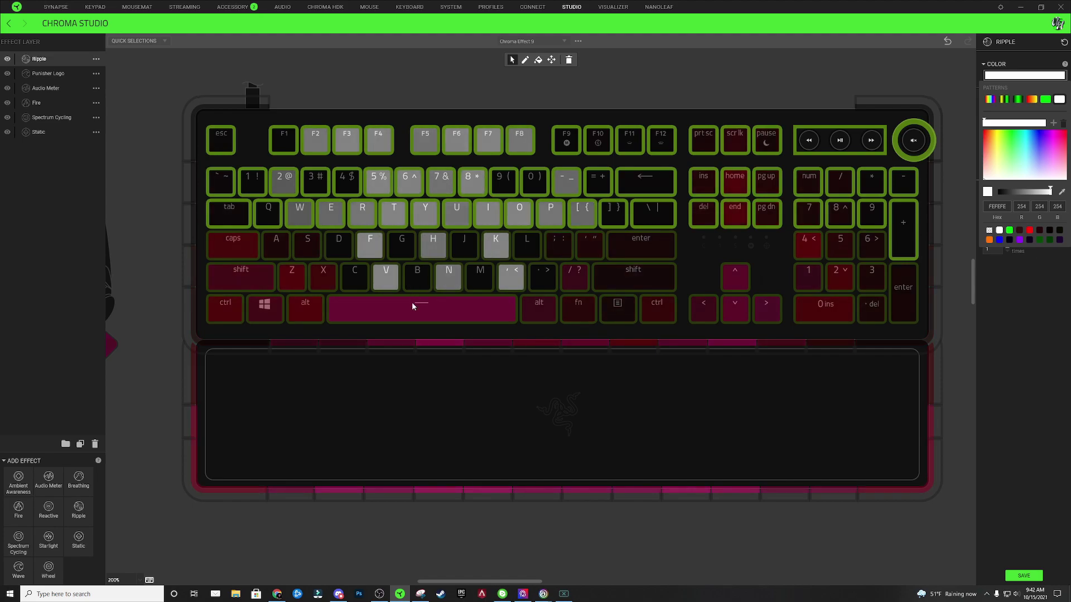
Step: Deselect the Tab row through the numpad plus key and set the remaining keys' ripple color to FEFEFF
{"action": "left_click_drag", "start_coordinate": [234, 214], "coordinate": [823, 225]}
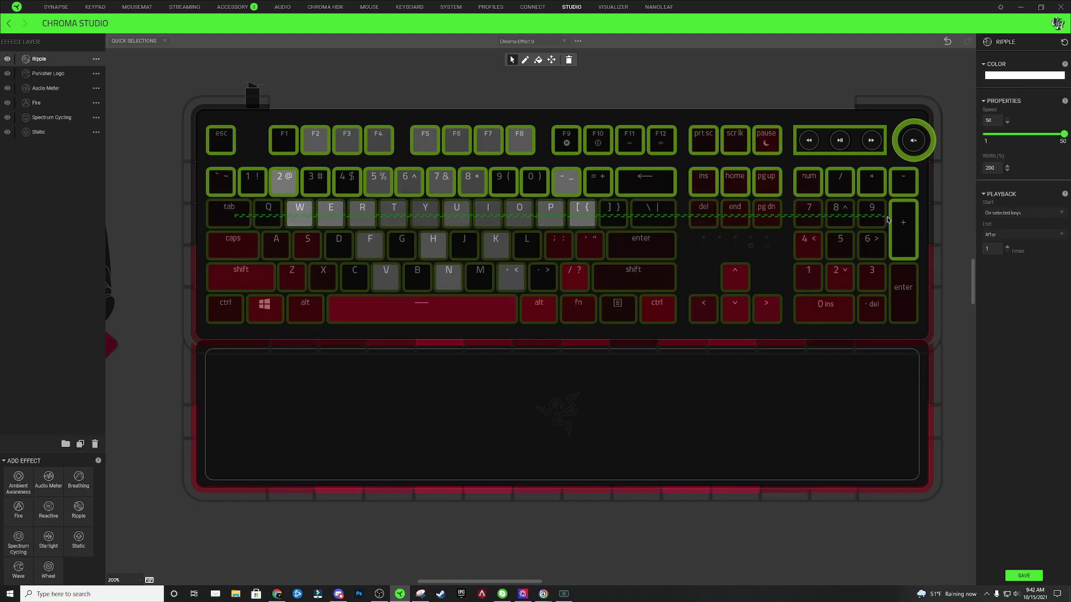
{"action": "left_click", "coordinate": [1024, 79]}
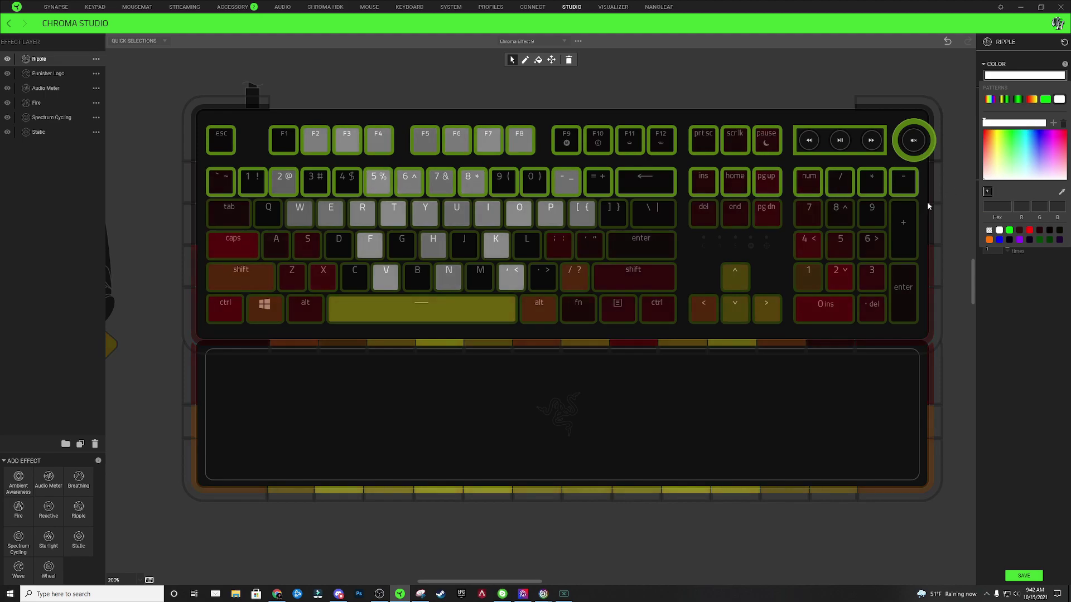
{"action": "left_click", "coordinate": [1025, 282]}
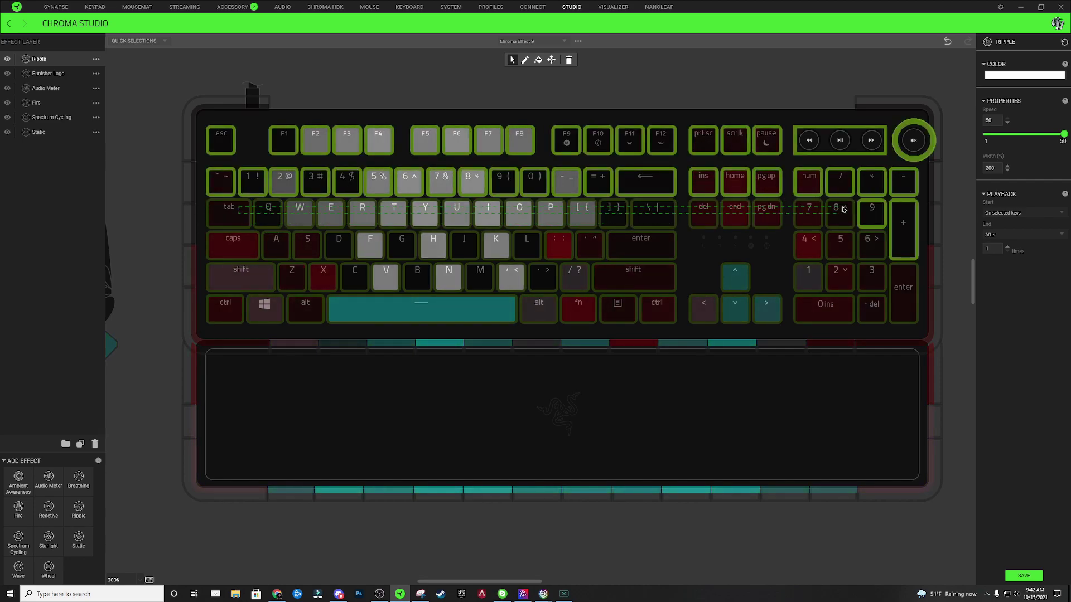
{"action": "left_click", "coordinate": [1036, 73]}
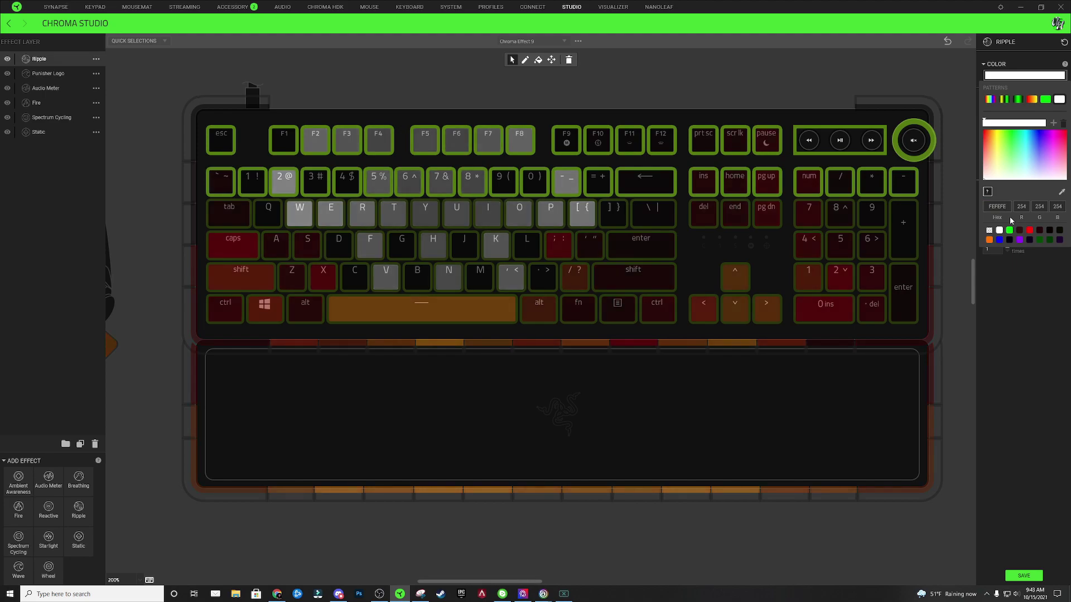
{"action": "type", "text": "F"}
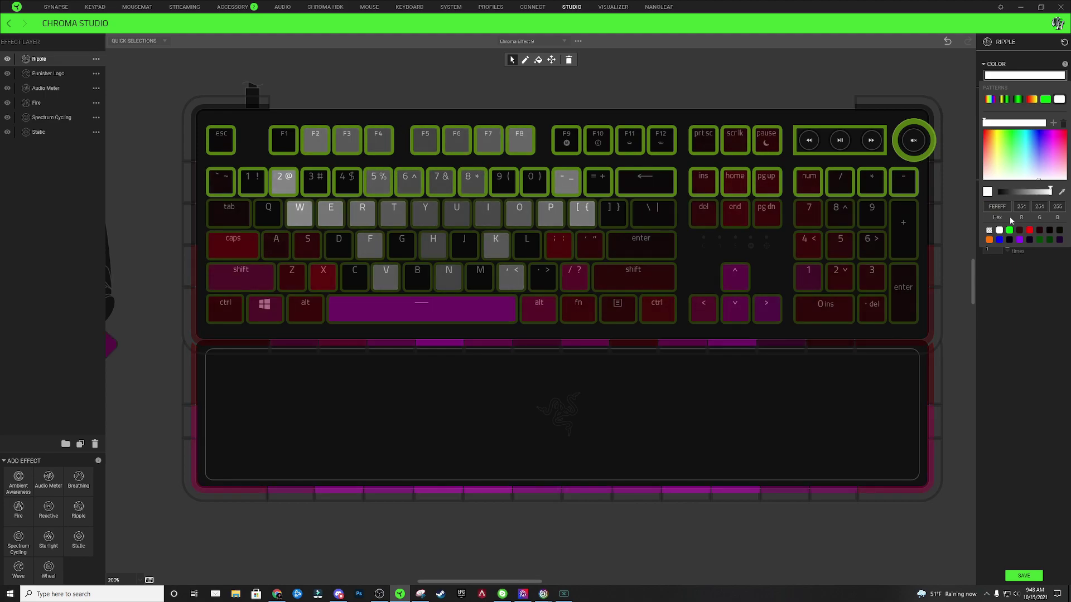
{"action": "left_click", "coordinate": [1014, 210]}
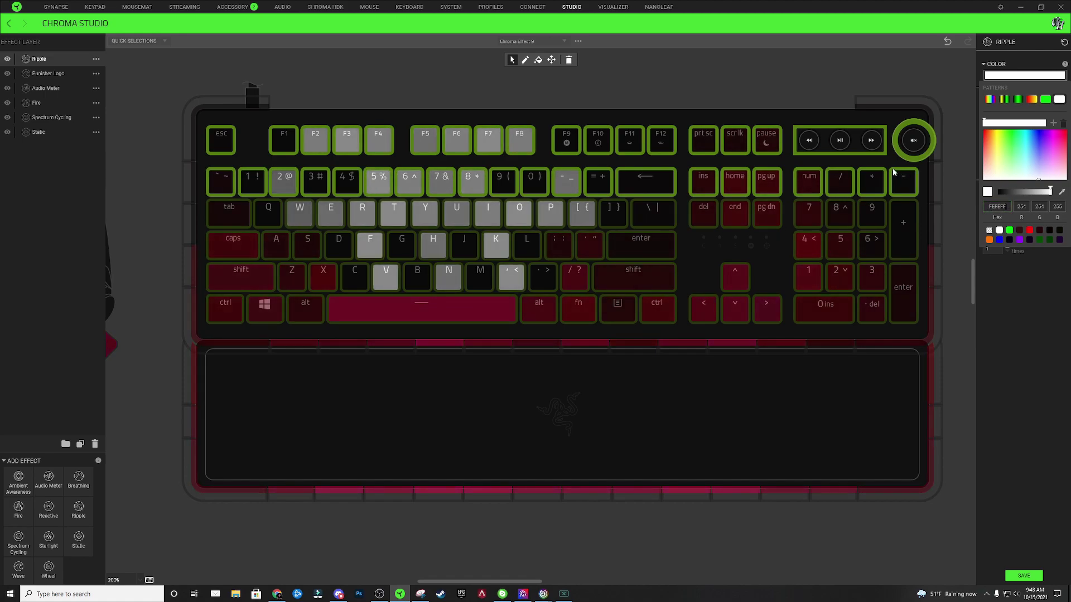
Step: Deselect the number row, set the remaining function row's ripple color to FEFFFF and clear the key selection
{"action": "left_click_drag", "start_coordinate": [904, 172], "coordinate": [441, 175]}
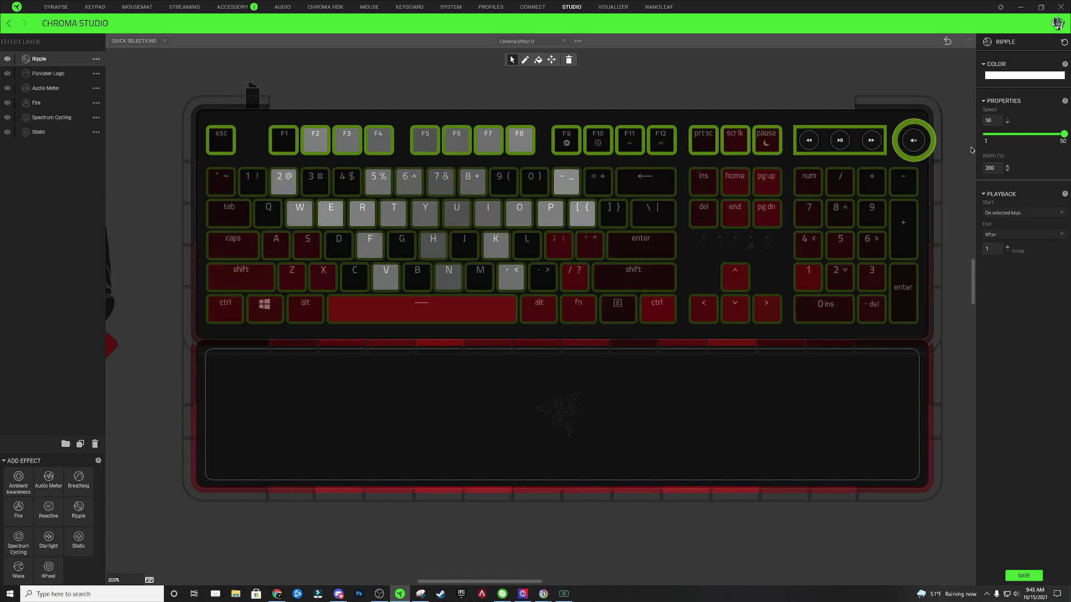
{"action": "left_click", "coordinate": [1006, 78]}
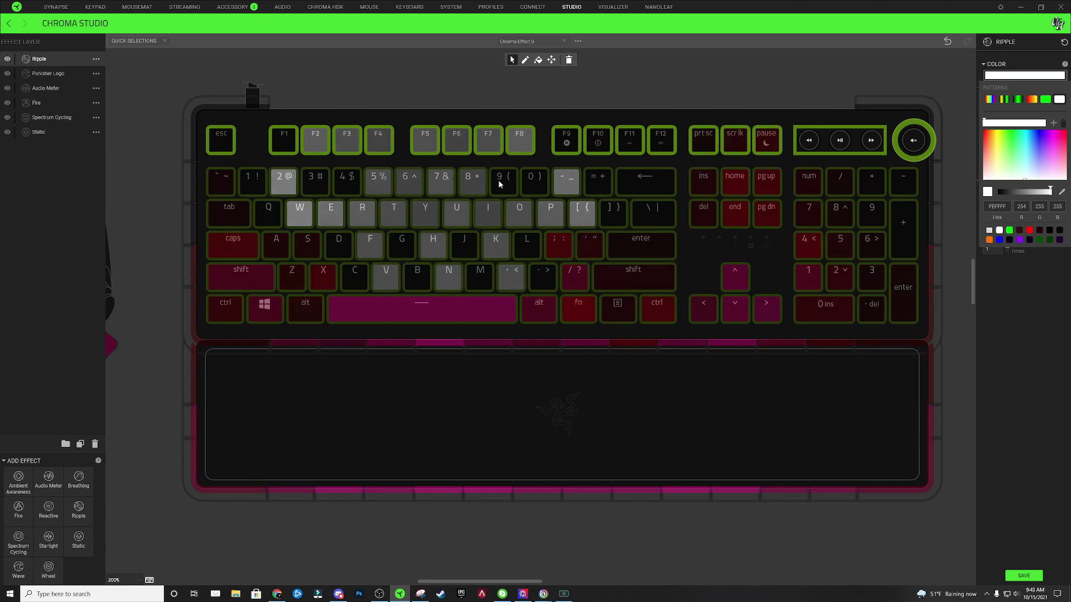
{"action": "left_click", "coordinate": [684, 361]}
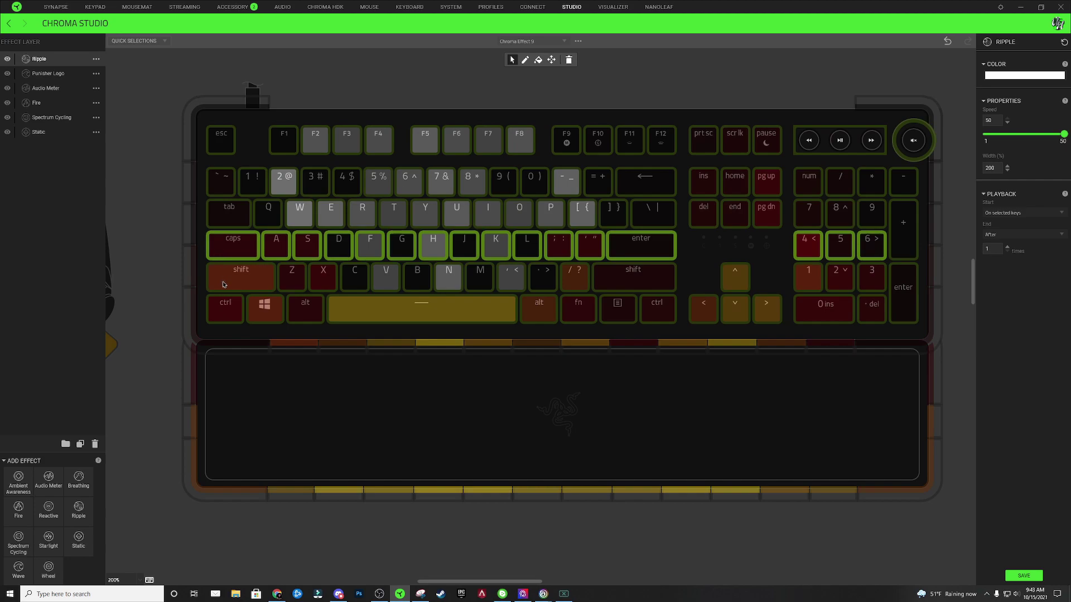
Step: Select the bottom row's key group to check it, save the effect and clear the selection
{"action": "left_click", "coordinate": [225, 317]}
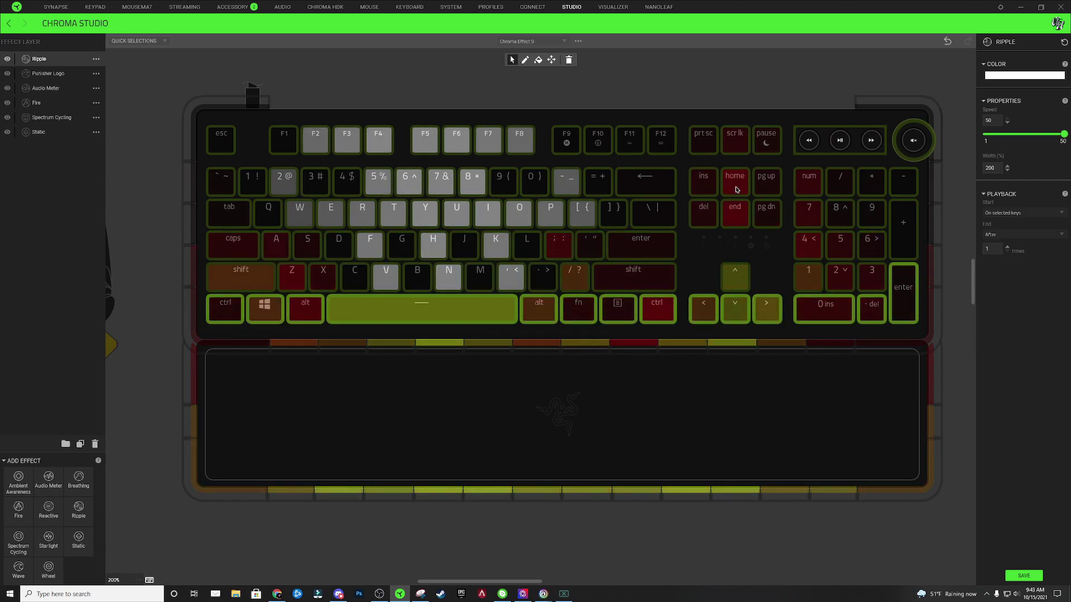
{"action": "left_click", "coordinate": [660, 79]}
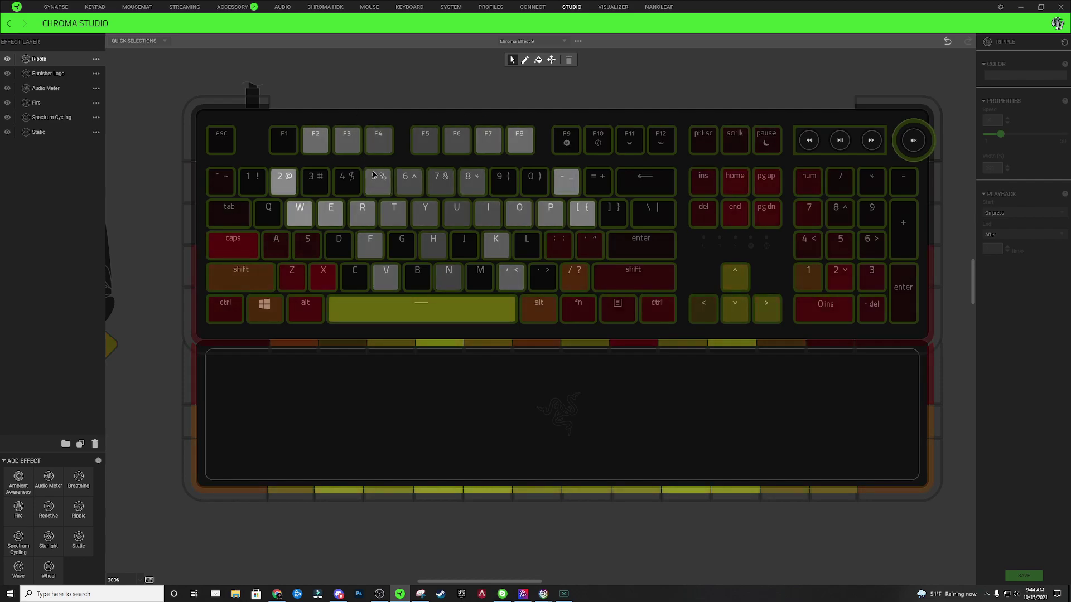
Step: Add a second Ripple layer above the existing Ripple layer
{"action": "mouse_move", "coordinate": [382, 169]}
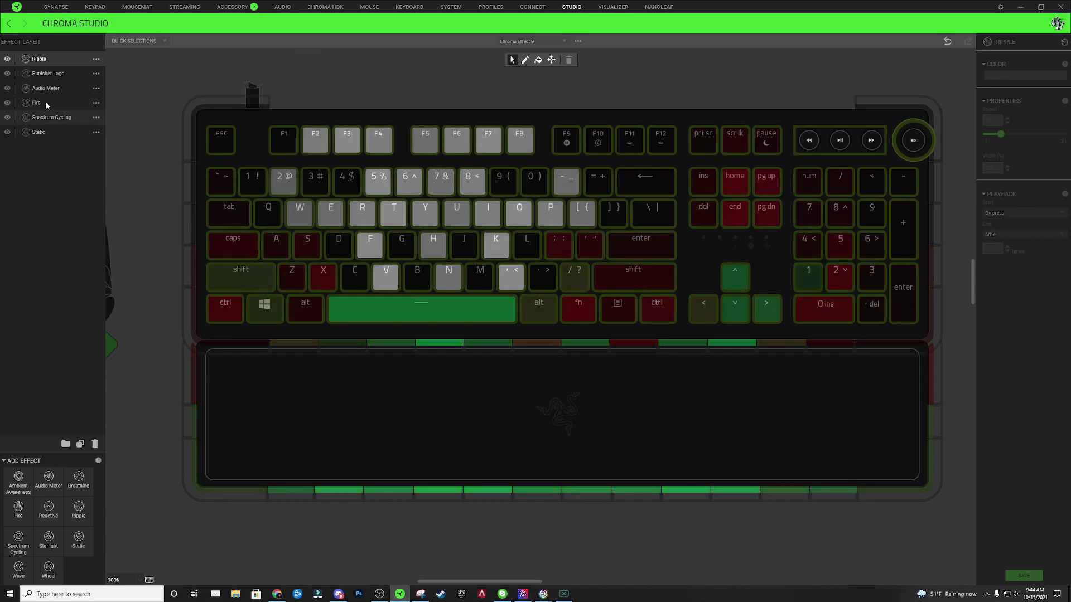
{"action": "left_click", "coordinate": [33, 61]}
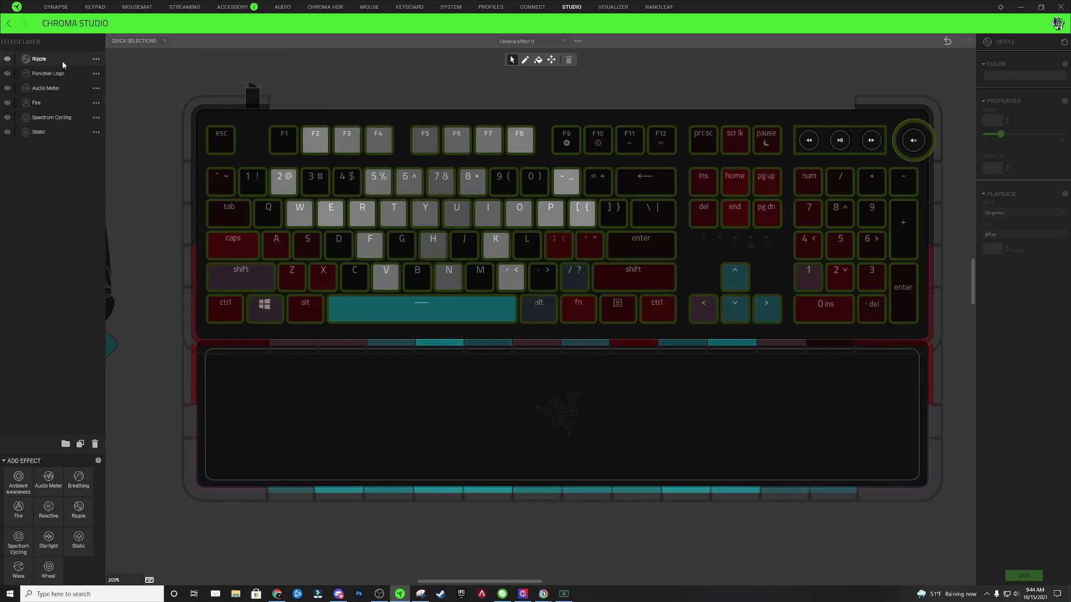
{"action": "left_click_drag", "start_coordinate": [86, 509], "coordinate": [142, 326]}
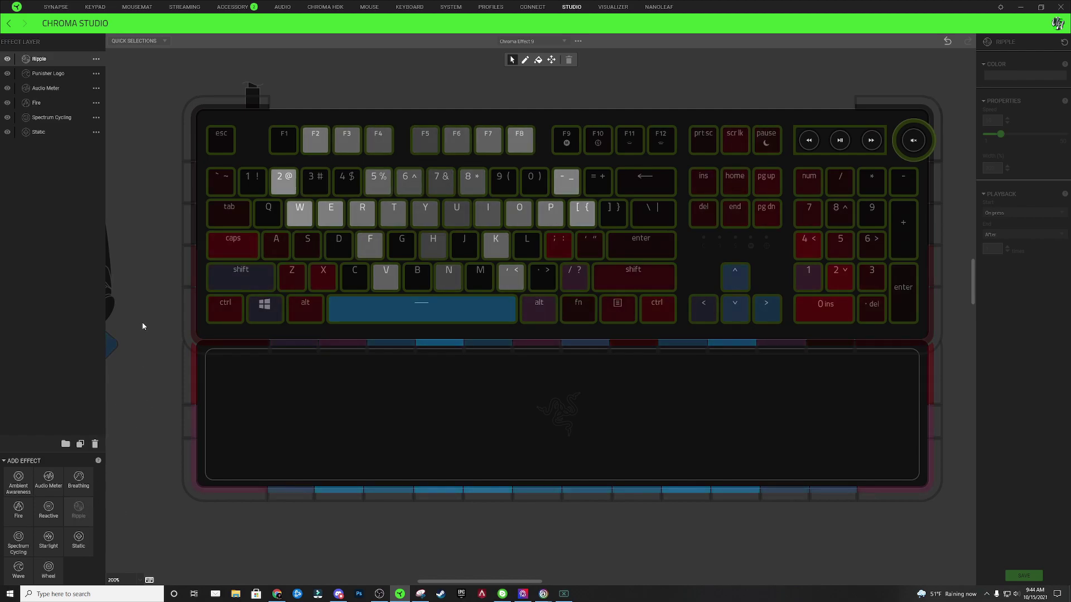
{"action": "left_click_drag", "start_coordinate": [69, 72], "coordinate": [69, 72]}
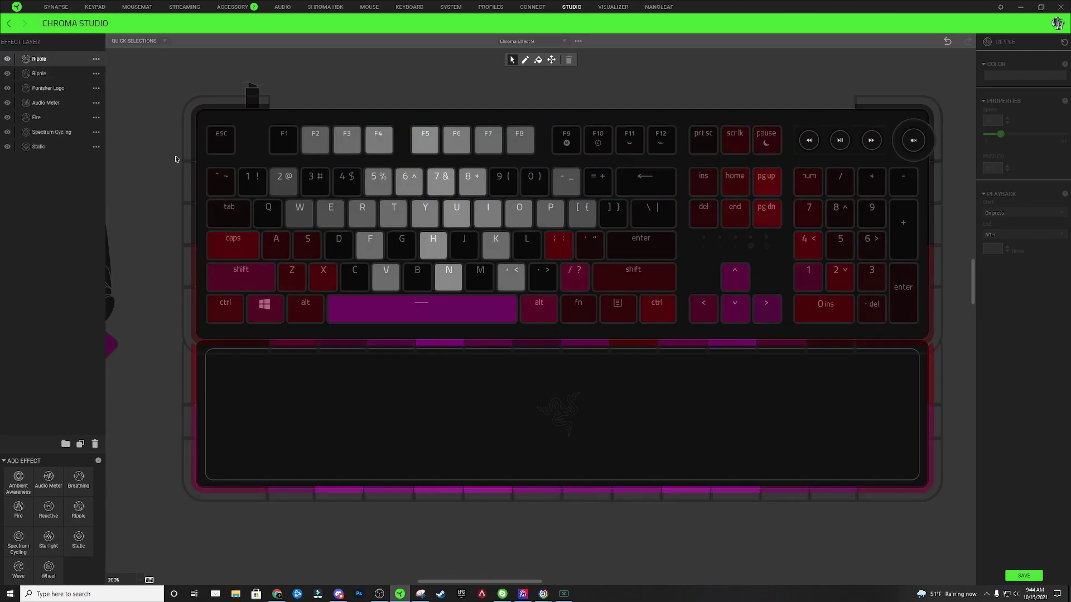
Step: Select all keys and give the new Ripple a transparent gradient with a narrow orange (FF7401) band at its start
{"action": "left_click_drag", "start_coordinate": [217, 137], "coordinate": [904, 328]}
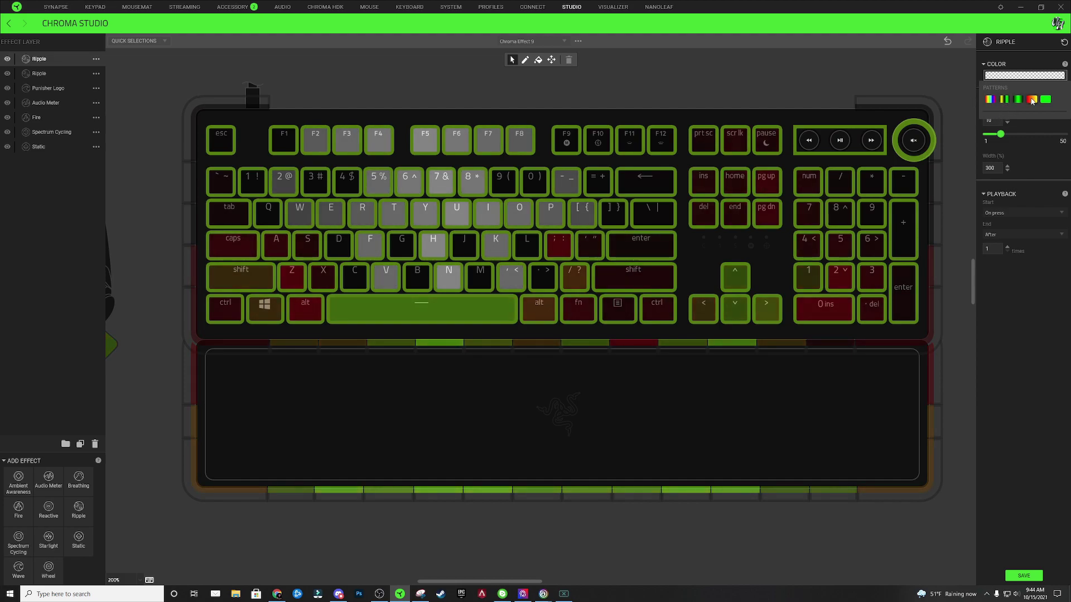
{"action": "left_click", "coordinate": [1038, 101]}
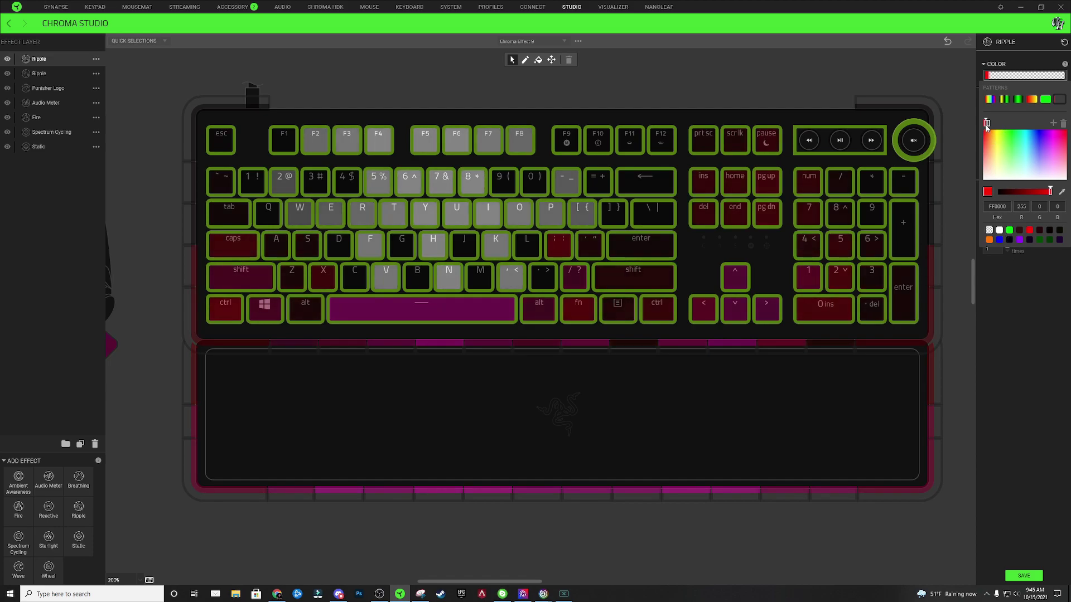
{"action": "left_click", "coordinate": [988, 240]}
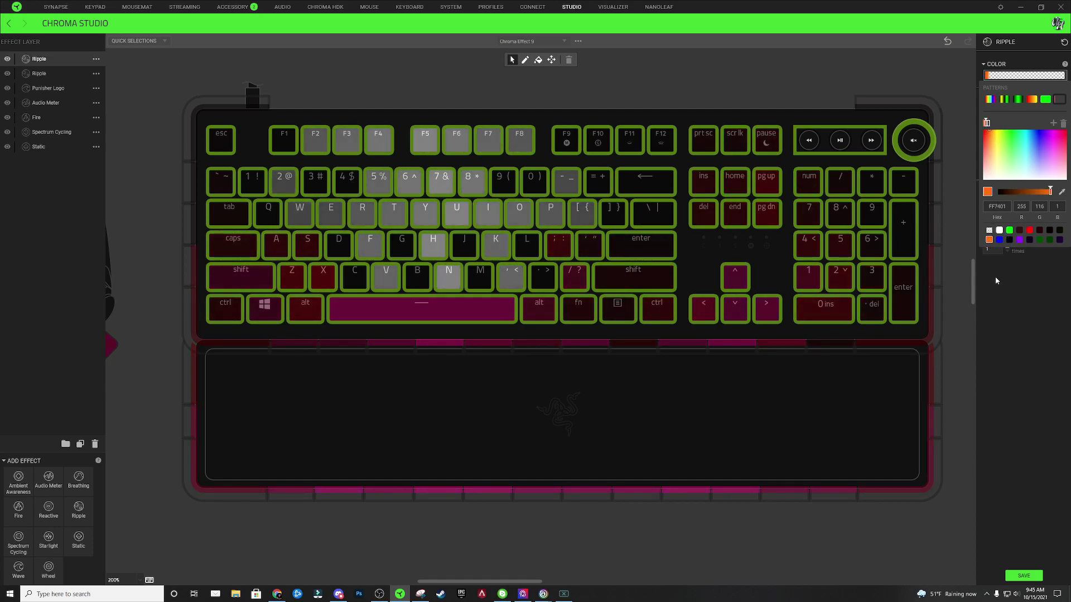
{"action": "left_click", "coordinate": [1024, 300]}
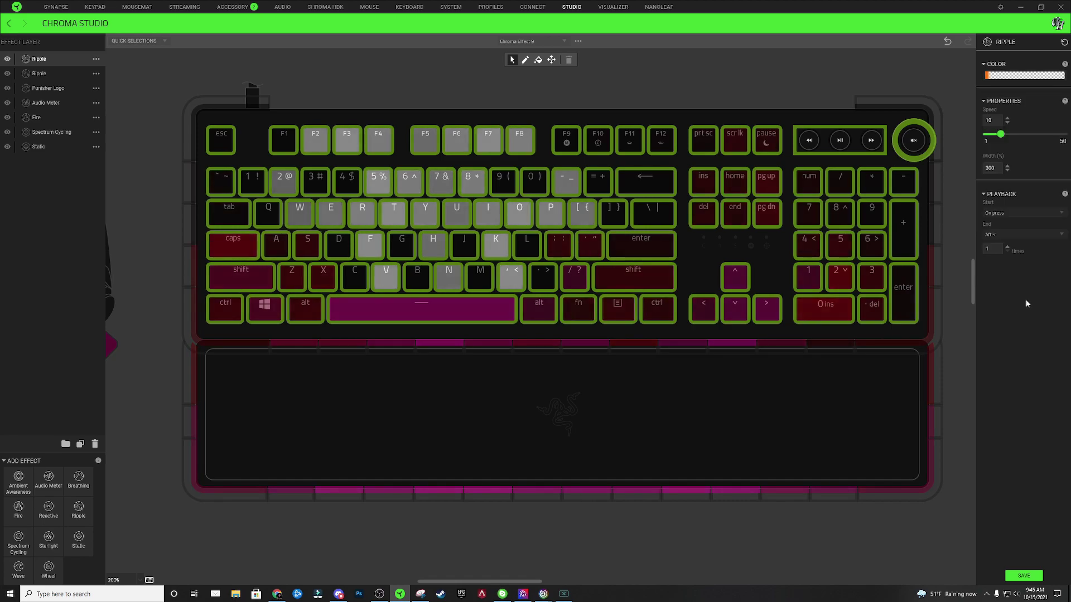
Step: Make the new Ripple start on selected keys at speed 50, save the effect and clear the key selection
{"action": "left_click", "coordinate": [1015, 214]}
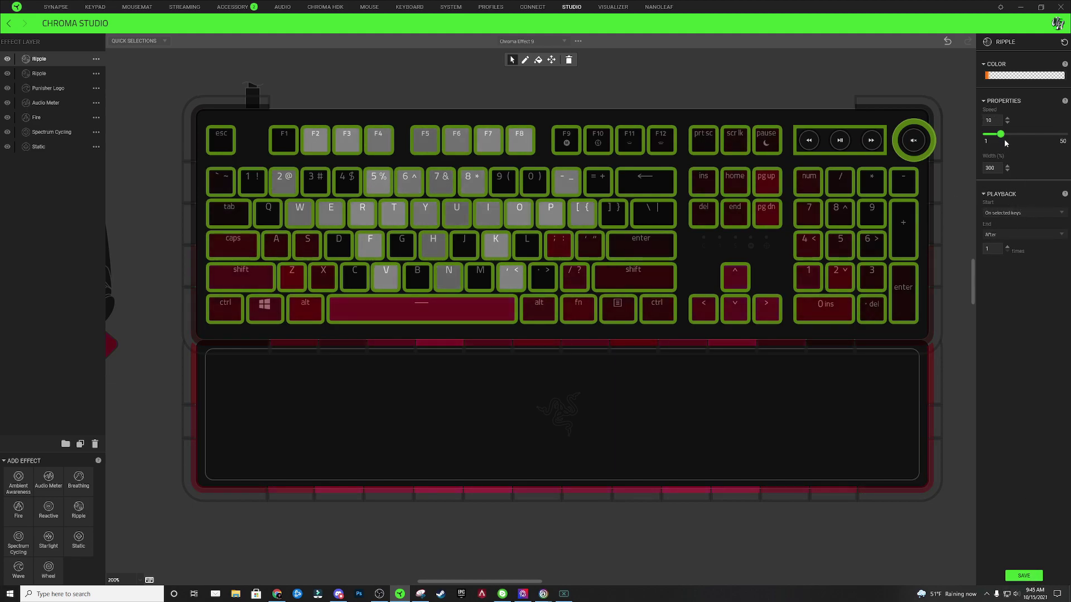
{"action": "left_click_drag", "start_coordinate": [1000, 134], "coordinate": [1011, 134]}
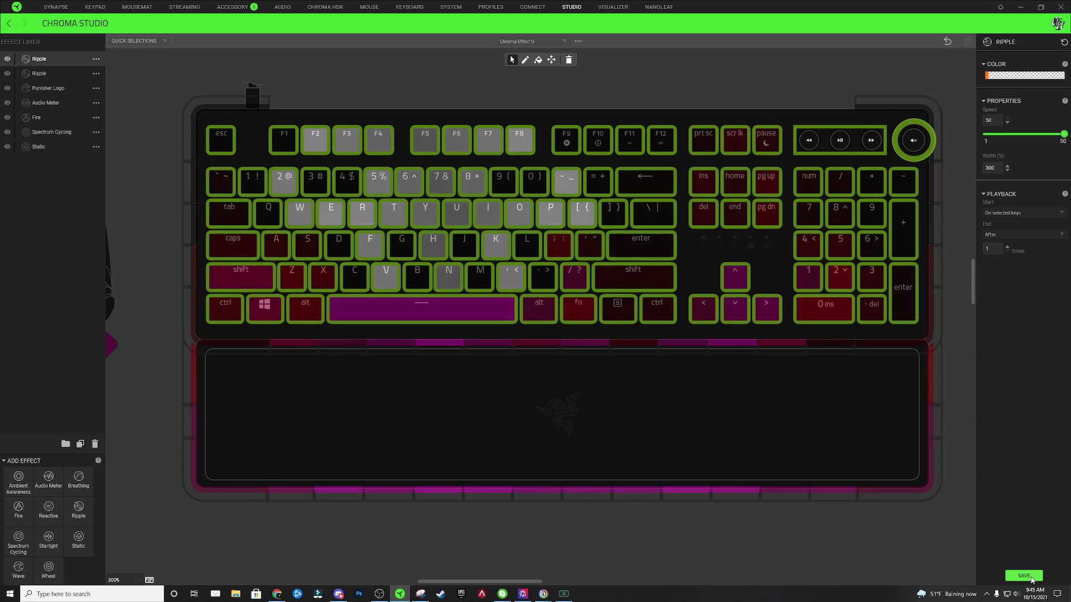
{"action": "left_click", "coordinate": [772, 103]}
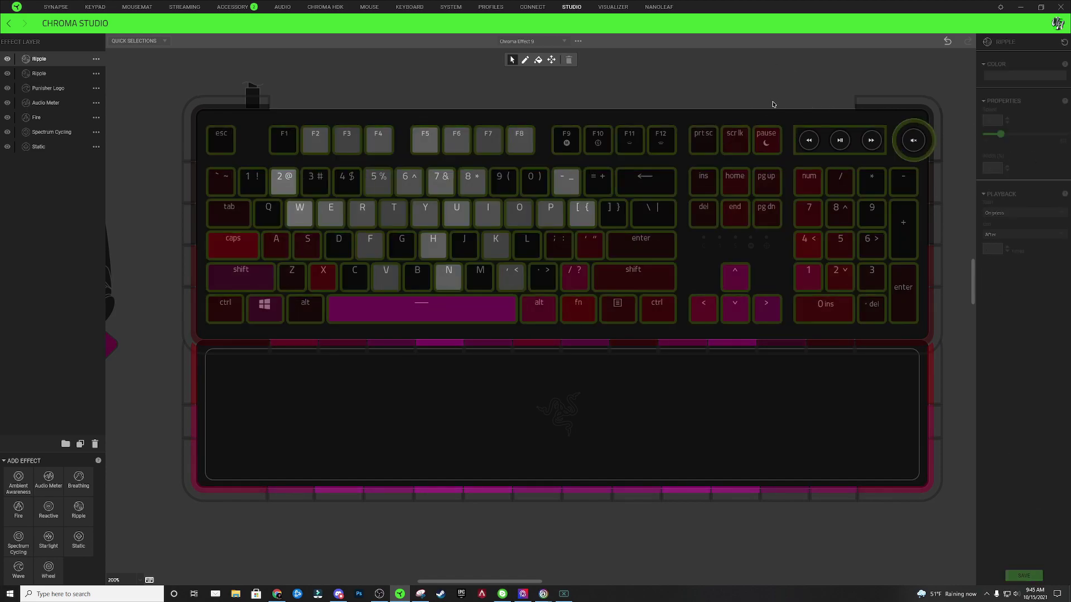